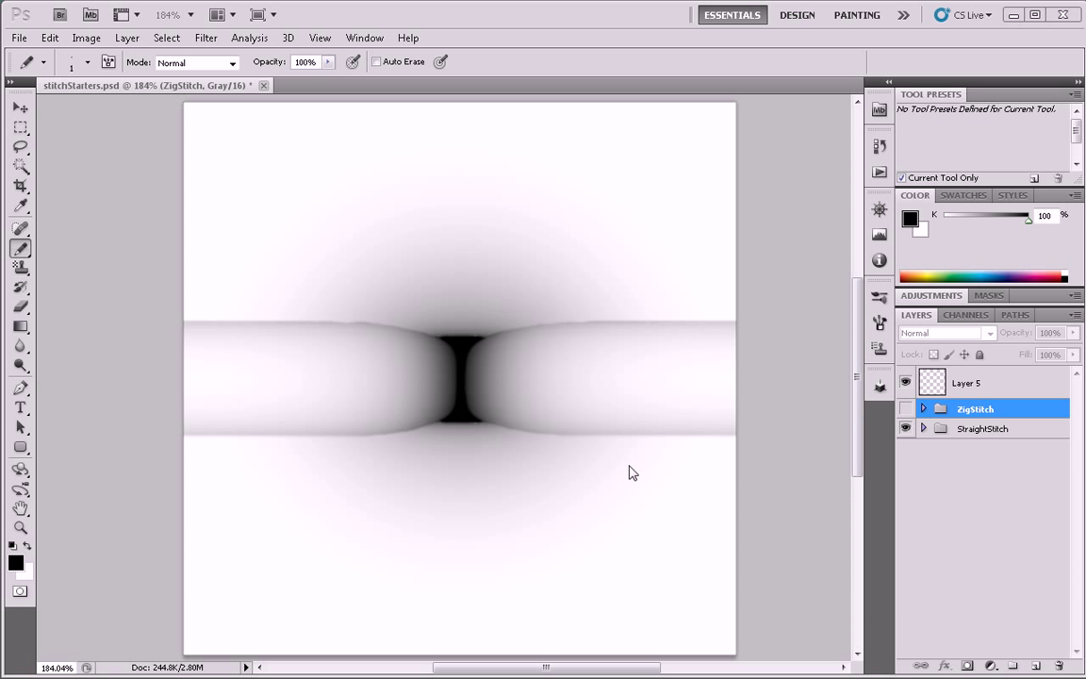
Expand the StraightStitch group, select its stitch layer and toggle the hole layer's visibility
{"action": "left_click", "coordinate": [925, 429]}
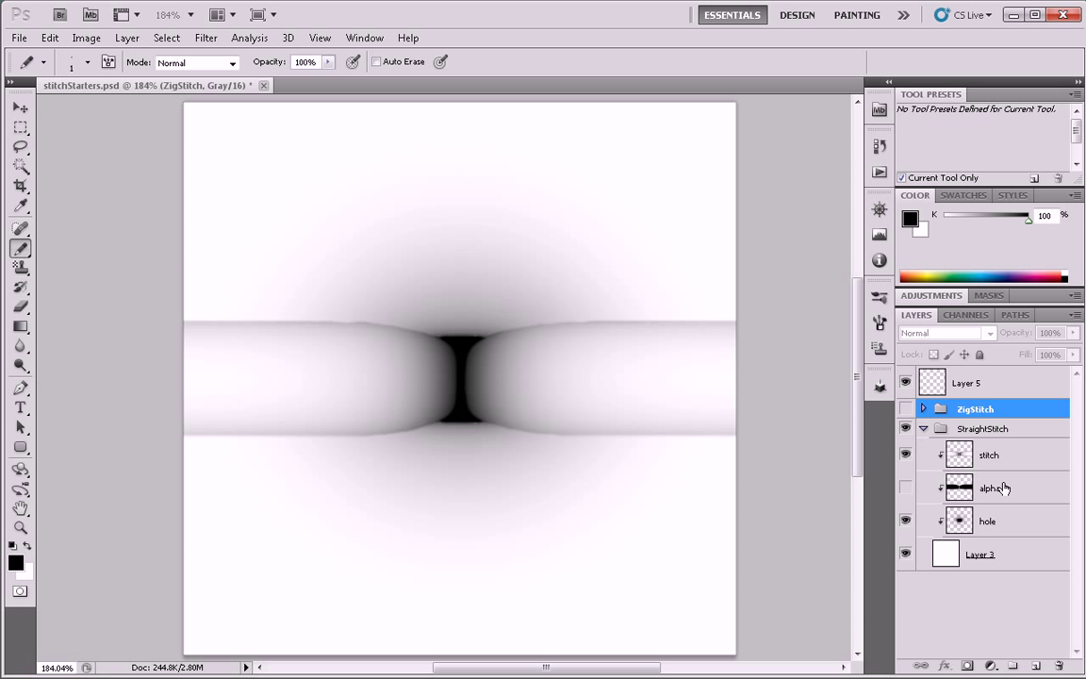
{"action": "left_click", "coordinate": [933, 455]}
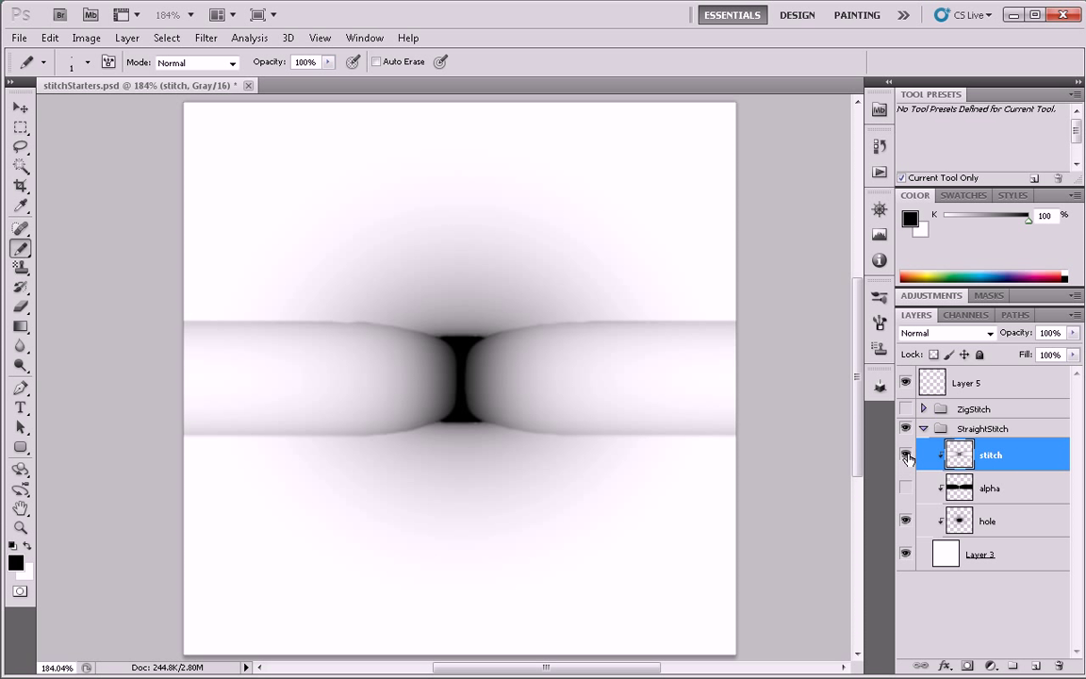
{"action": "left_click", "coordinate": [906, 521]}
{"action": "left_click", "coordinate": [906, 522]}
Hide the stitch layer and view the alpha band and the hole layer each on their own
{"action": "left_click", "coordinate": [907, 456]}
{"action": "left_click", "coordinate": [907, 456]}
{"action": "left_click", "coordinate": [907, 456]}
{"action": "left_click", "coordinate": [906, 489]}
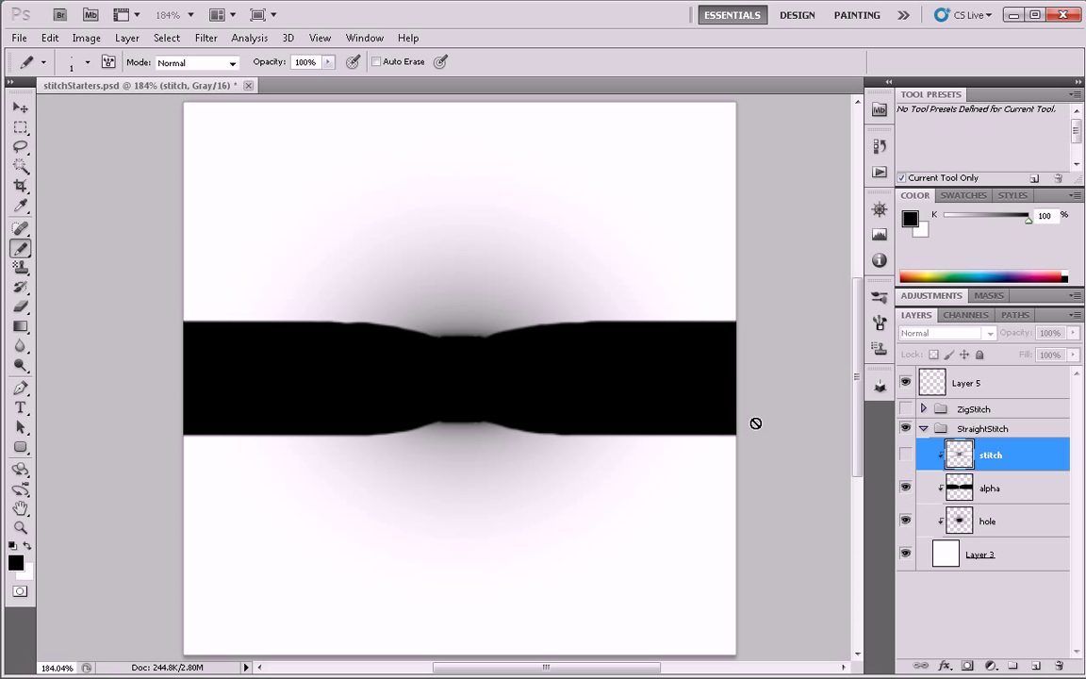
{"action": "left_click", "coordinate": [906, 522]}
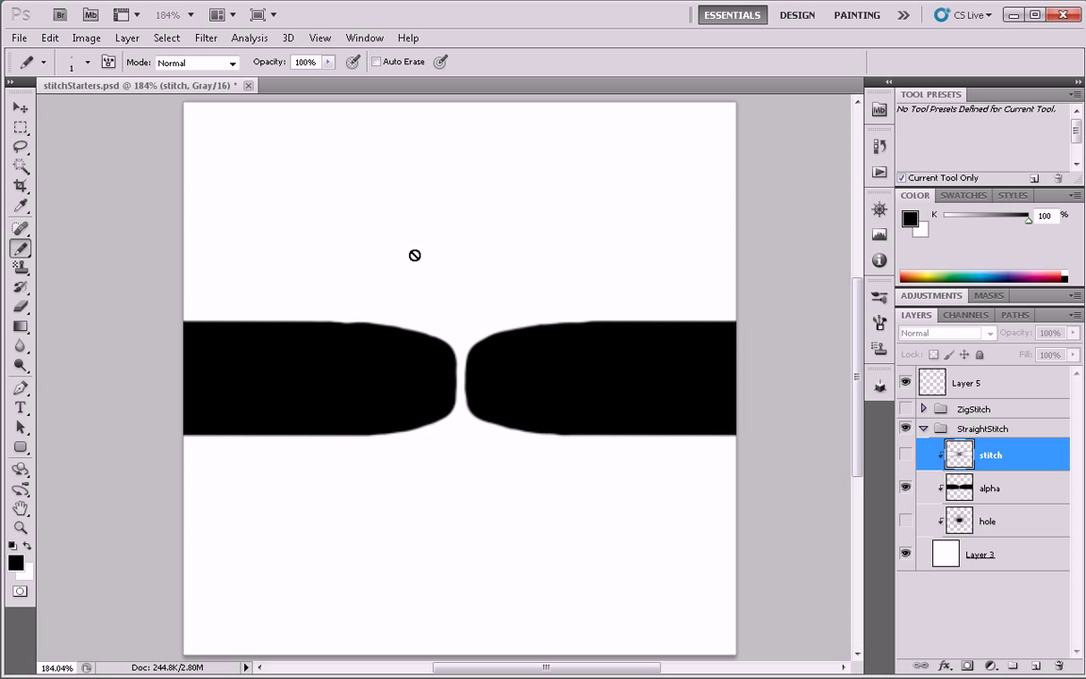
{"action": "left_click", "coordinate": [906, 488]}
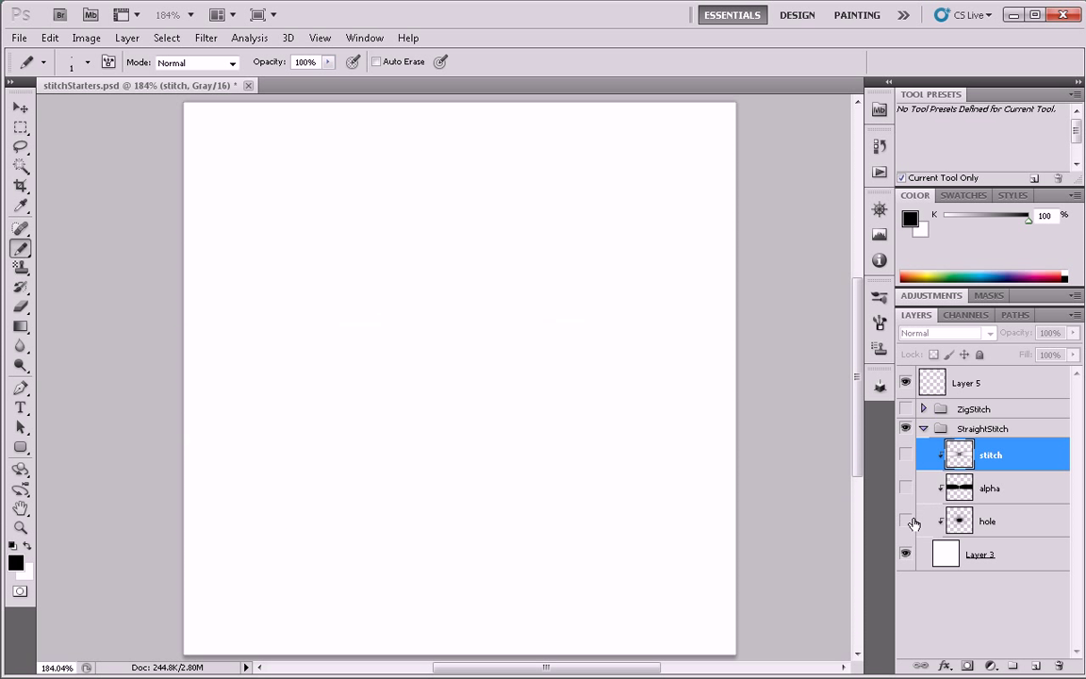
{"action": "left_click", "coordinate": [906, 521]}
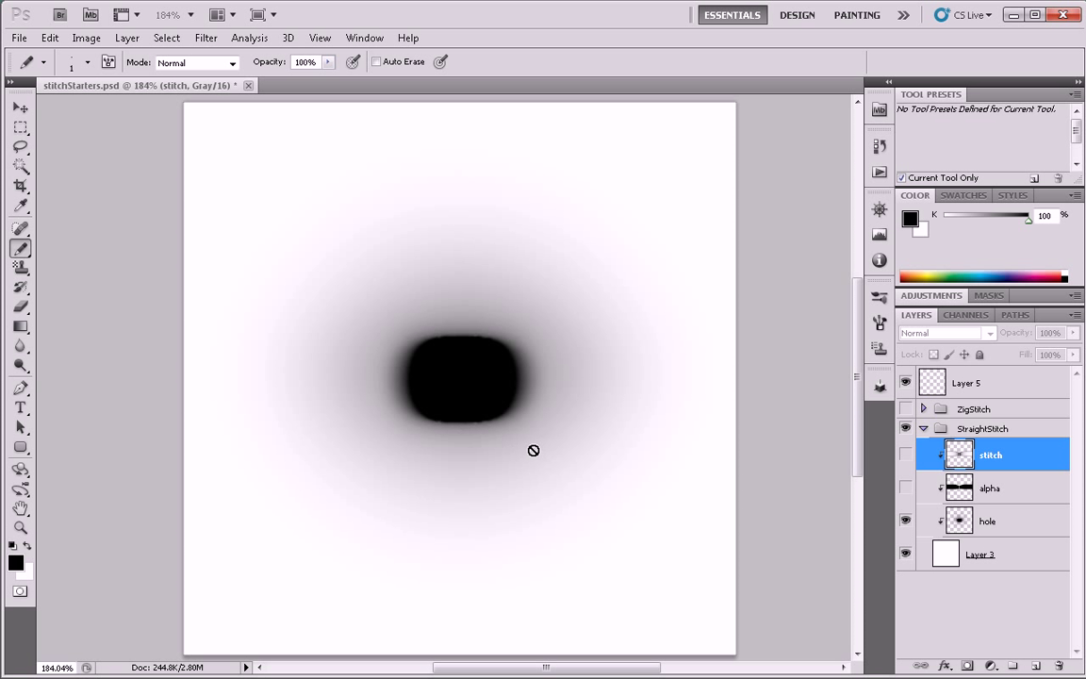
Check transparency by toggling white Layer 3, then make Layer 3 the active layer
{"action": "left_click", "coordinate": [905, 555]}
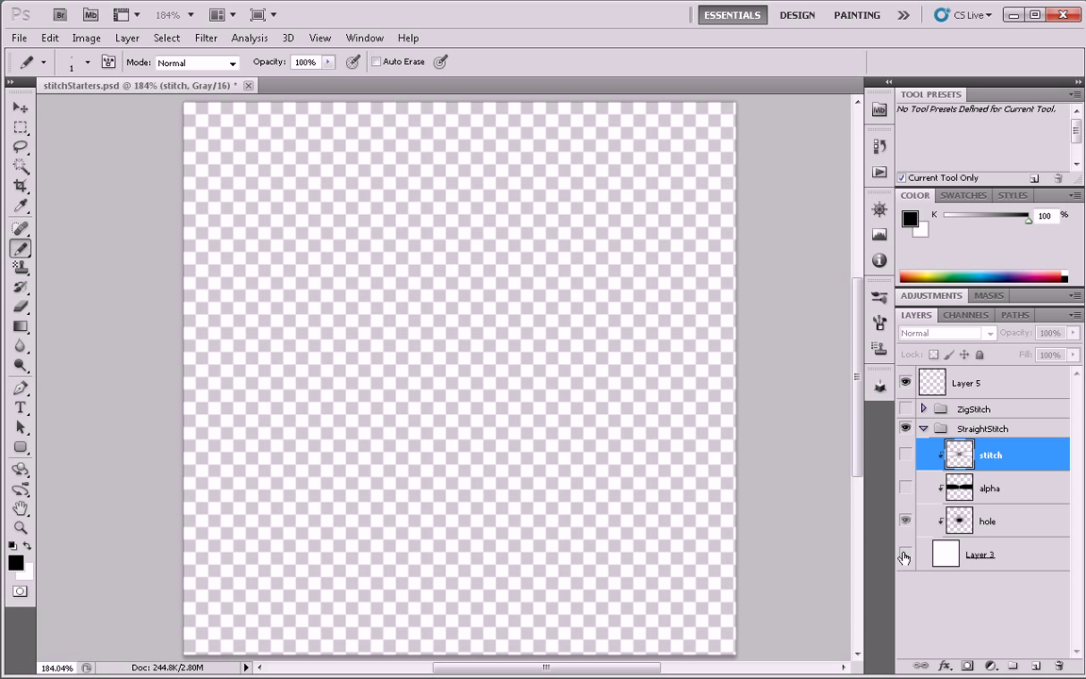
{"action": "left_click", "coordinate": [905, 556]}
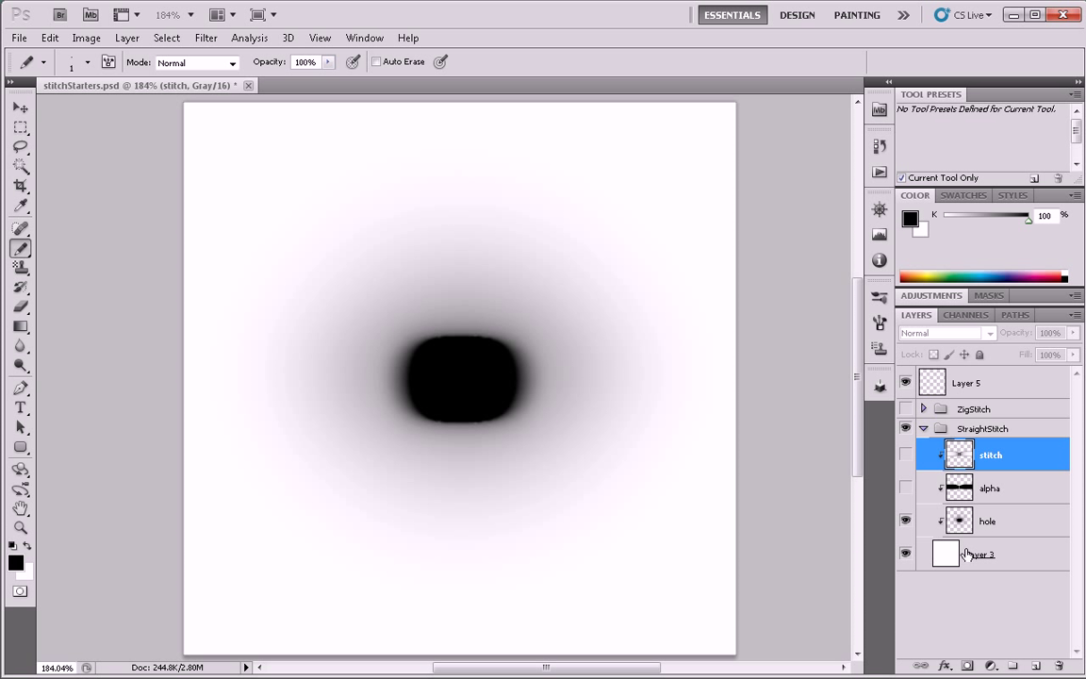
{"action": "left_click", "coordinate": [1025, 557]}
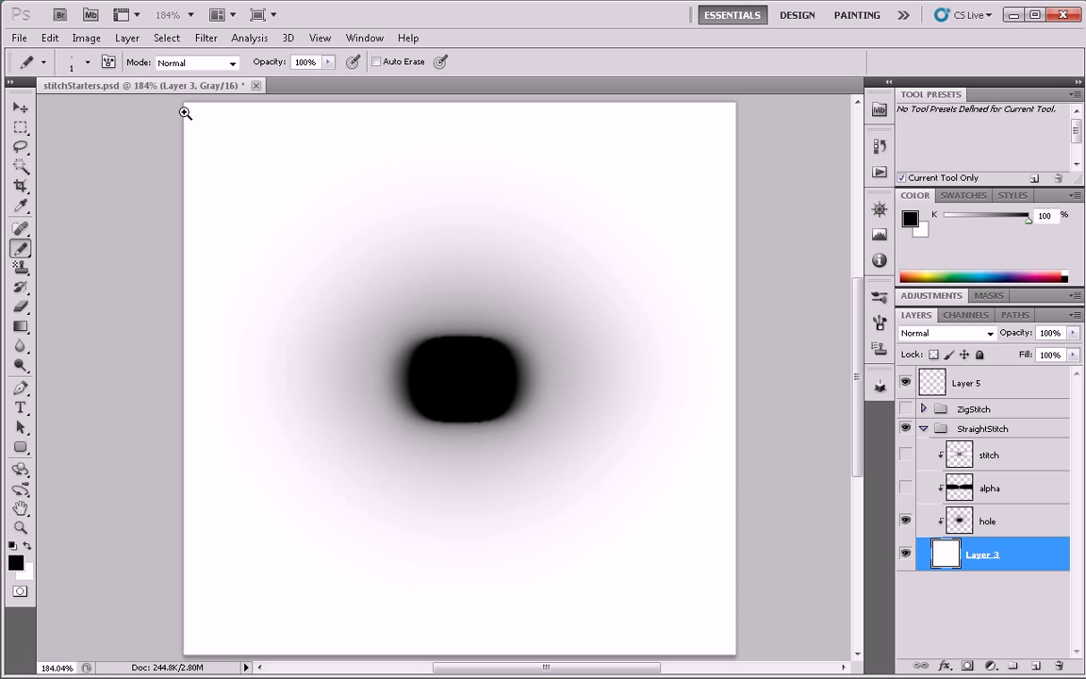
{"action": "left_click_drag", "start_coordinate": [184, 111], "coordinate": [273, 102]}
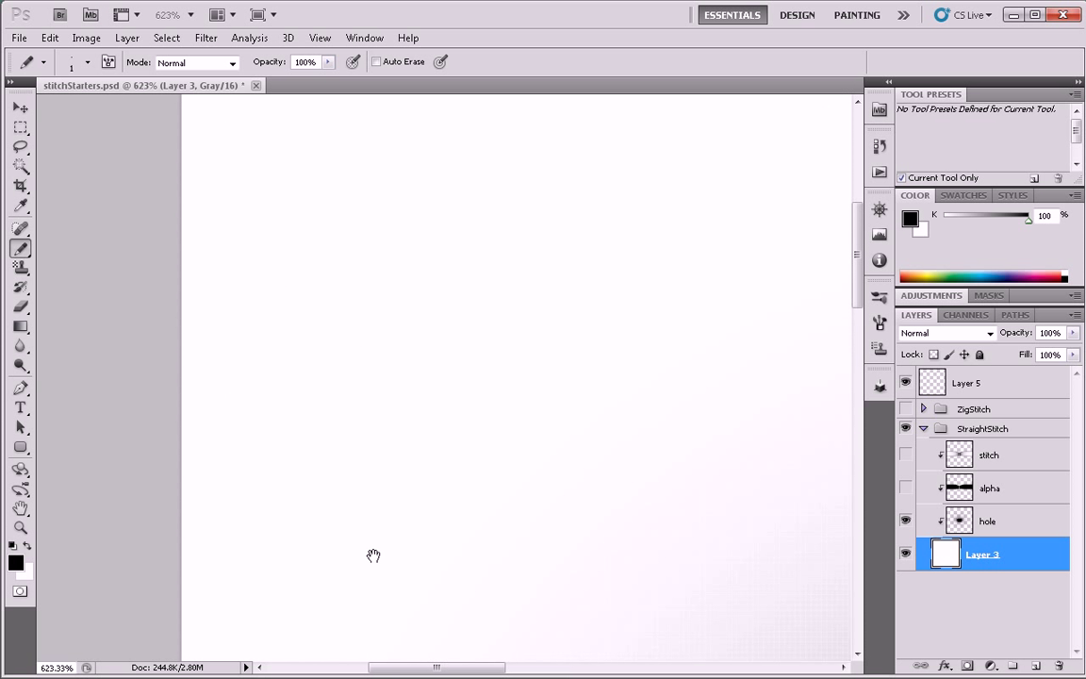
{"action": "left_click_drag", "start_coordinate": [359, 481], "coordinate": [472, 351]}
{"action": "left_click_drag", "start_coordinate": [586, 437], "coordinate": [463, 299]}
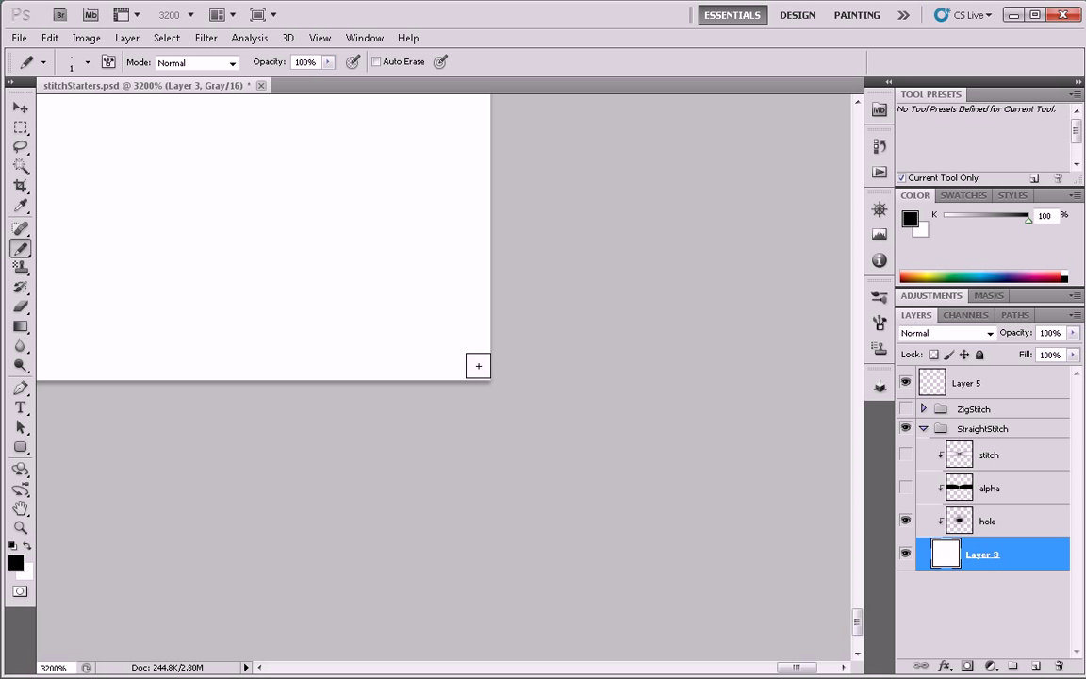
{"action": "key", "text": "ctrl+space"}
{"action": "mouse_move", "coordinate": [601, 301]}
{"action": "left_mouse_down"}
{"action": "mouse_move", "coordinate": [327, 369]}
{"action": "mouse_move", "coordinate": [412, 247]}
{"action": "mouse_move", "coordinate": [455, 429]}
{"action": "left_mouse_up"}
{"action": "mouse_move", "coordinate": [401, 337]}
{"action": "left_mouse_down"}
{"action": "mouse_move", "coordinate": [608, 326]}
{"action": "mouse_move", "coordinate": [538, 494]}
{"action": "mouse_move", "coordinate": [443, 364]}
{"action": "left_mouse_up"}
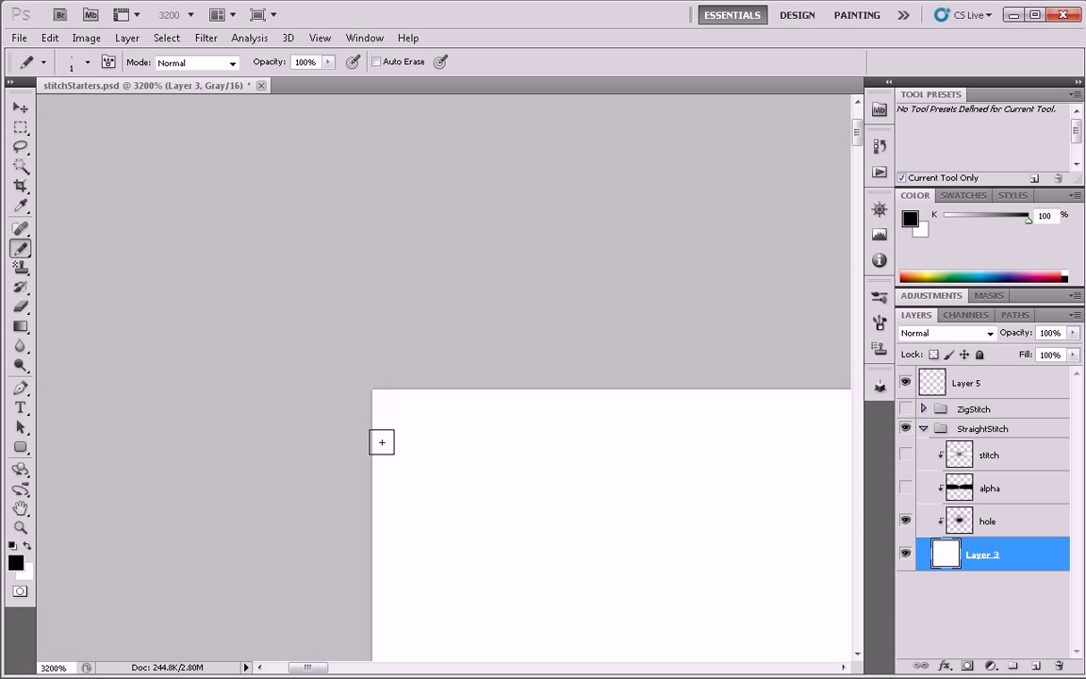
{"action": "left_click_drag", "start_coordinate": [672, 380], "coordinate": [481, 374]}
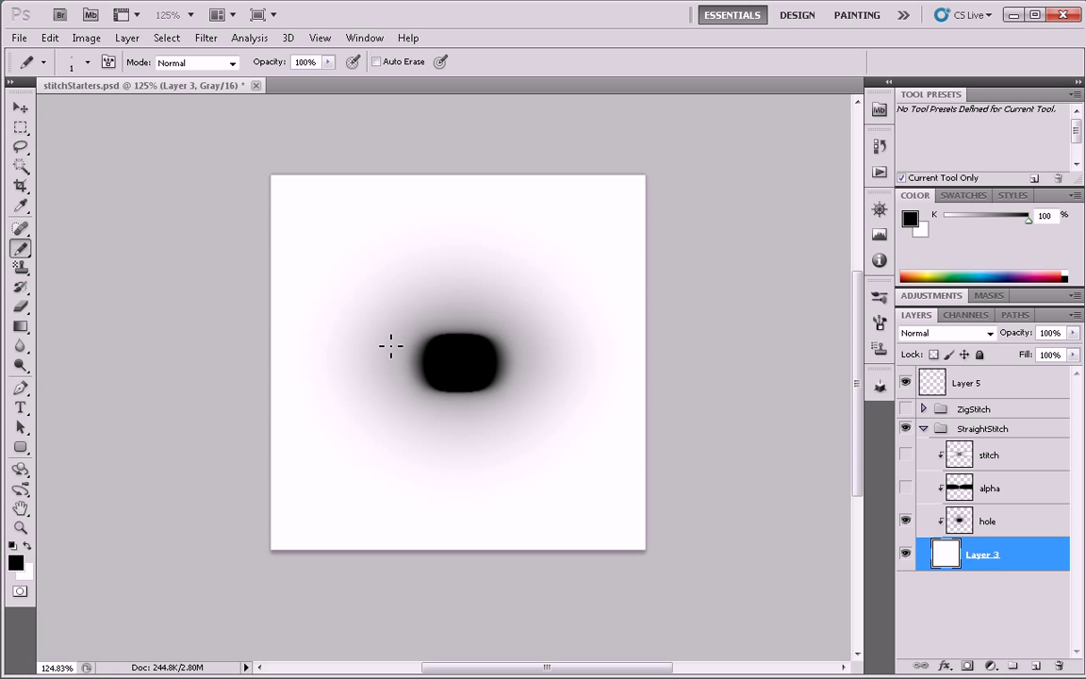
Merge the hole layer with Layer 3 and define it as brush preset StraightStitch_hole
{"action": "left_click", "coordinate": [968, 530], "text": "shift"}
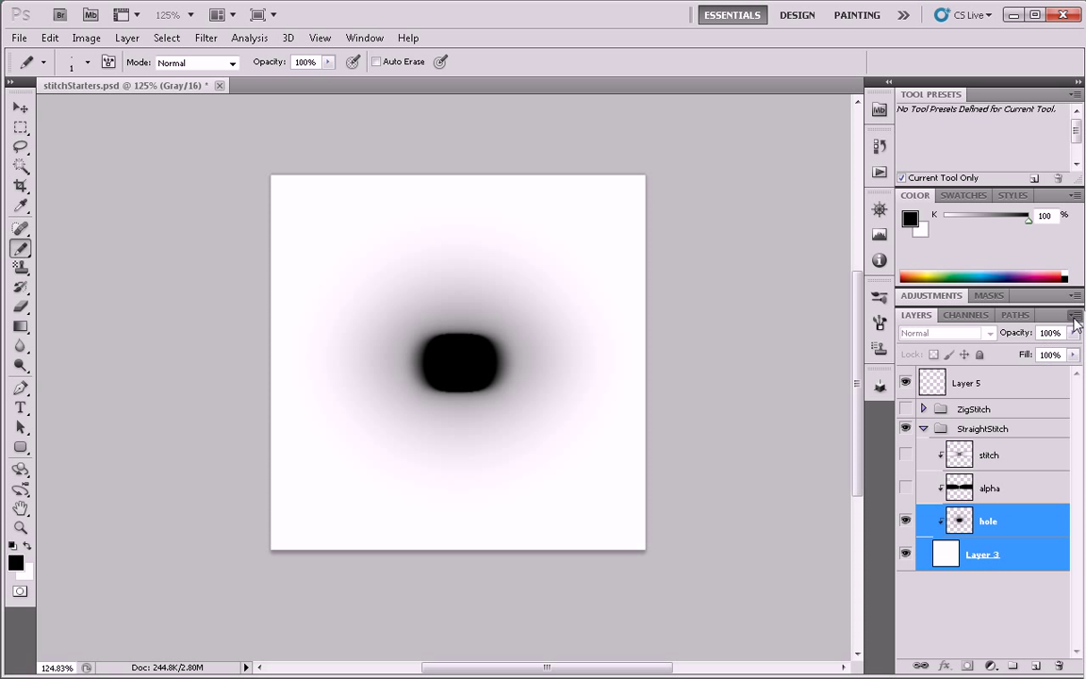
{"action": "key", "text": "ctrl+e"}
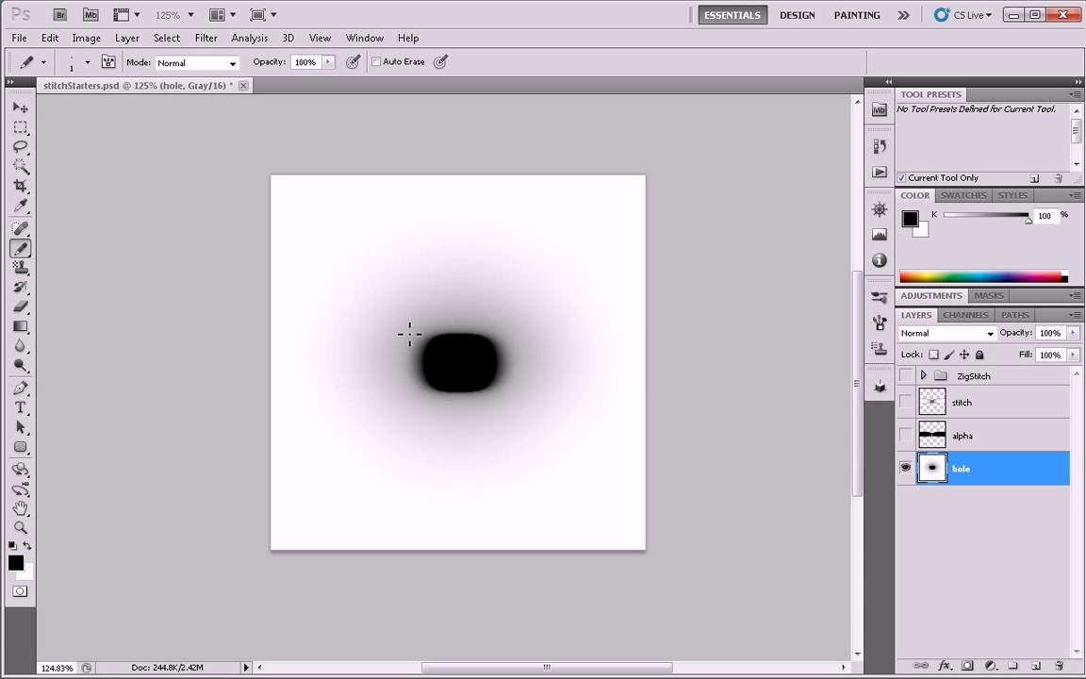
{"action": "left_click", "coordinate": [97, 39]}
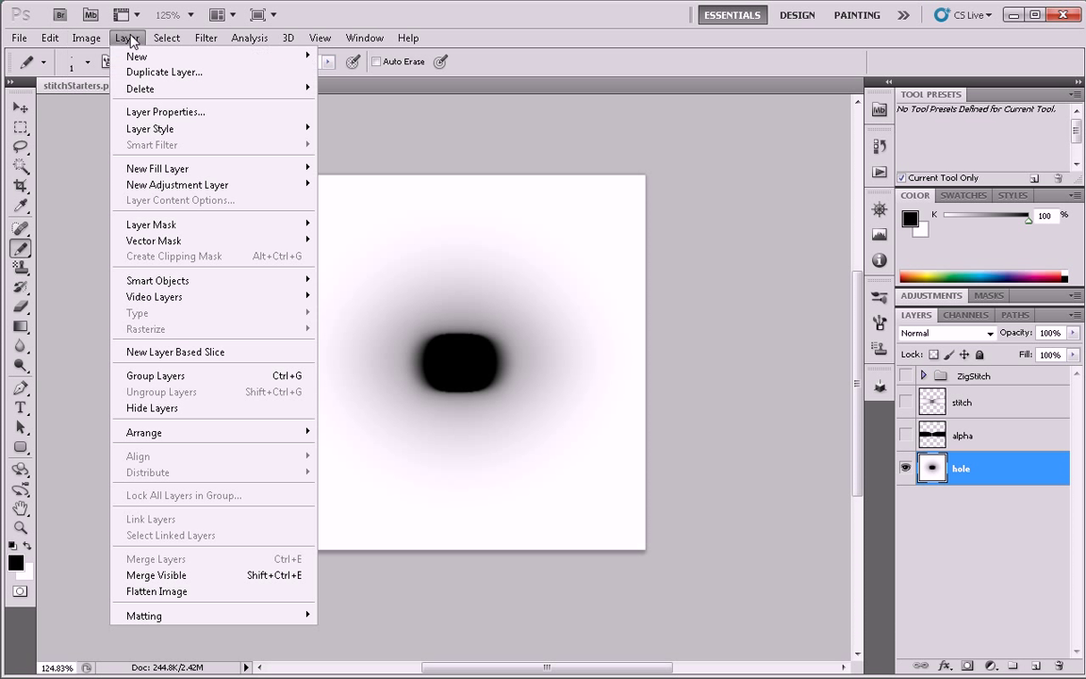
{"action": "mouse_move", "coordinate": [52, 40]}
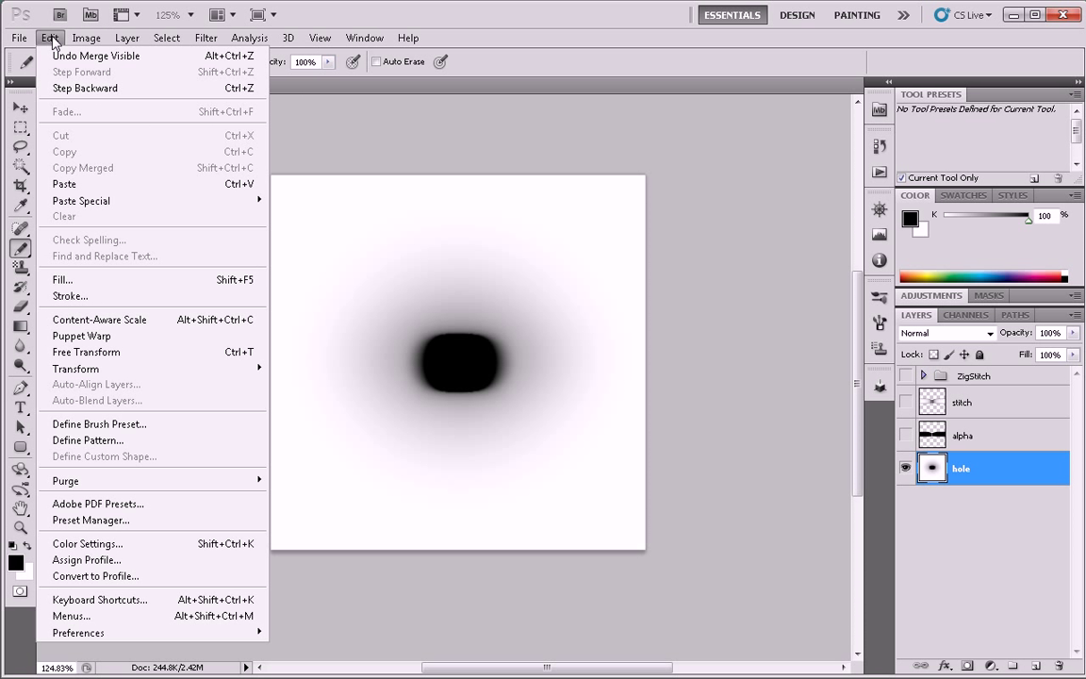
{"action": "left_click", "coordinate": [170, 426]}
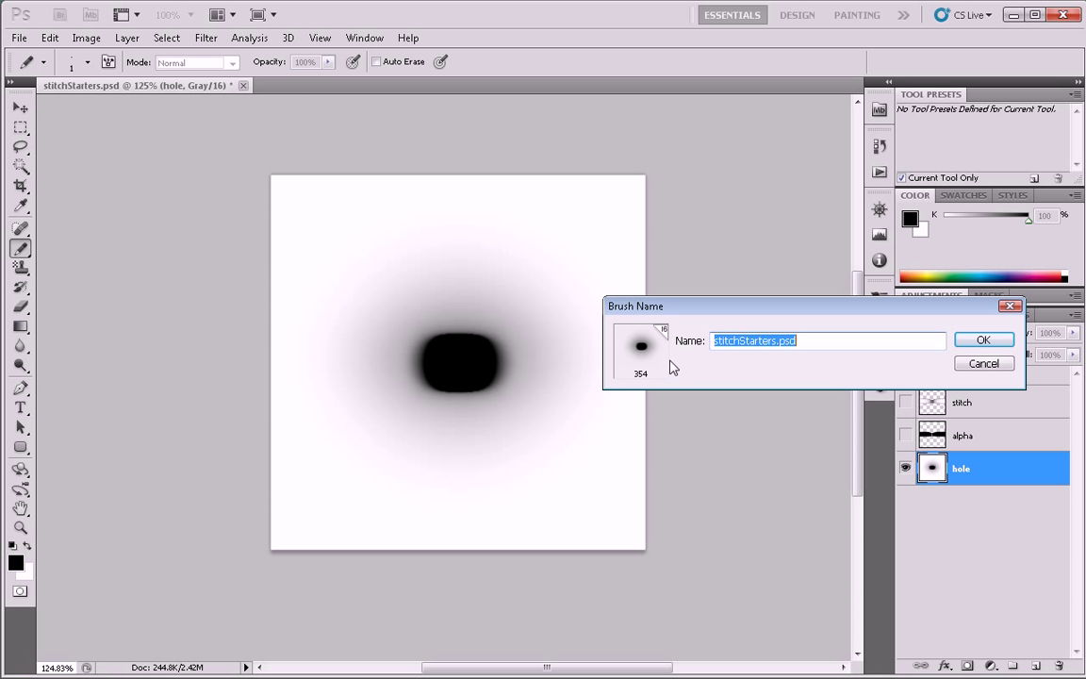
{"action": "type", "text": "StraightStitch_hole"}
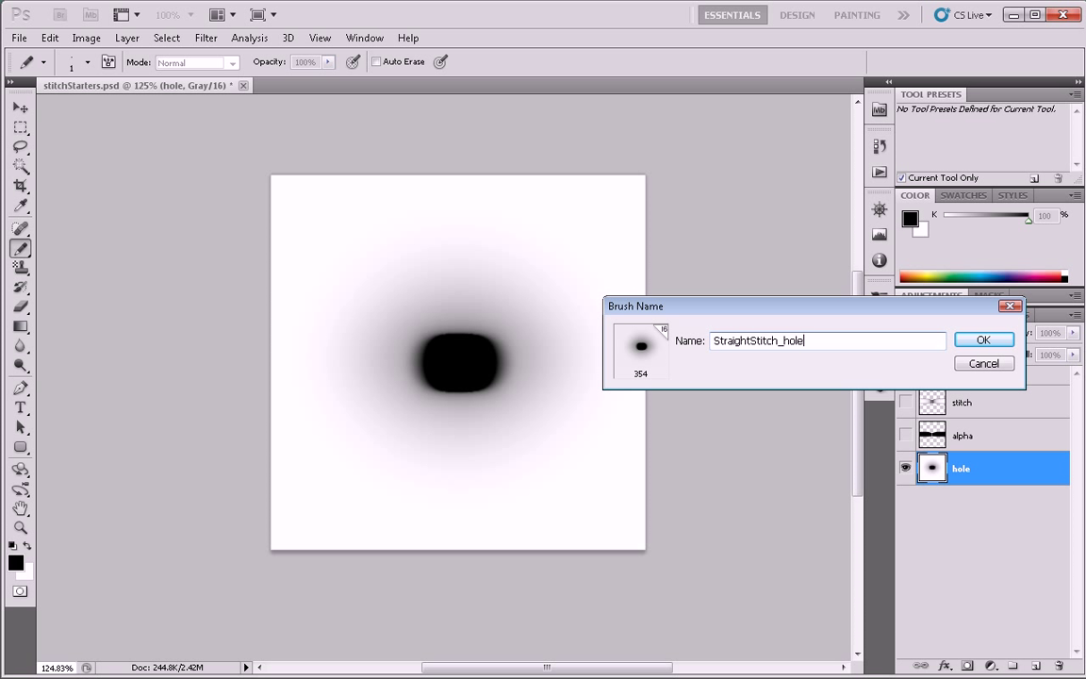
{"action": "key", "text": "Return"}
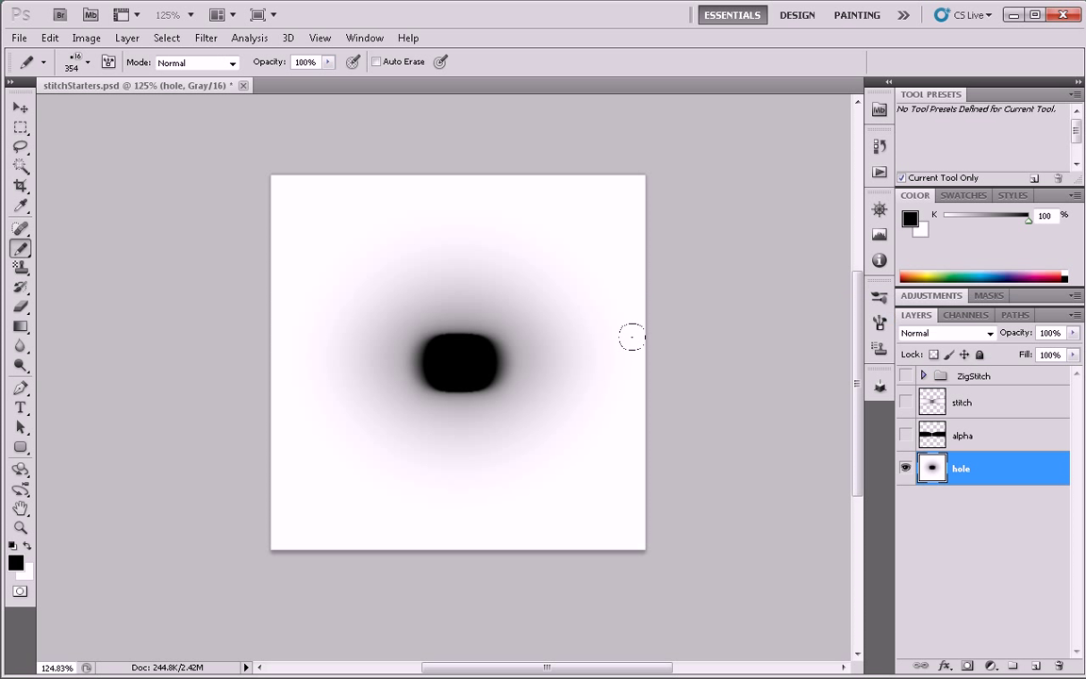
Undo the hole merge, show only the alpha band, and merge alpha with Layer 3
{"action": "key", "text": "ctrl+z"}
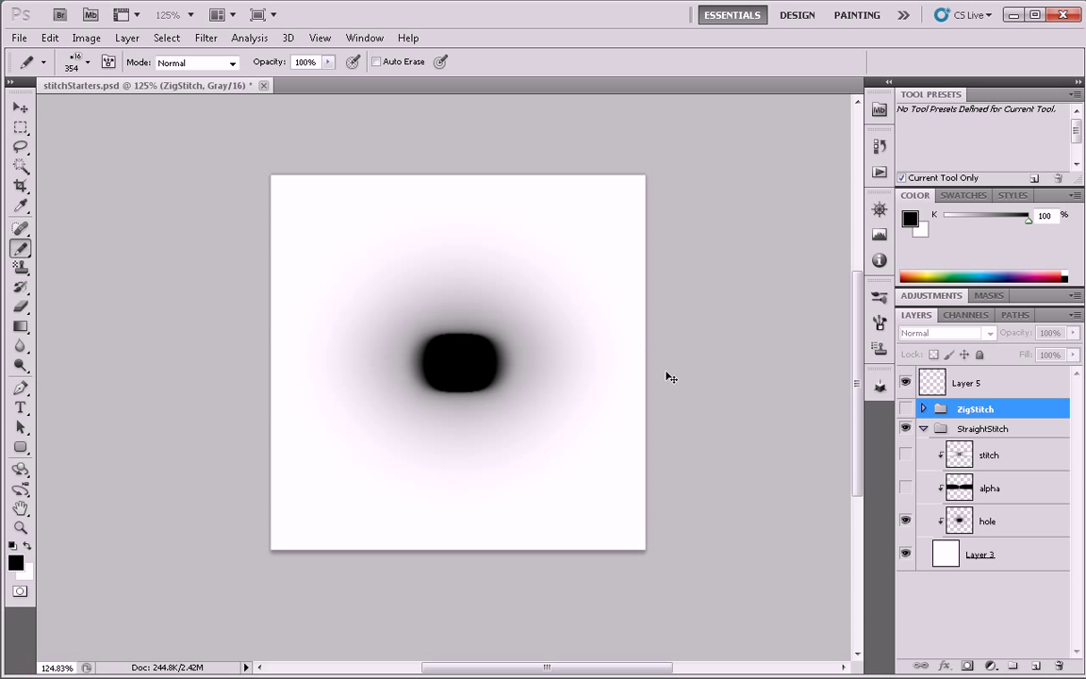
{"action": "left_click", "coordinate": [906, 520]}
{"action": "left_click", "coordinate": [905, 487]}
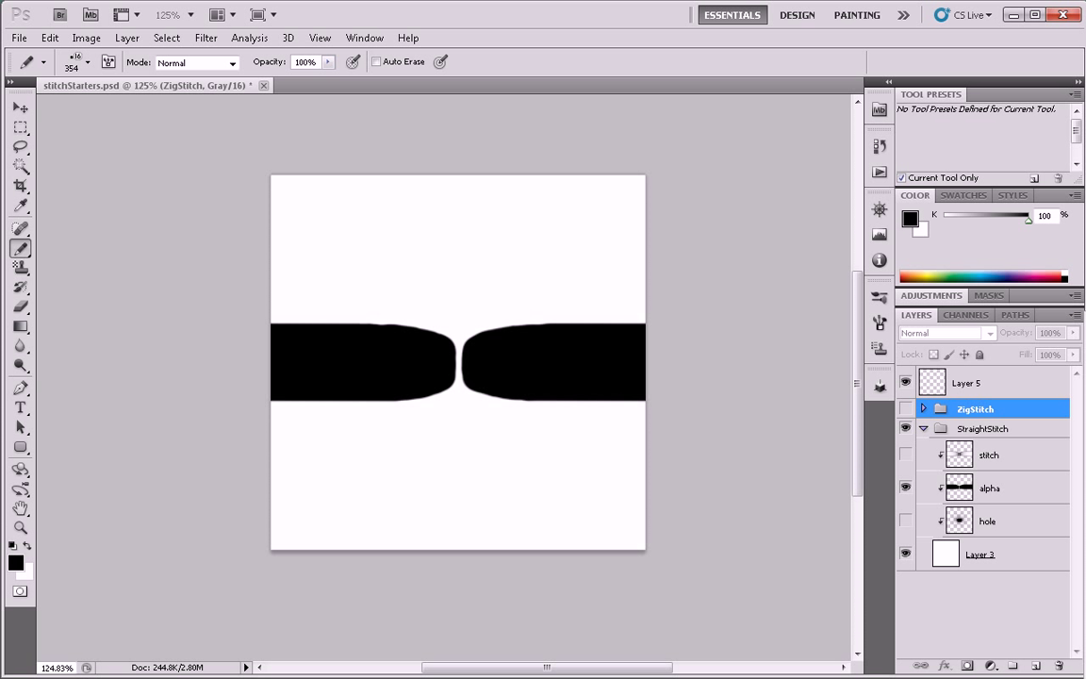
{"action": "left_click", "coordinate": [990, 487]}
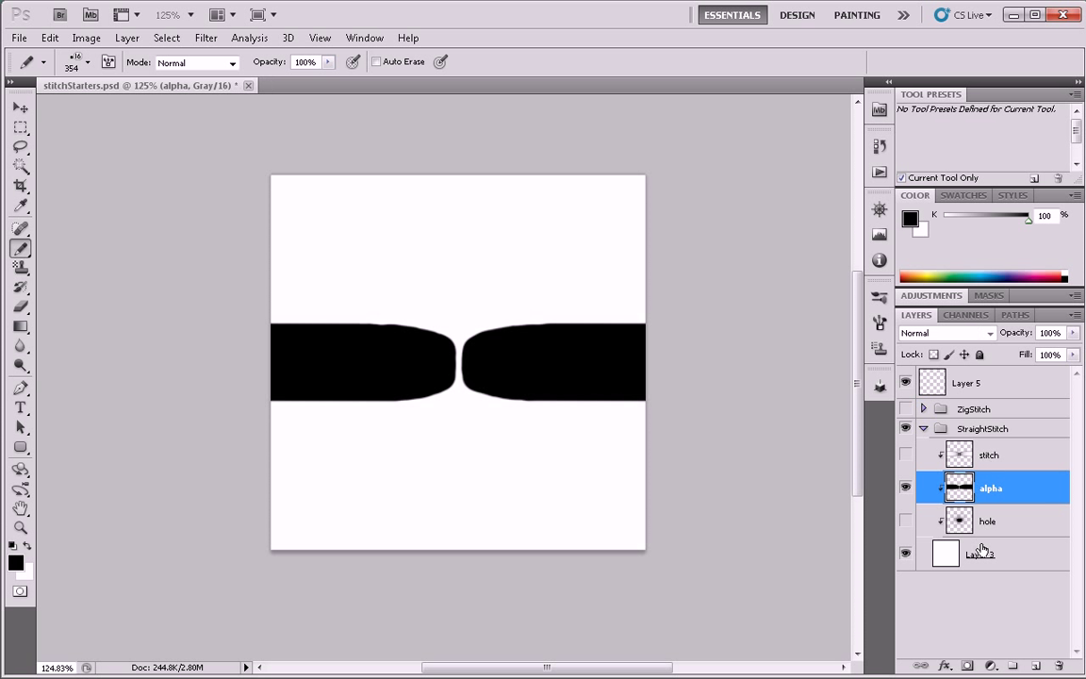
{"action": "left_click", "coordinate": [980, 556], "text": "ctrl"}
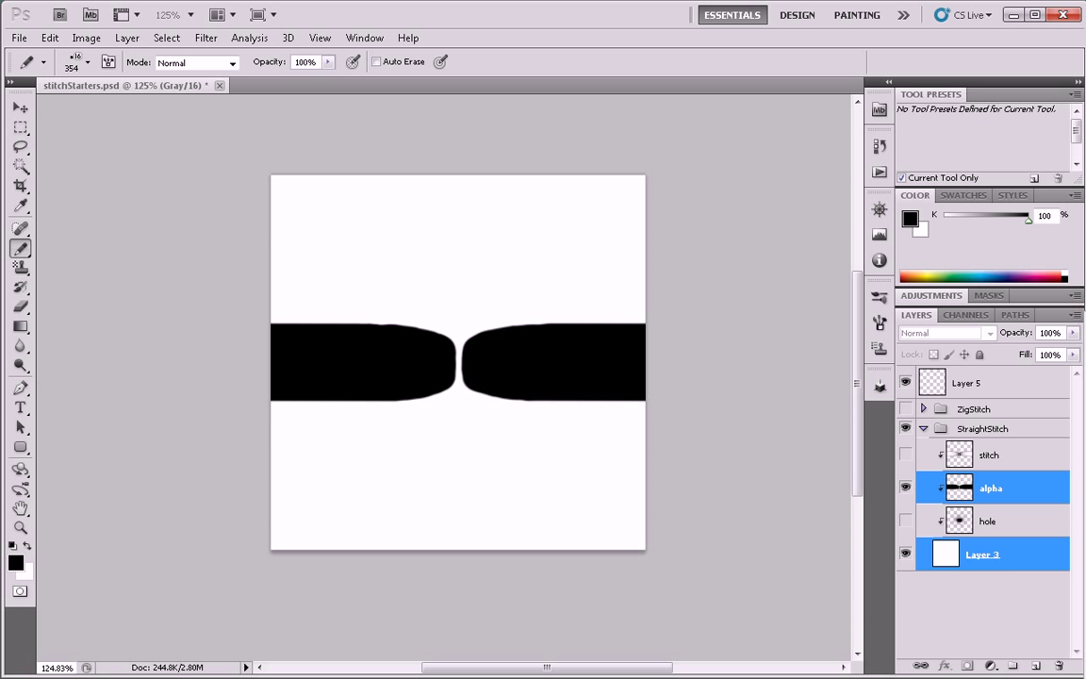
{"action": "key", "text": "ctrl+e"}
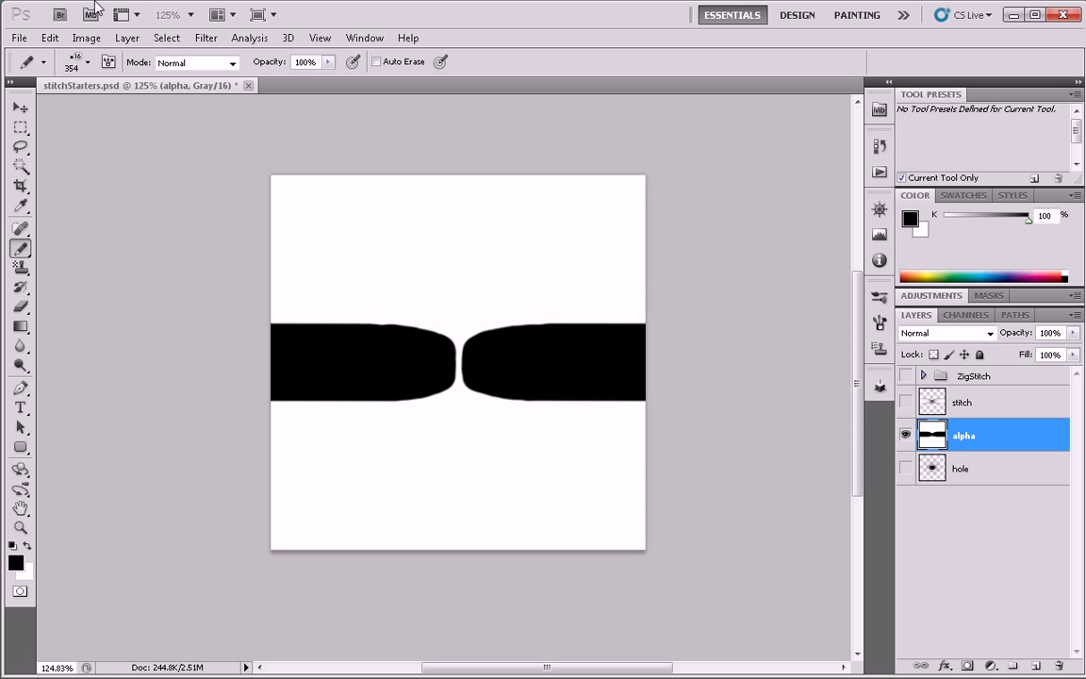
Define the merged alpha band as brush preset straightStitch_alpha, then undo the merge
{"action": "left_click", "coordinate": [47, 38]}
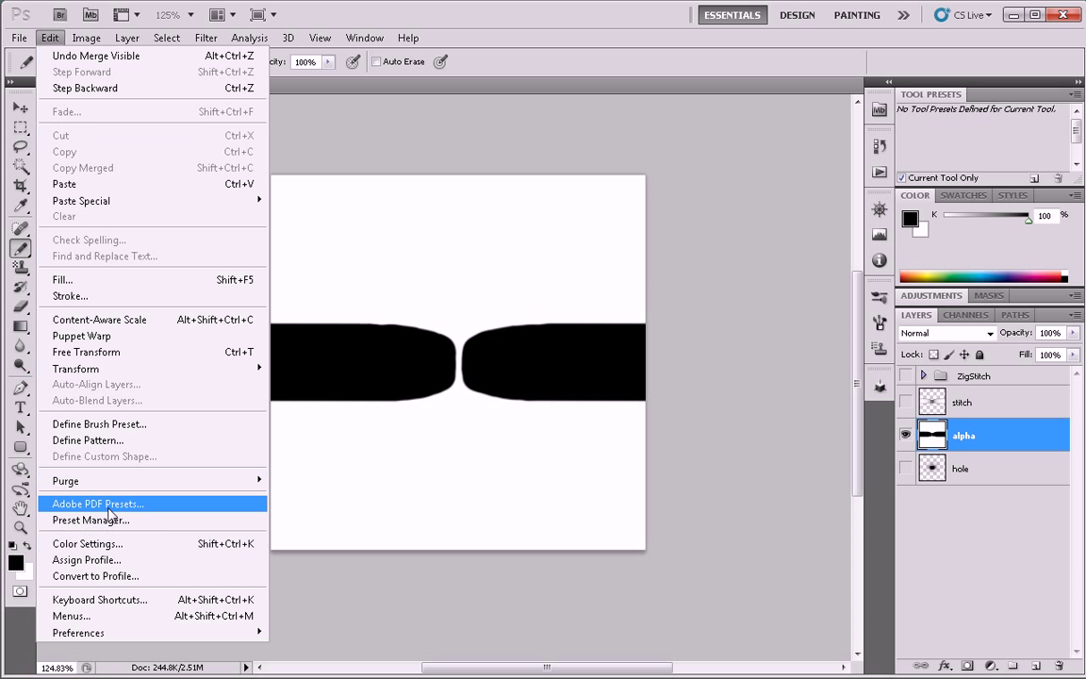
{"action": "left_click", "coordinate": [106, 426]}
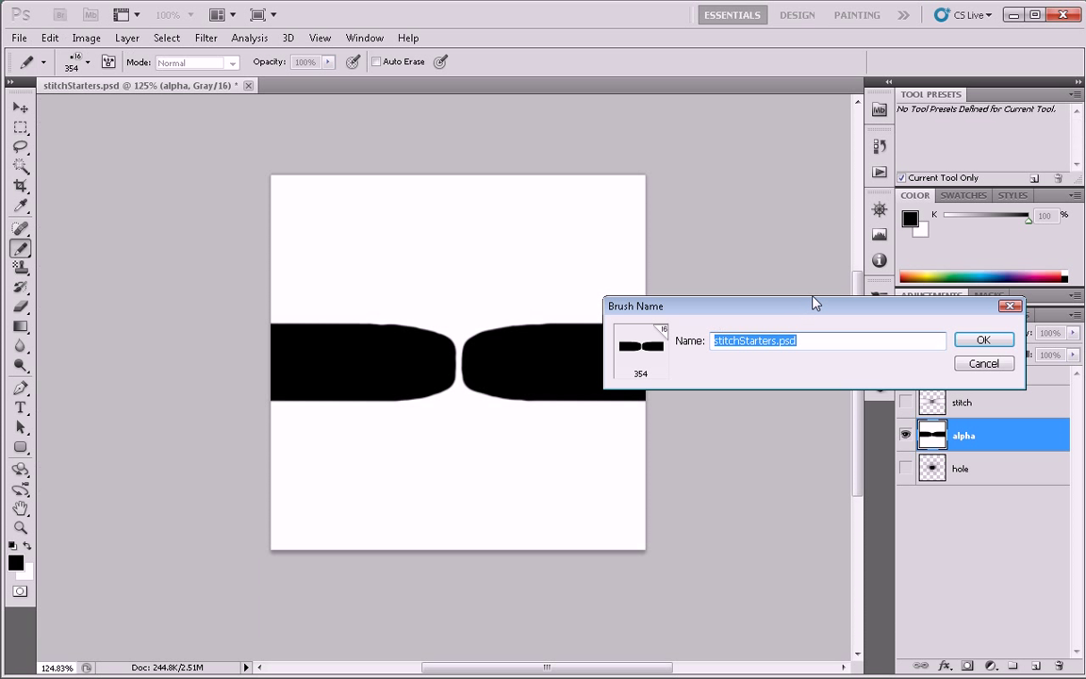
{"action": "type", "text": "stra"}
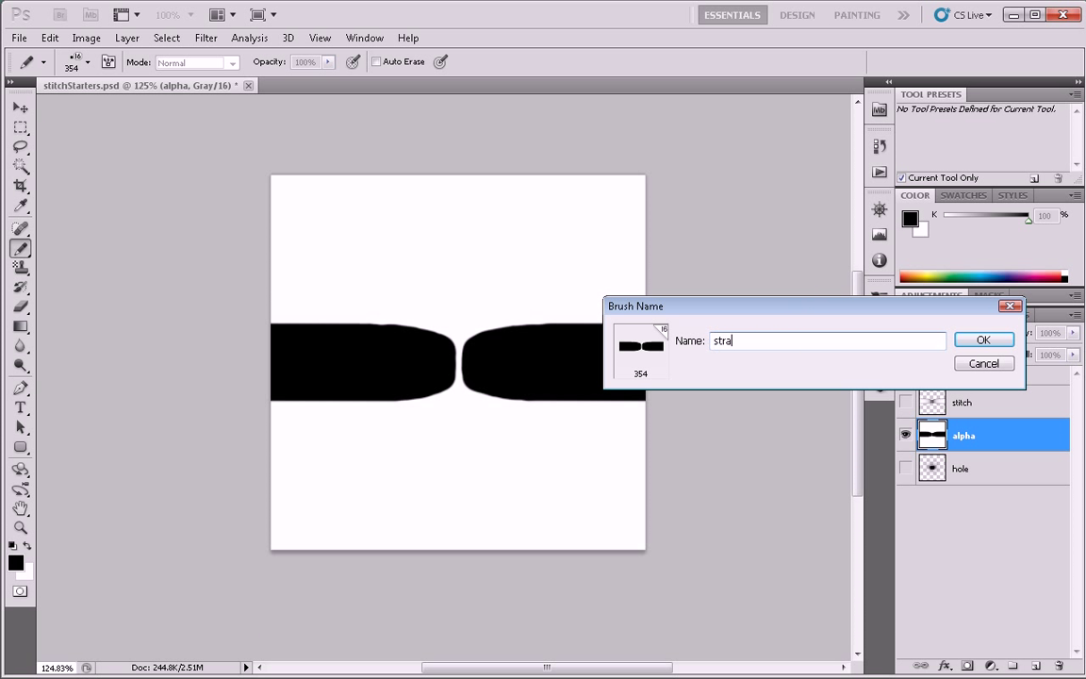
{"action": "type", "text": "ightStitch_alpha"}
{"action": "key", "text": "Return"}
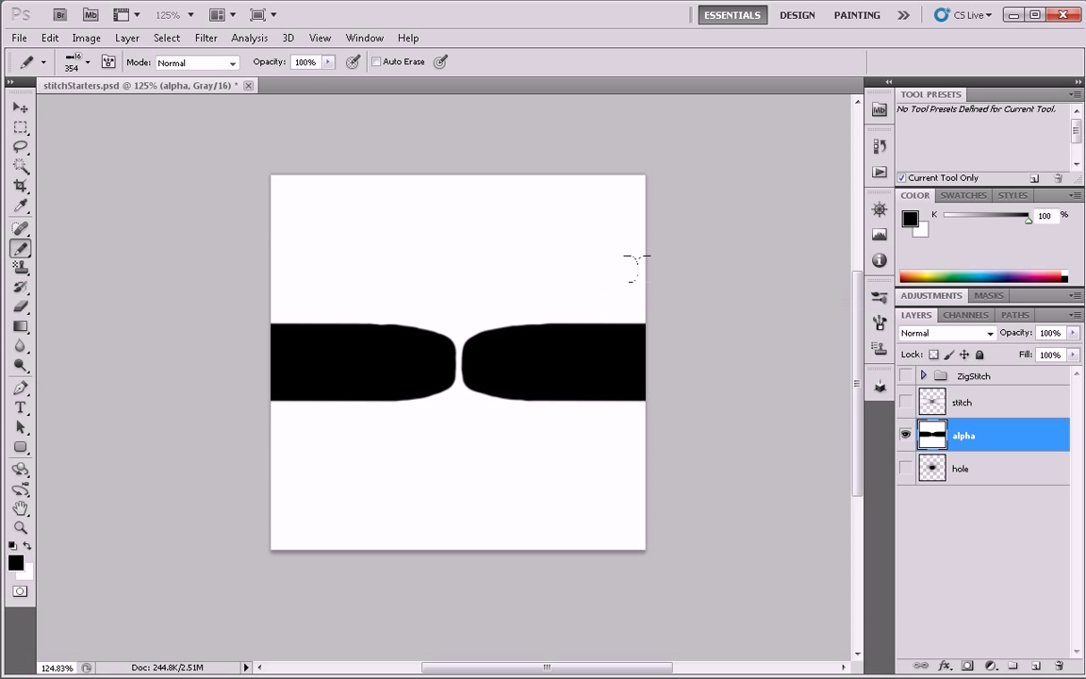
{"action": "key", "text": "ctrl+alt+z"}
{"action": "key", "text": "ctrl+alt+z"}
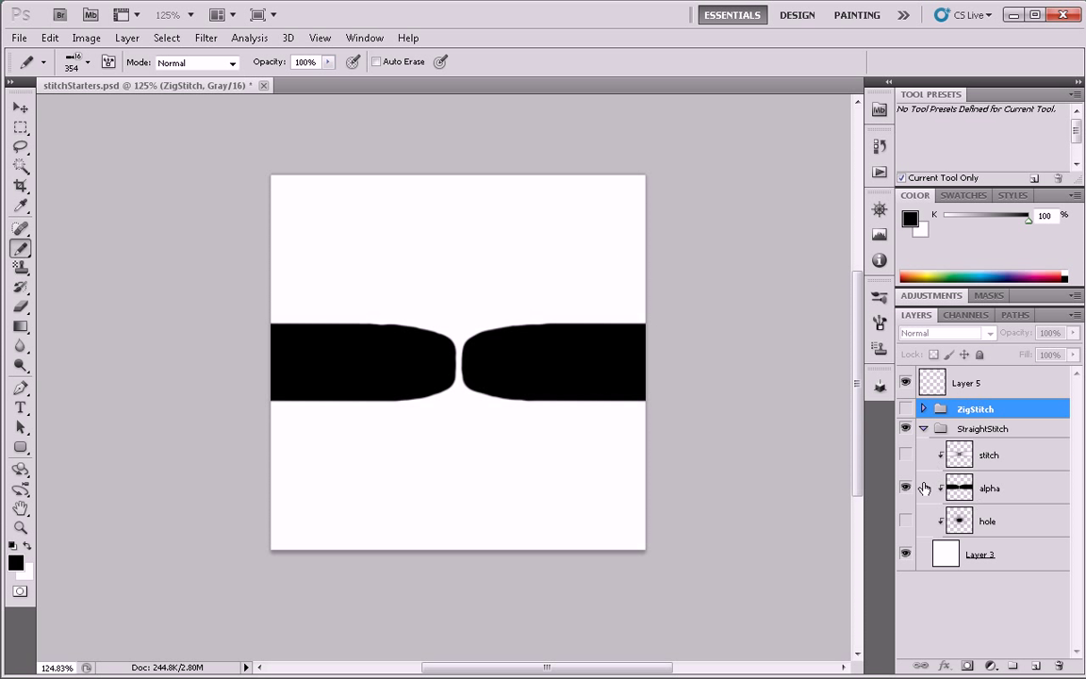
Hide the alpha layer, show the stitch layer, and merge it with Layer 3
{"action": "left_click", "coordinate": [905, 487]}
{"action": "left_click", "coordinate": [905, 456]}
{"action": "left_click", "coordinate": [1007, 459]}
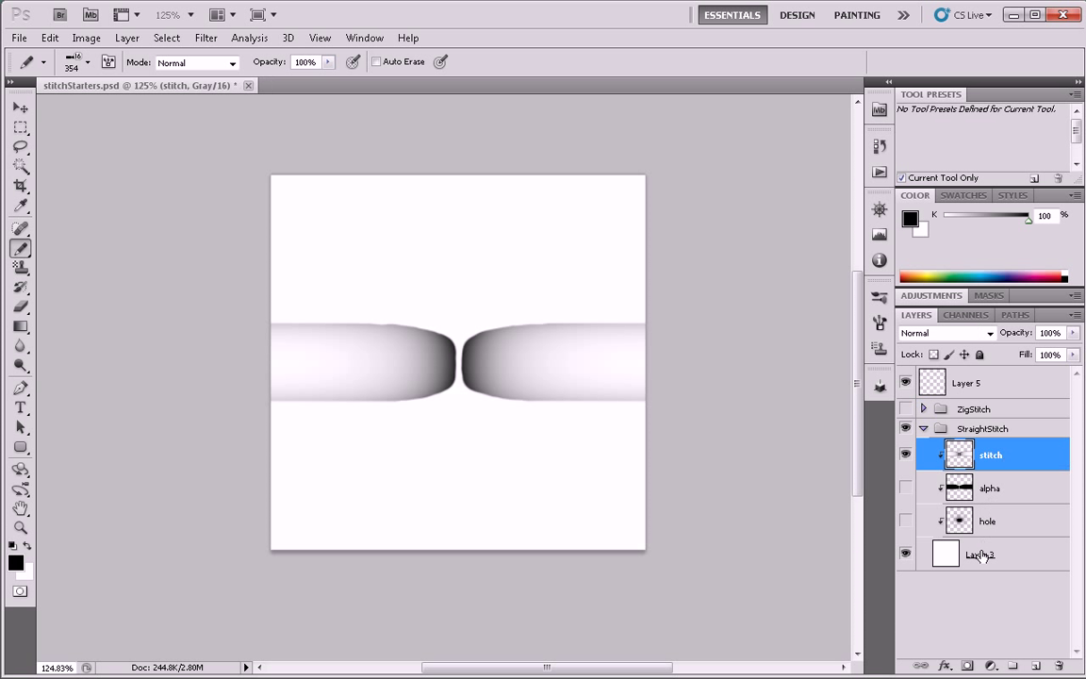
{"action": "left_click", "coordinate": [981, 554], "text": "ctrl"}
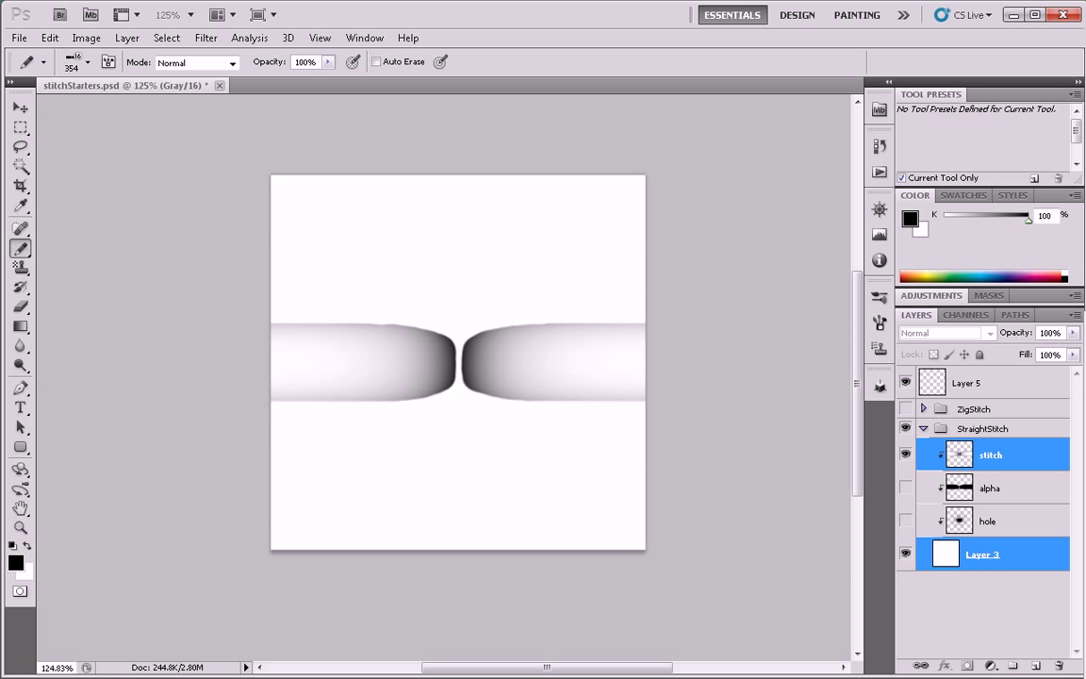
{"action": "key", "text": "ctrl+e"}
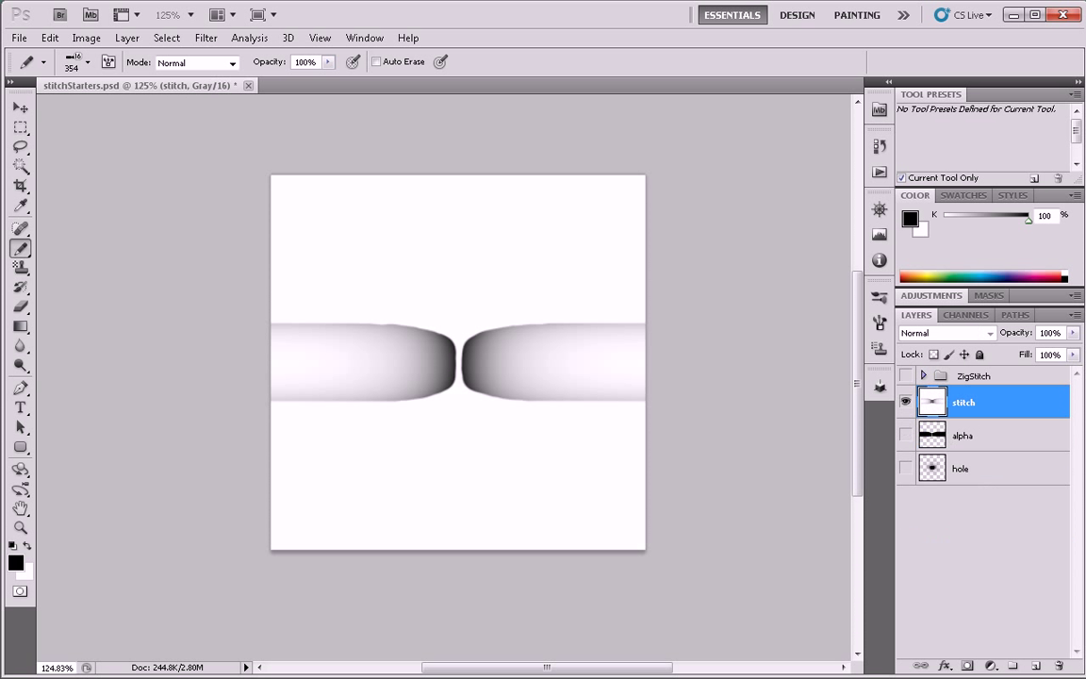
Define the merged stitch image as brush preset straightStitch_stitch
{"action": "left_click", "coordinate": [86, 38]}
{"action": "mouse_move", "coordinate": [45, 37]}
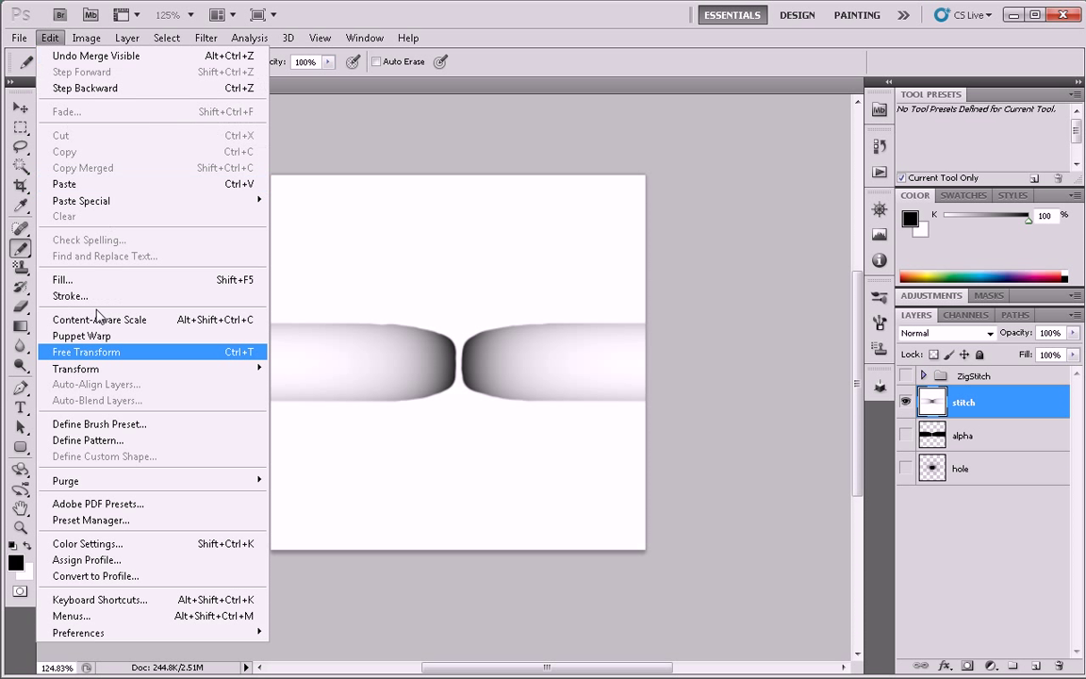
{"action": "left_click", "coordinate": [126, 425]}
{"action": "type", "text": "straightStitch_stitch"}
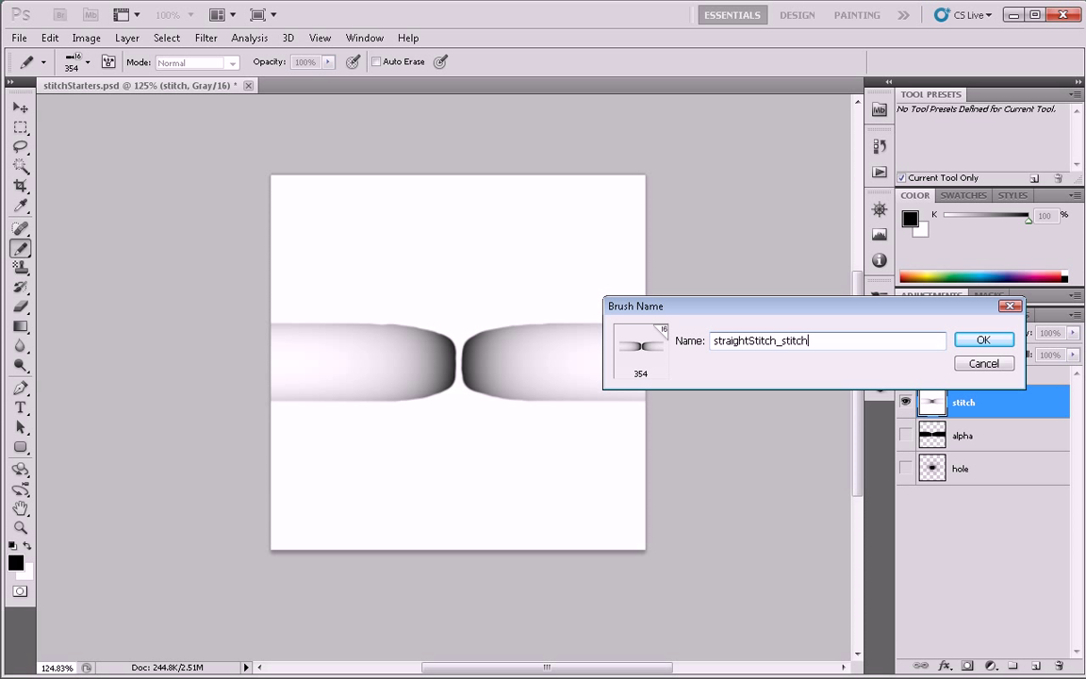
{"action": "key", "text": "Return"}
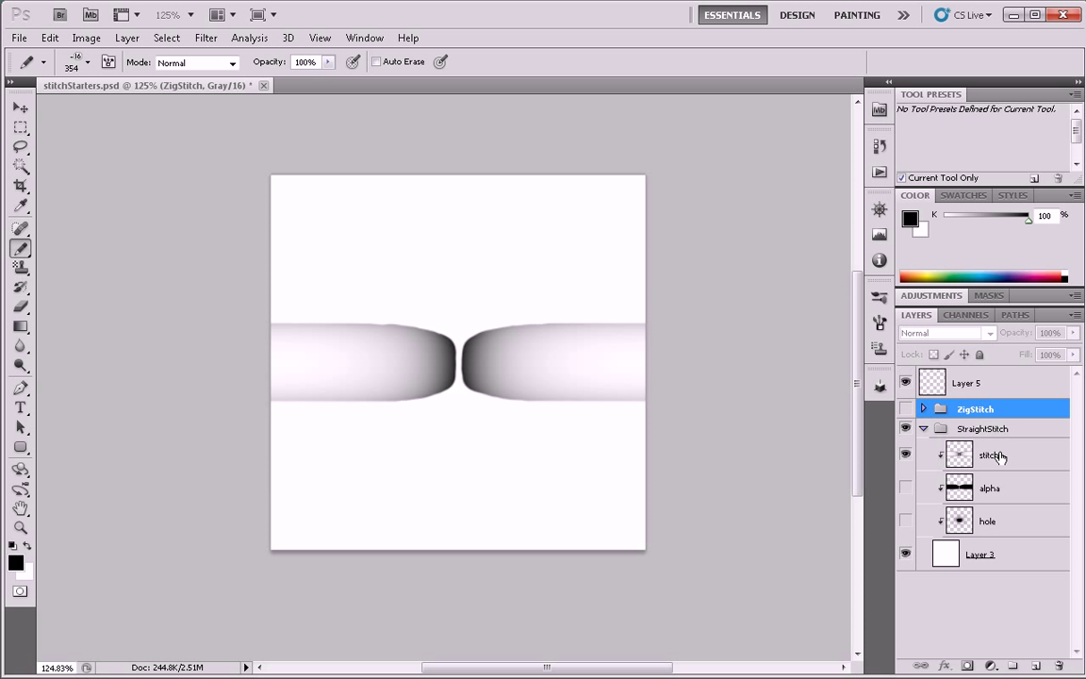
Collapse StraightStitch, create a 1024 × 1024 document, and pick the dotted 354 px brush preset
{"action": "left_click", "coordinate": [923, 428]}
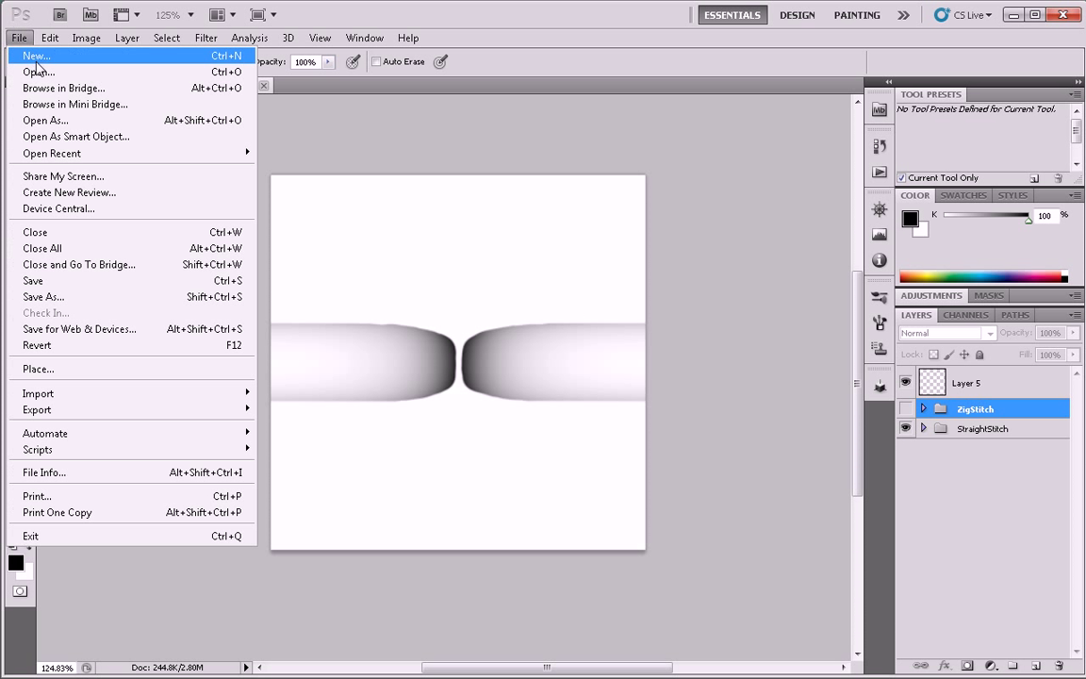
{"action": "left_click", "coordinate": [36, 57]}
{"action": "double_click", "coordinate": [759, 344]}
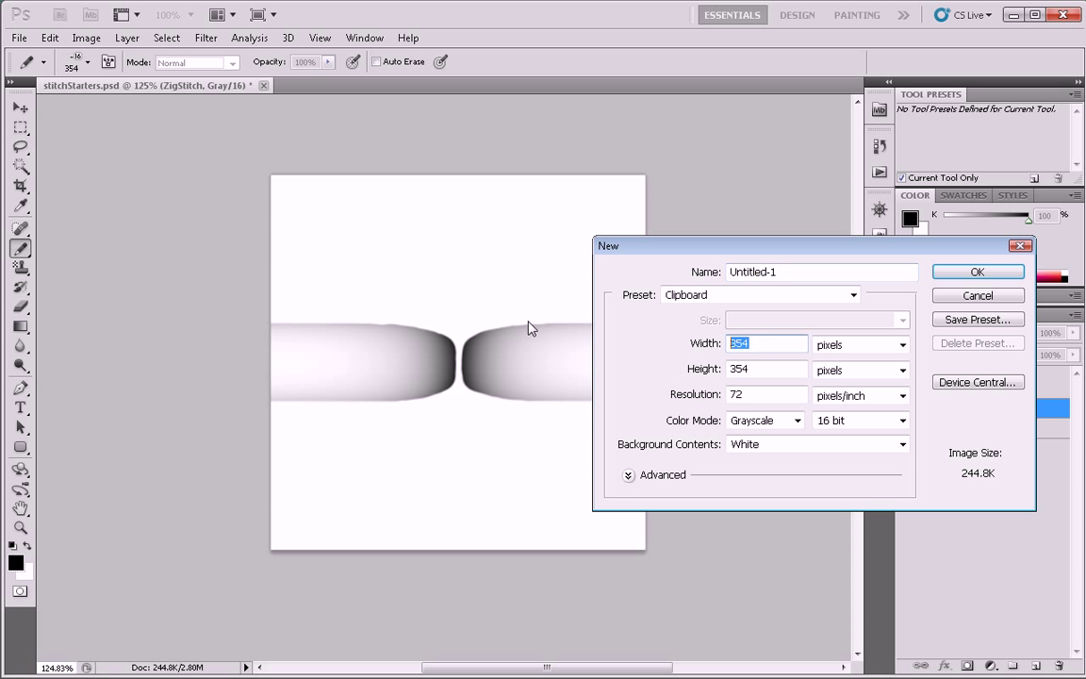
{"action": "type", "text": "1024"}
{"action": "key", "text": "Tab"}
{"action": "key", "text": "Tab"}
{"action": "type", "text": "1024"}
{"action": "key", "text": "Return"}
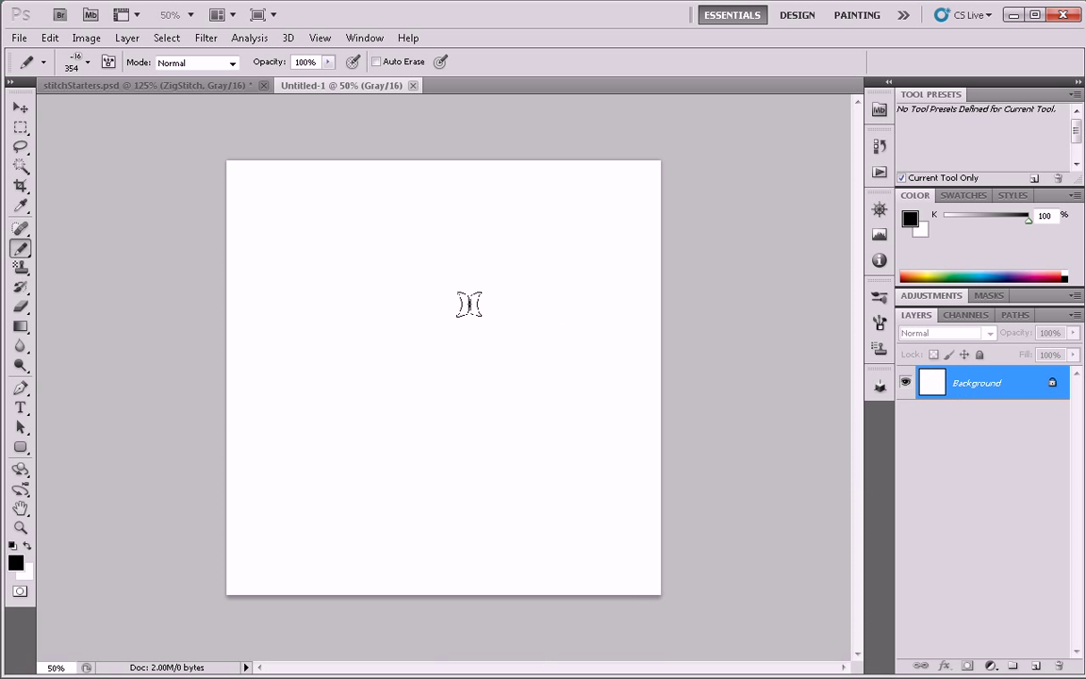
{"action": "left_click", "coordinate": [880, 299]}
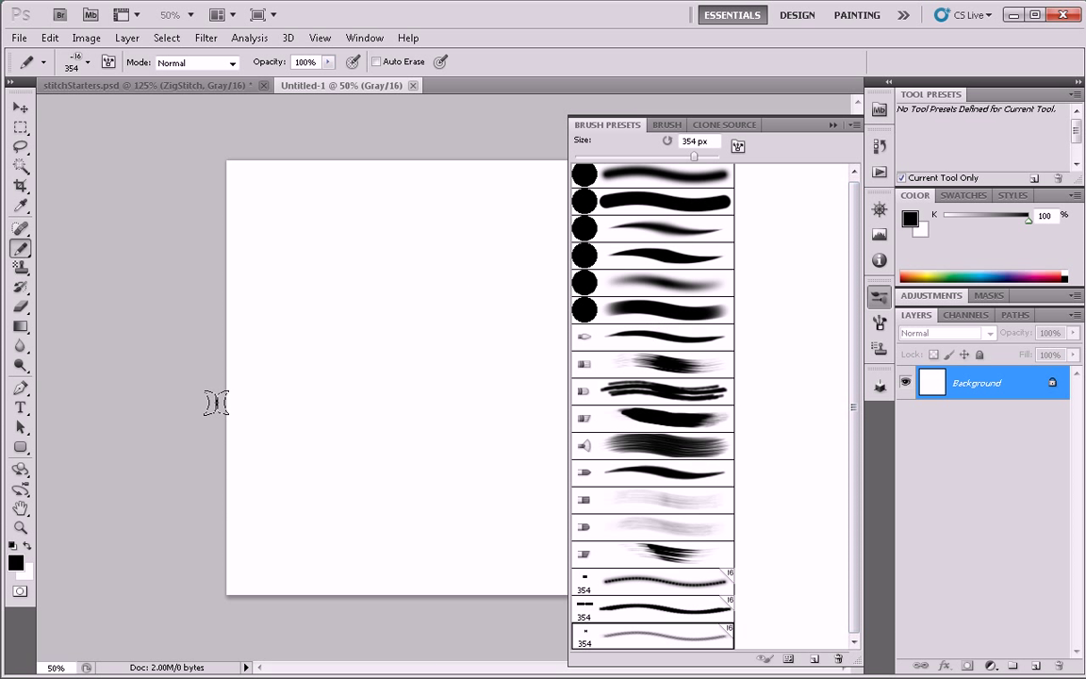
{"action": "left_click", "coordinate": [681, 586]}
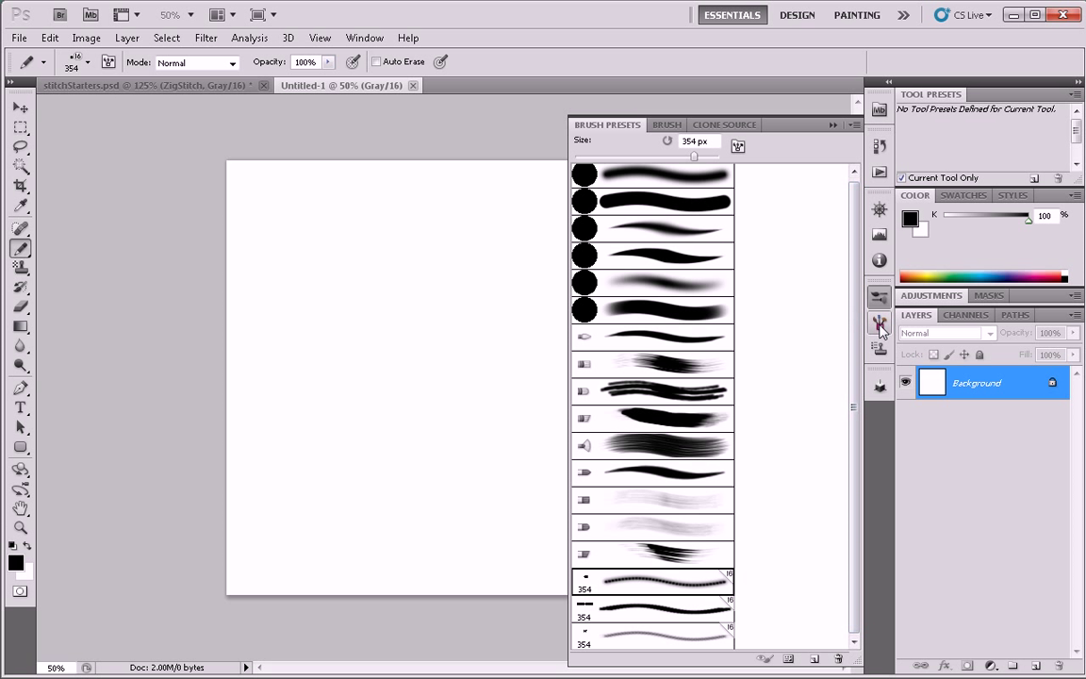
Switch to the Brush Tool and give the dotted 354 px preset 98% spacing
{"action": "key", "text": "F5"}
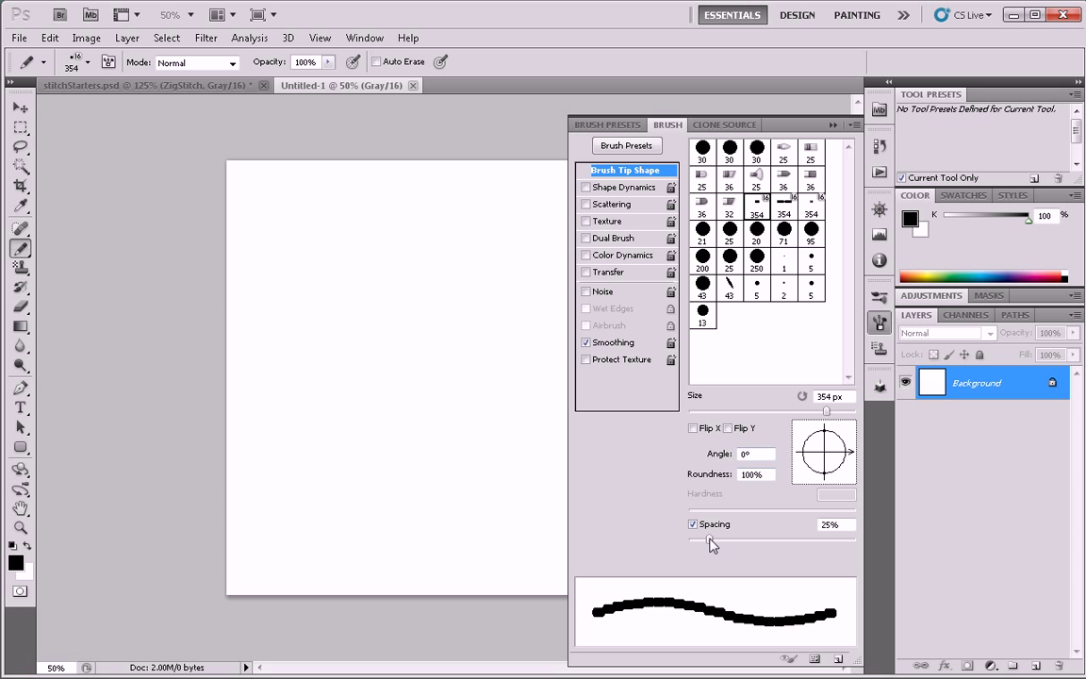
{"action": "mouse_move", "coordinate": [709, 544]}
{"action": "left_mouse_down"}
{"action": "mouse_move", "coordinate": [754, 545]}
{"action": "mouse_move", "coordinate": [745, 547]}
{"action": "left_mouse_up"}
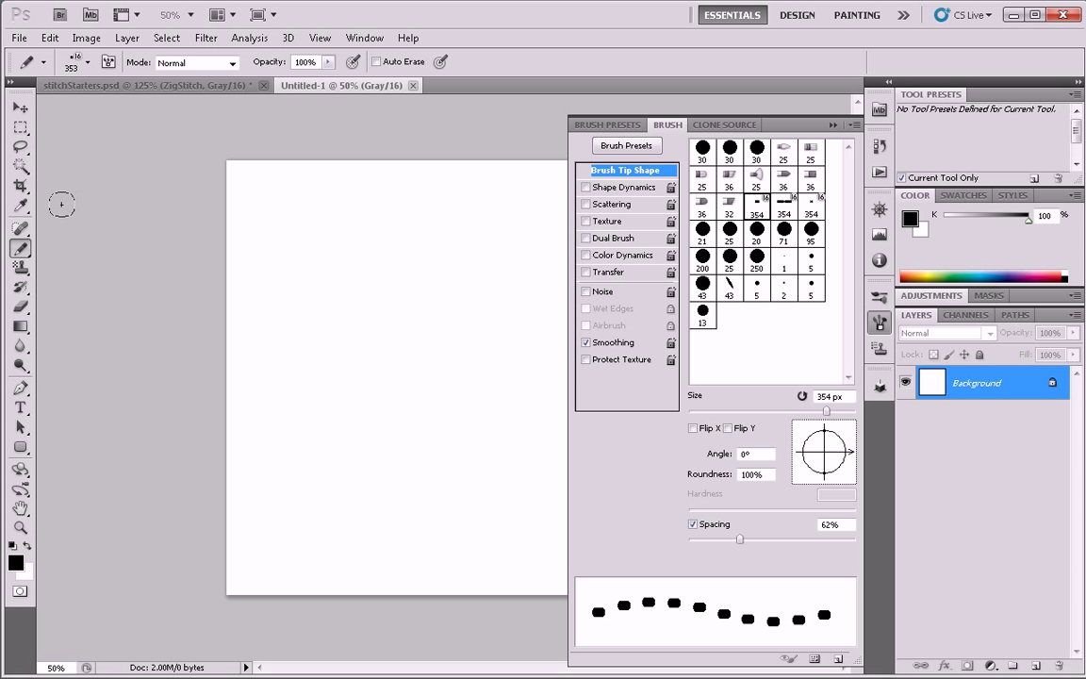
{"action": "right_click", "coordinate": [20, 247]}
{"action": "left_click", "coordinate": [46, 249]}
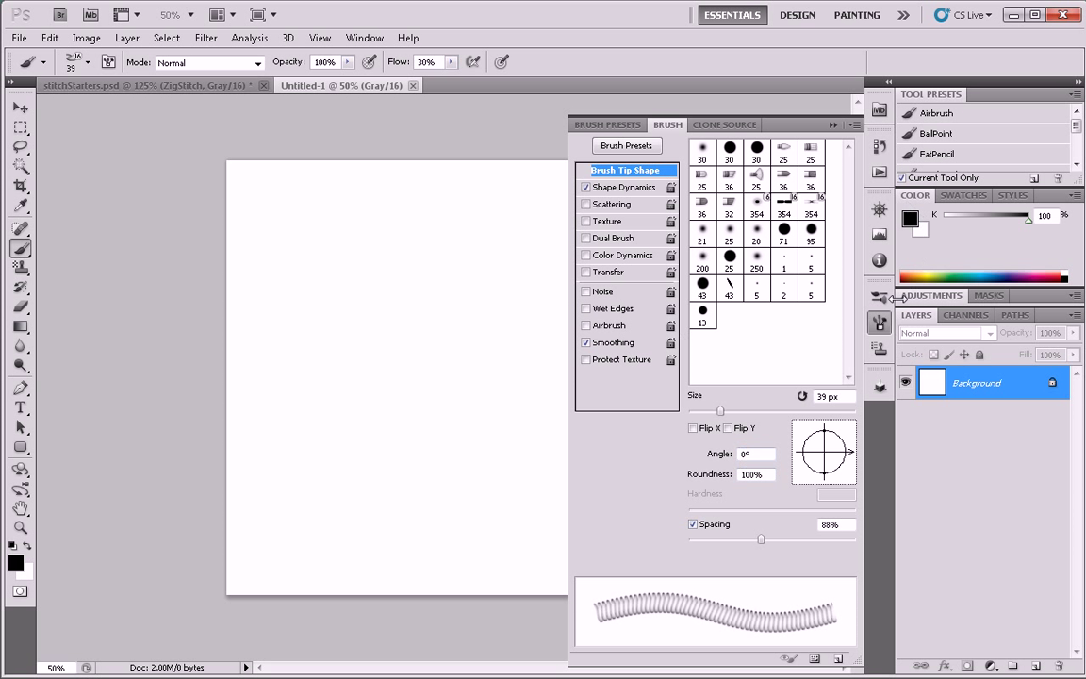
{"action": "left_click", "coordinate": [626, 145]}
{"action": "left_click", "coordinate": [696, 596]}
{"action": "left_click", "coordinate": [883, 319]}
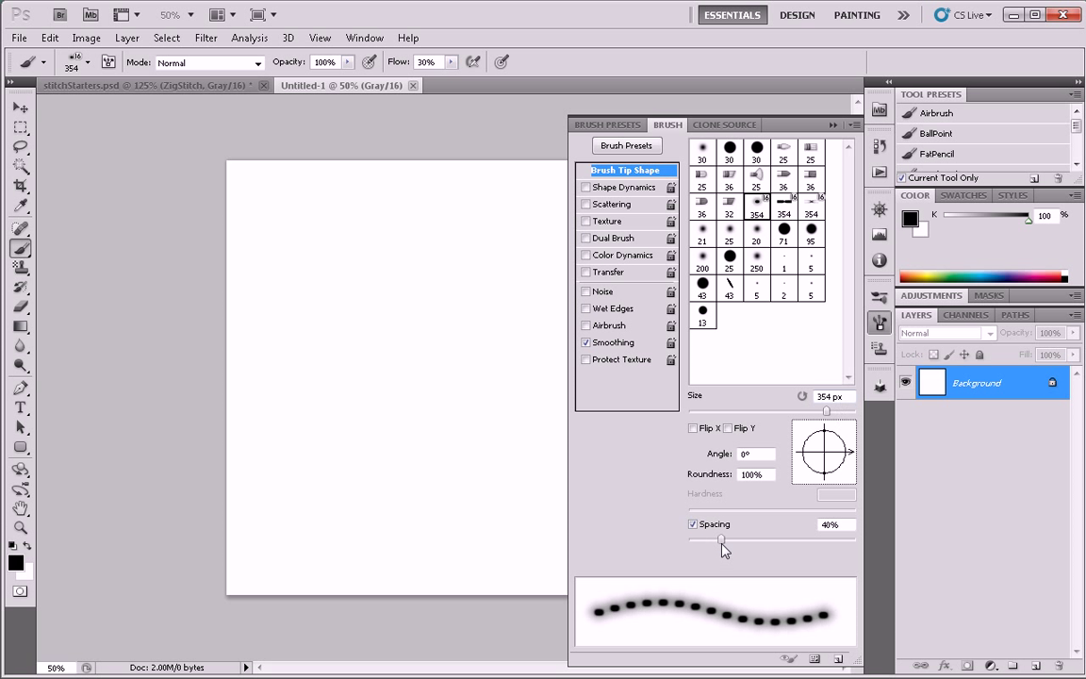
{"action": "left_click_drag", "start_coordinate": [722, 541], "coordinate": [744, 542]}
{"action": "double_click", "coordinate": [831, 524]}
{"action": "type", "text": "98"}
{"action": "key", "text": "Return"}
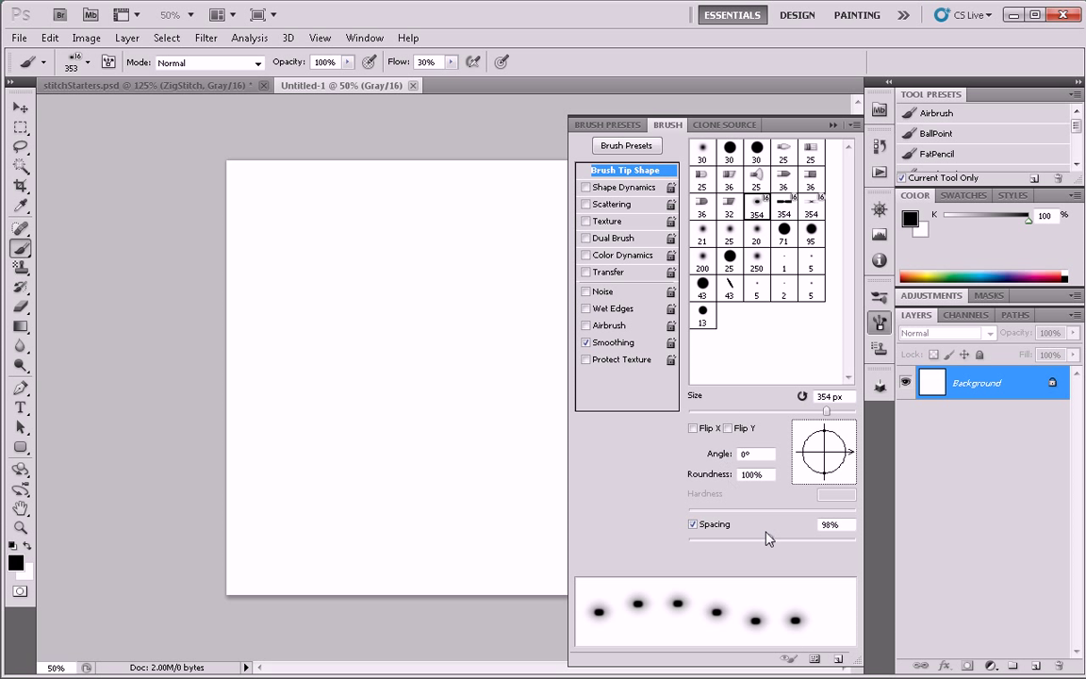
Set the brush size to 25 px
{"action": "left_click", "coordinate": [832, 396]}
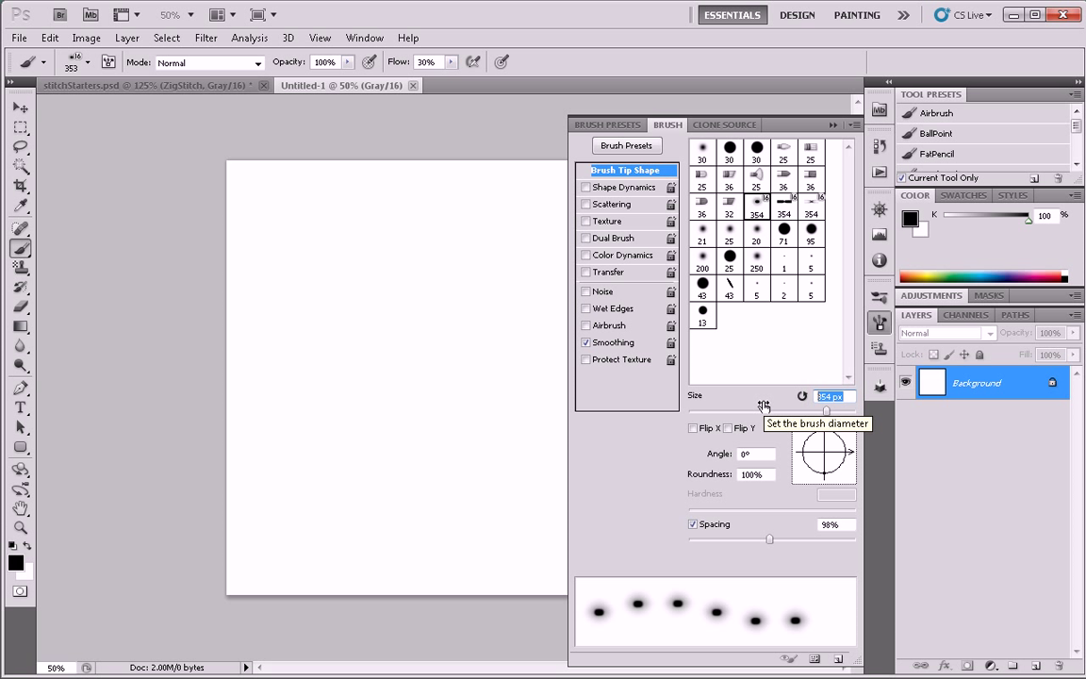
{"action": "type", "text": "20"}
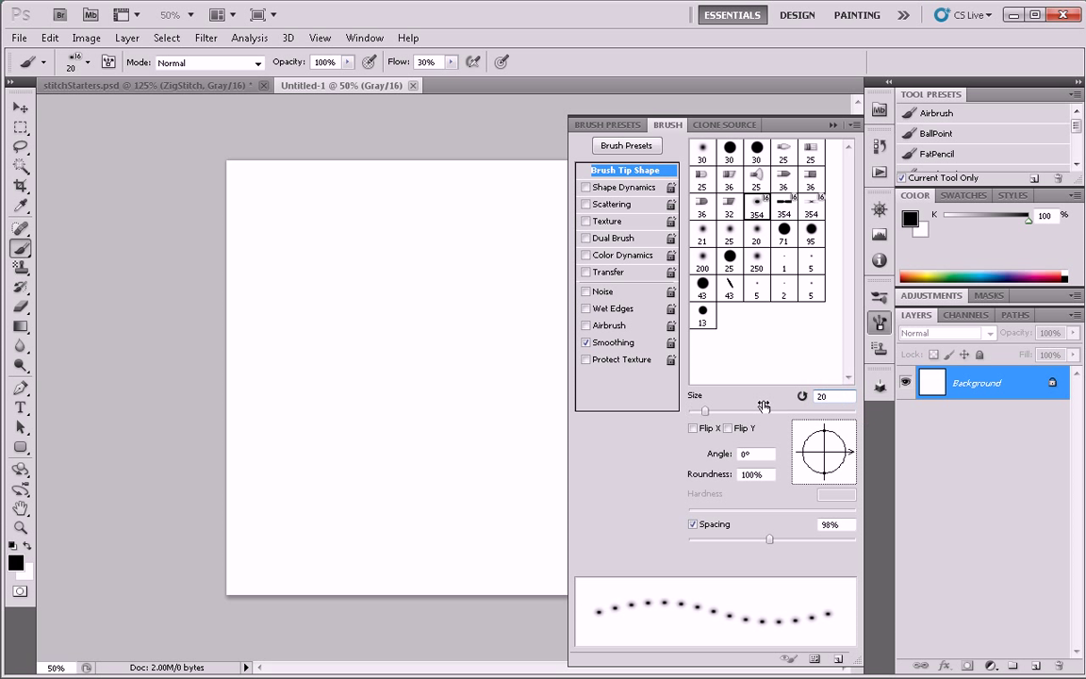
{"action": "key", "text": "BackSpace"}
{"action": "key", "text": "BackSpace"}
{"action": "type", "text": "25"}
{"action": "key", "text": "Tab"}
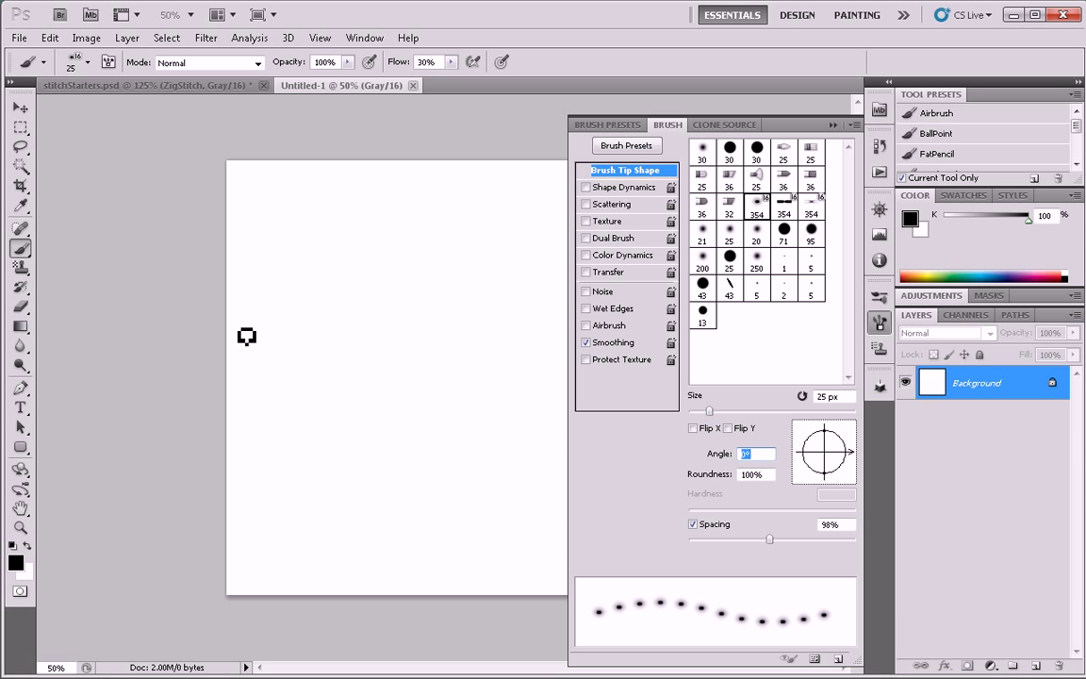
Raise brush flow to 100%, testing and undoing strokes so the canvas stays blank
{"action": "mouse_move", "coordinate": [235, 325]}
{"action": "left_mouse_down"}
{"action": "mouse_move", "coordinate": [396, 263]}
{"action": "mouse_move", "coordinate": [502, 374]}
{"action": "left_mouse_up"}
{"action": "key", "text": "ctrl+z"}
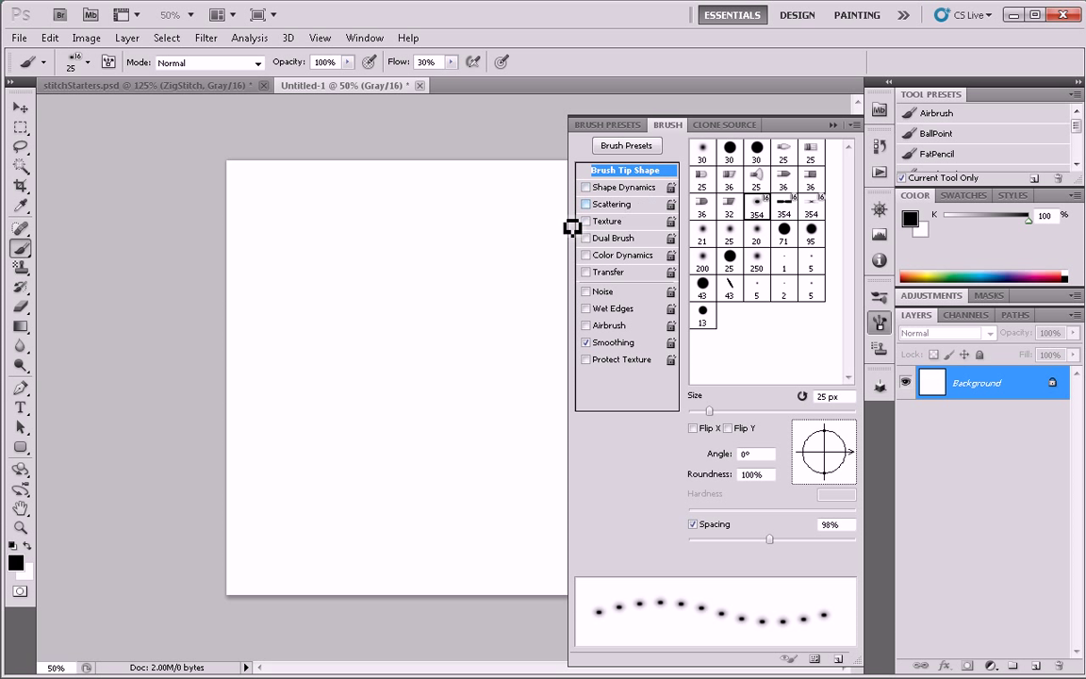
{"action": "key", "text": "ctrl+plus"}
{"action": "key", "text": "ctrl+plus"}
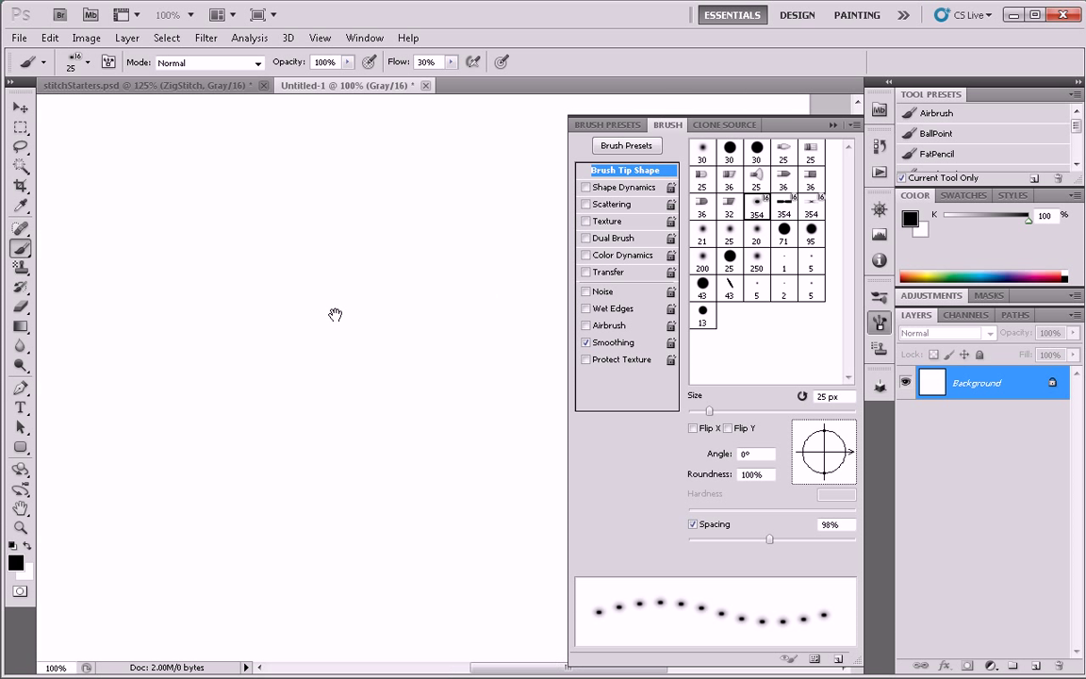
{"action": "mouse_move", "coordinate": [146, 297]}
{"action": "left_mouse_down"}
{"action": "mouse_move", "coordinate": [255, 277]}
{"action": "mouse_move", "coordinate": [443, 444]}
{"action": "mouse_move", "coordinate": [534, 352]}
{"action": "left_mouse_up"}
{"action": "key", "text": "ctrl+z"}
{"action": "left_click_drag", "start_coordinate": [451, 61], "coordinate": [658, 88]}
{"action": "mouse_move", "coordinate": [103, 218]}
{"action": "left_mouse_down"}
{"action": "mouse_move", "coordinate": [329, 328]}
{"action": "mouse_move", "coordinate": [449, 325]}
{"action": "left_mouse_up"}
{"action": "key", "text": "ctrl+z"}
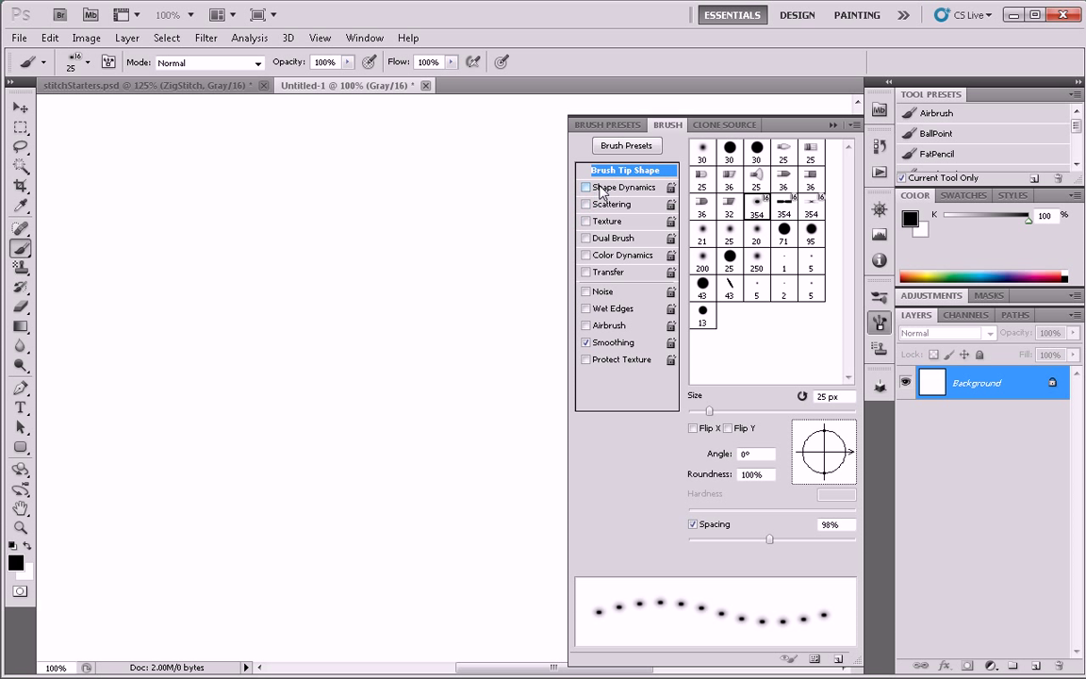
Enable Shape Dynamics with Angle Jitter Control set to Direction, verified by an undone test stroke
{"action": "left_click", "coordinate": [619, 187]}
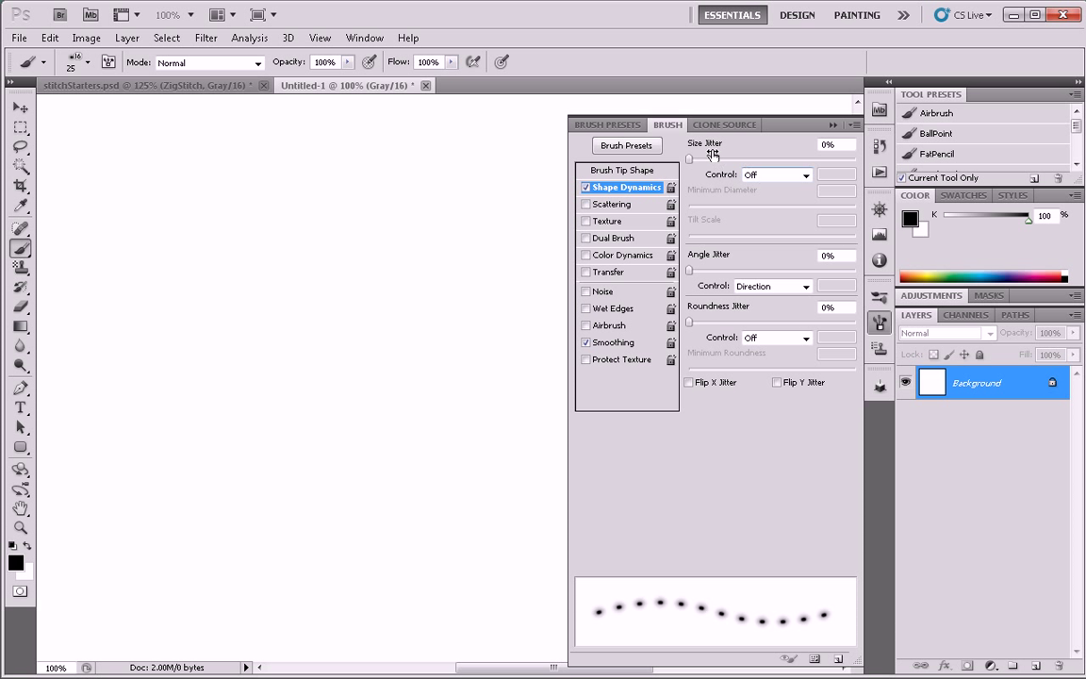
{"action": "left_click", "coordinate": [768, 295]}
{"action": "left_click", "coordinate": [755, 395]}
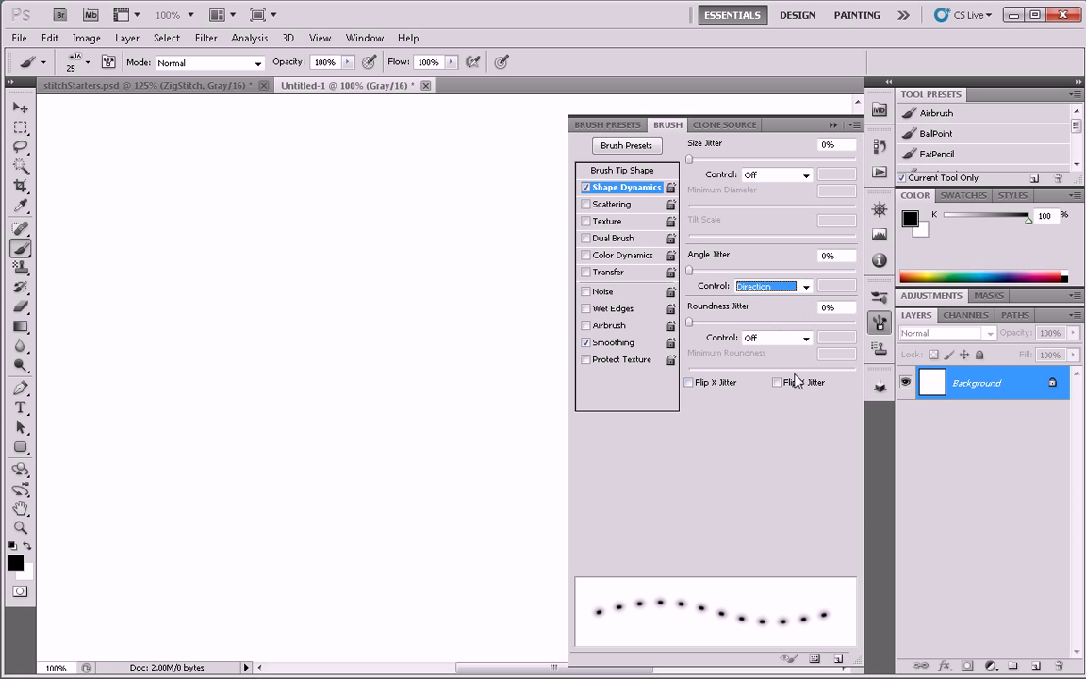
{"action": "mouse_move", "coordinate": [50, 270]}
{"action": "left_mouse_down"}
{"action": "mouse_move", "coordinate": [246, 262]}
{"action": "mouse_move", "coordinate": [452, 341]}
{"action": "mouse_move", "coordinate": [464, 304]}
{"action": "left_mouse_up"}
{"action": "key", "text": "ctrl+z"}
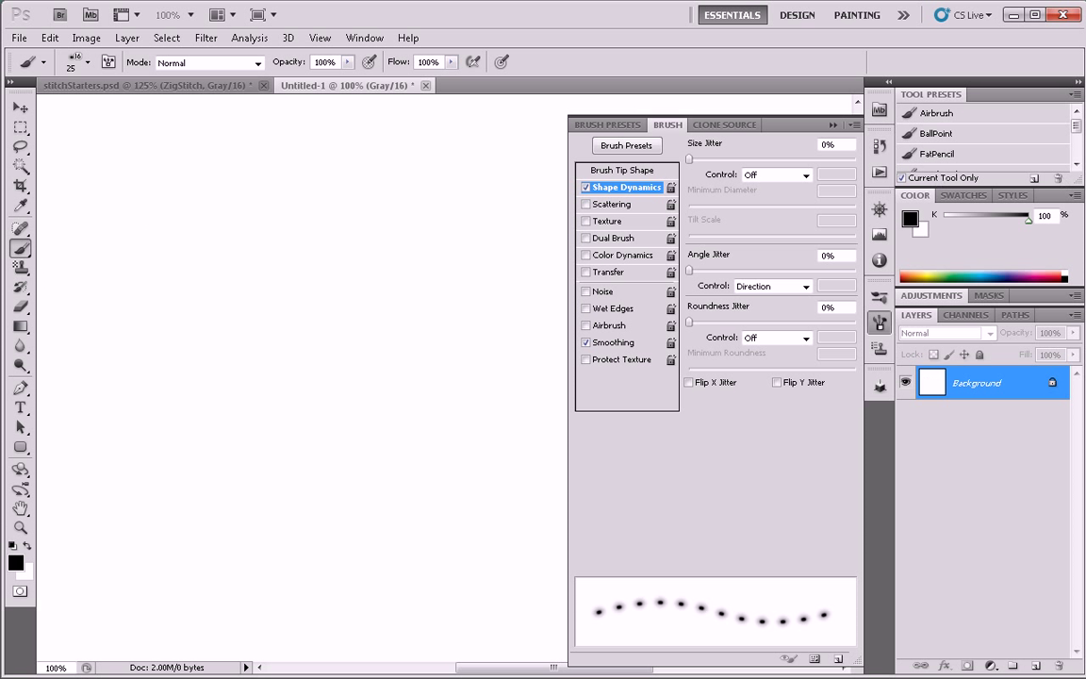
{"action": "left_click_drag", "start_coordinate": [1020, 185], "coordinate": [1020, 323]}
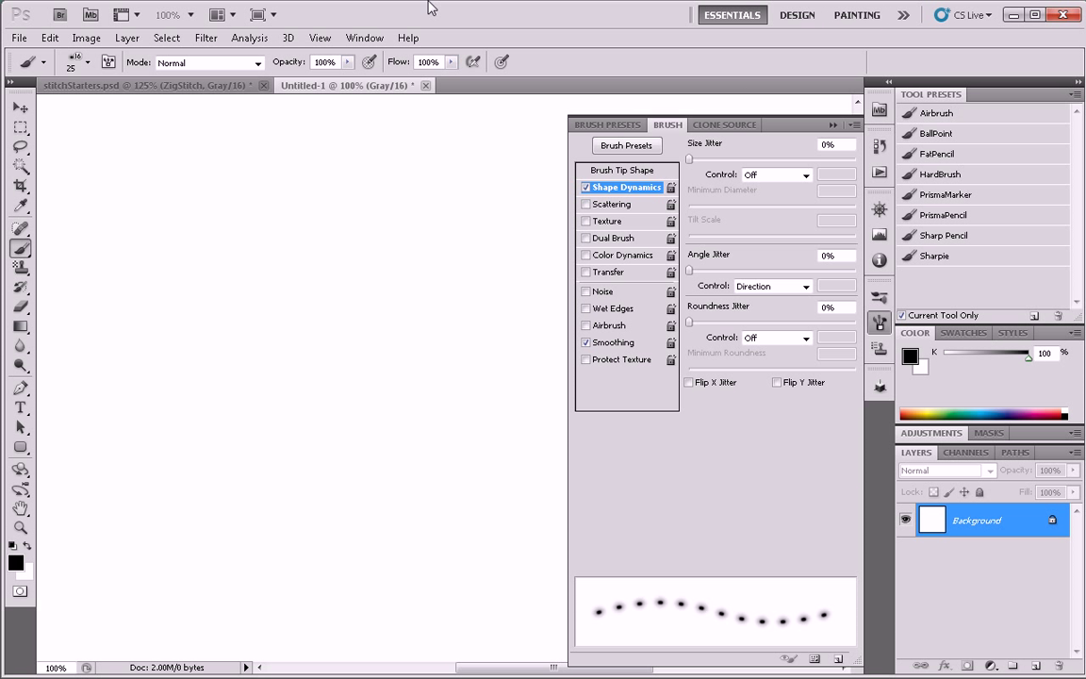
Save the dotted stitch brush as a new tool preset named straightStitch_holes
{"action": "left_click", "coordinate": [364, 38]}
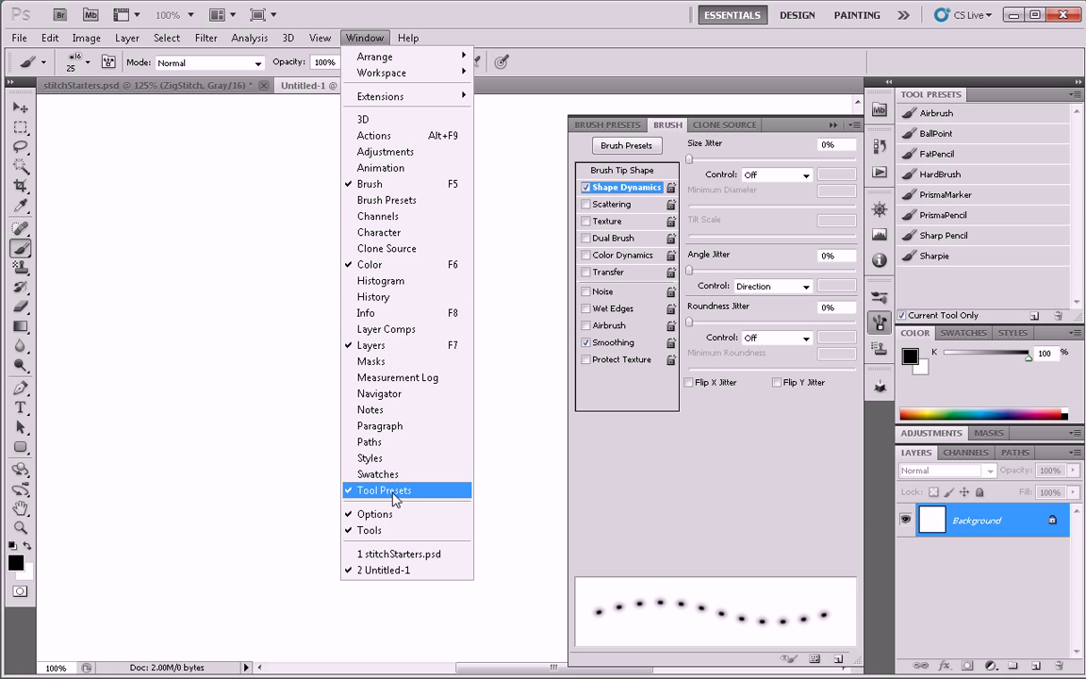
{"action": "left_click", "coordinate": [951, 269]}
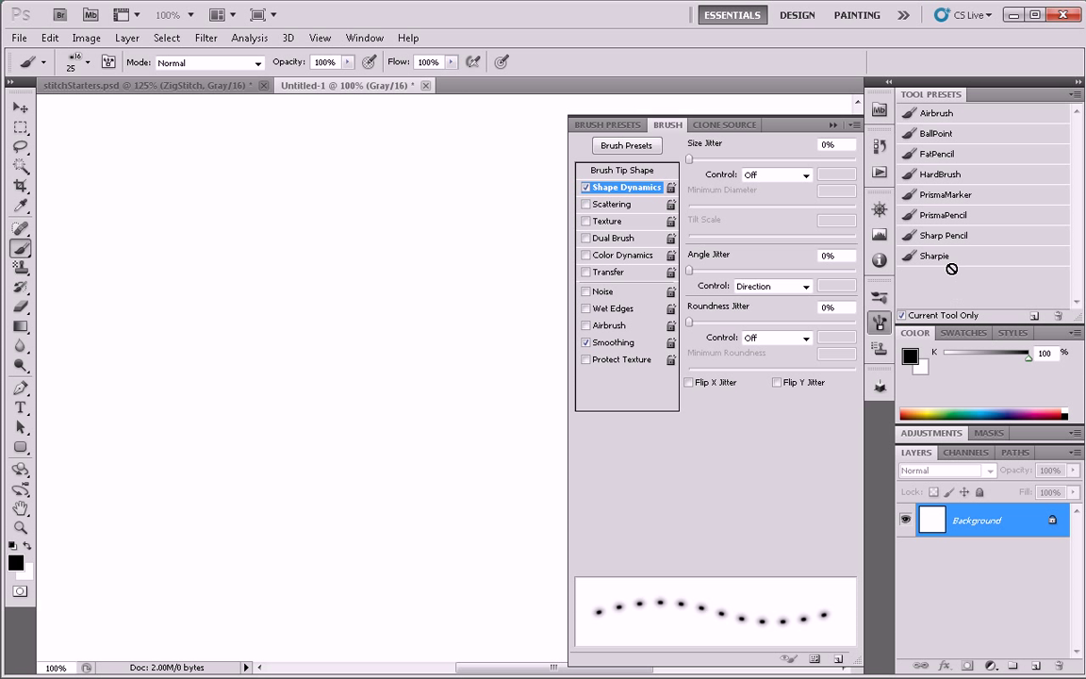
{"action": "left_click", "coordinate": [1033, 317]}
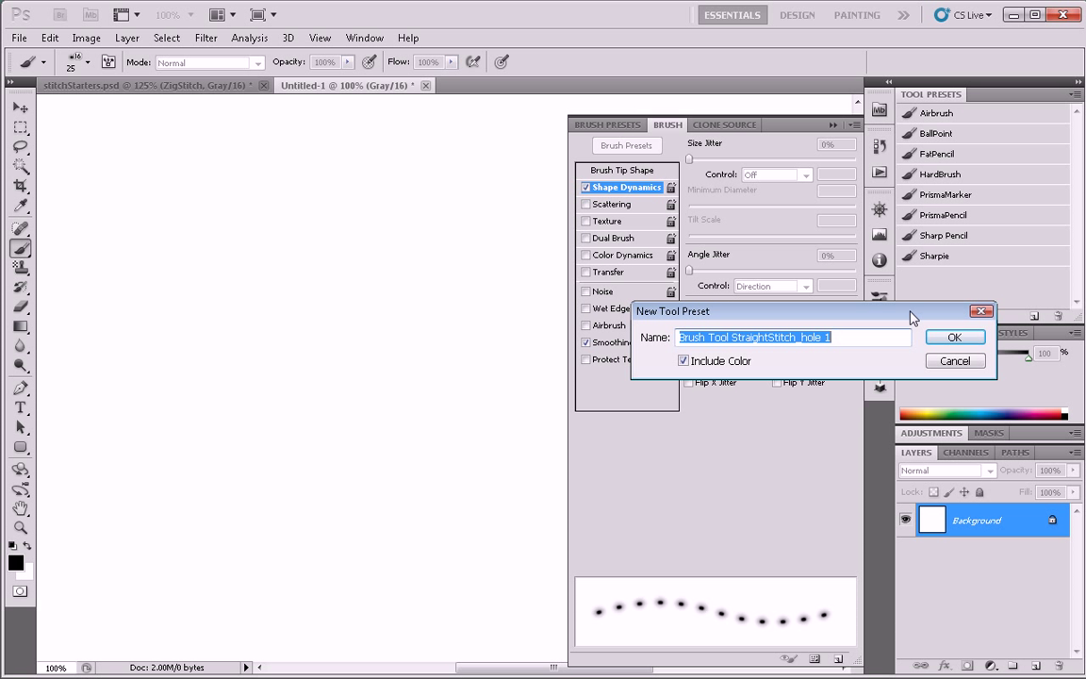
{"action": "type", "text": "straightStri"}
{"action": "type", "text": "itch"}
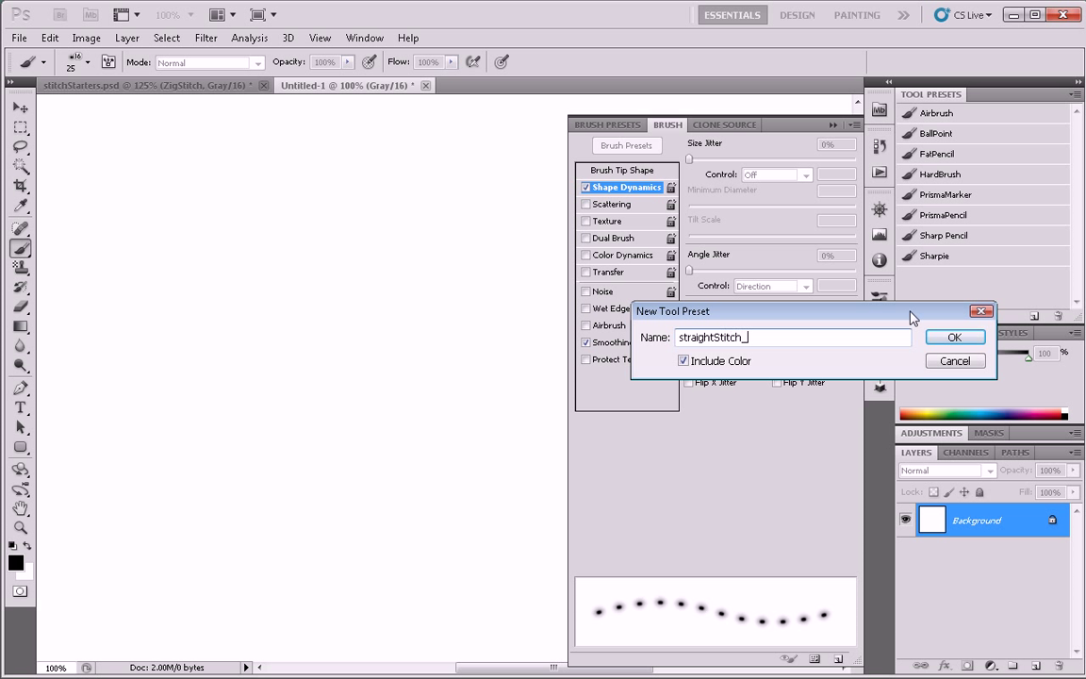
{"action": "key", "text": "Return"}
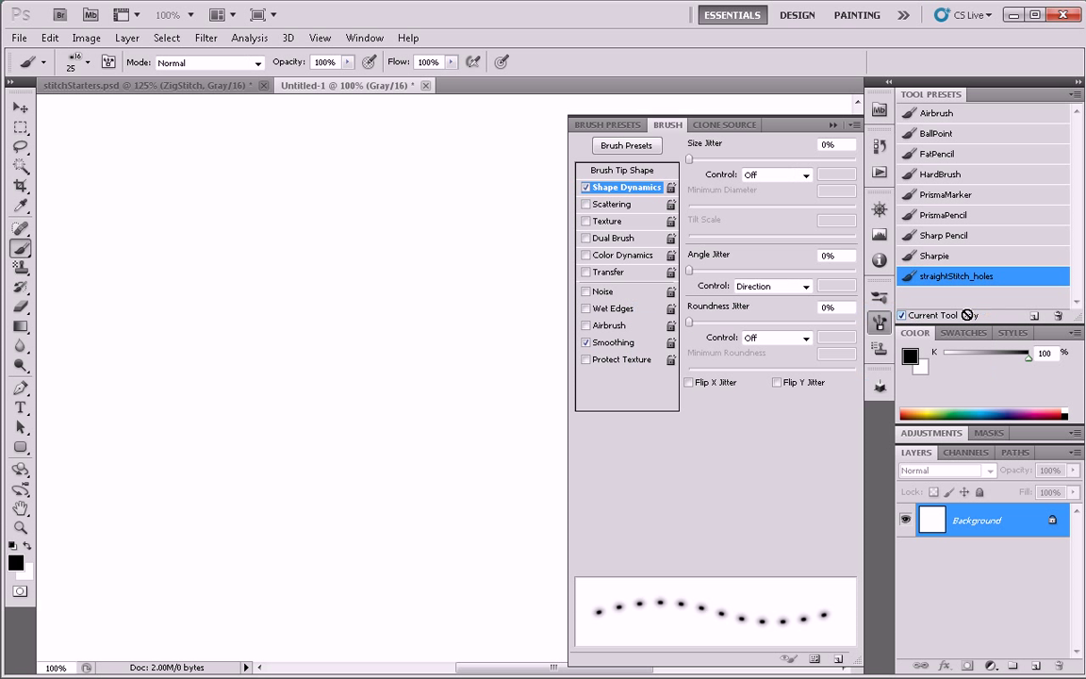
{"action": "left_click_drag", "start_coordinate": [966, 320], "coordinate": [966, 354]}
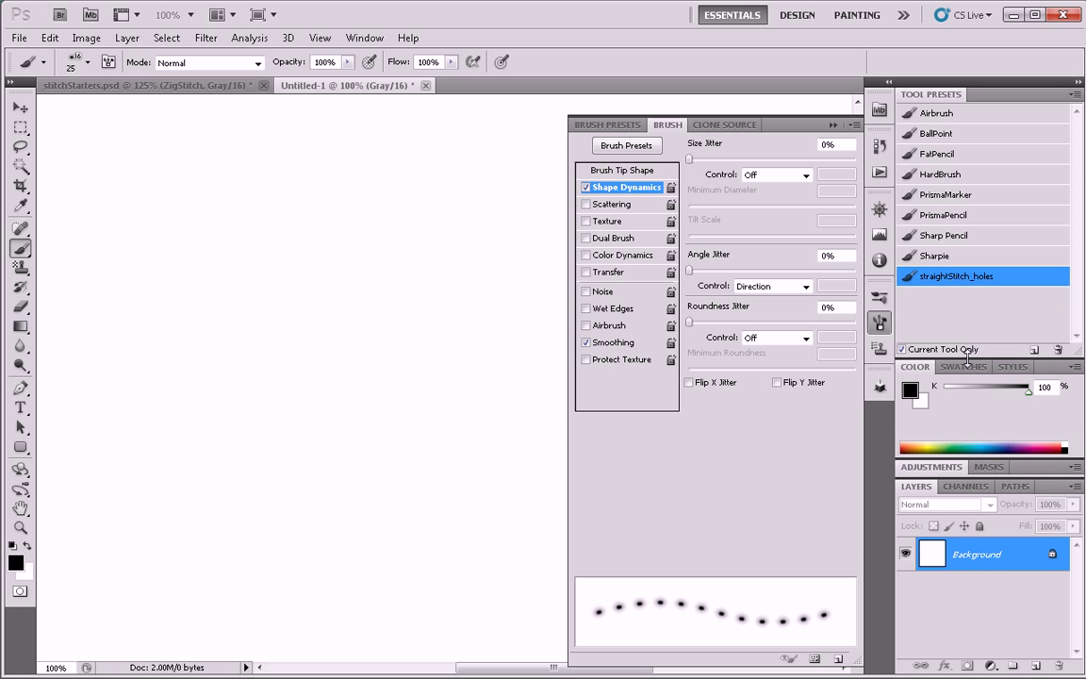
Choose the dashed 354 px brush tip and set its spacing to 98%
{"action": "left_click", "coordinate": [637, 124]}
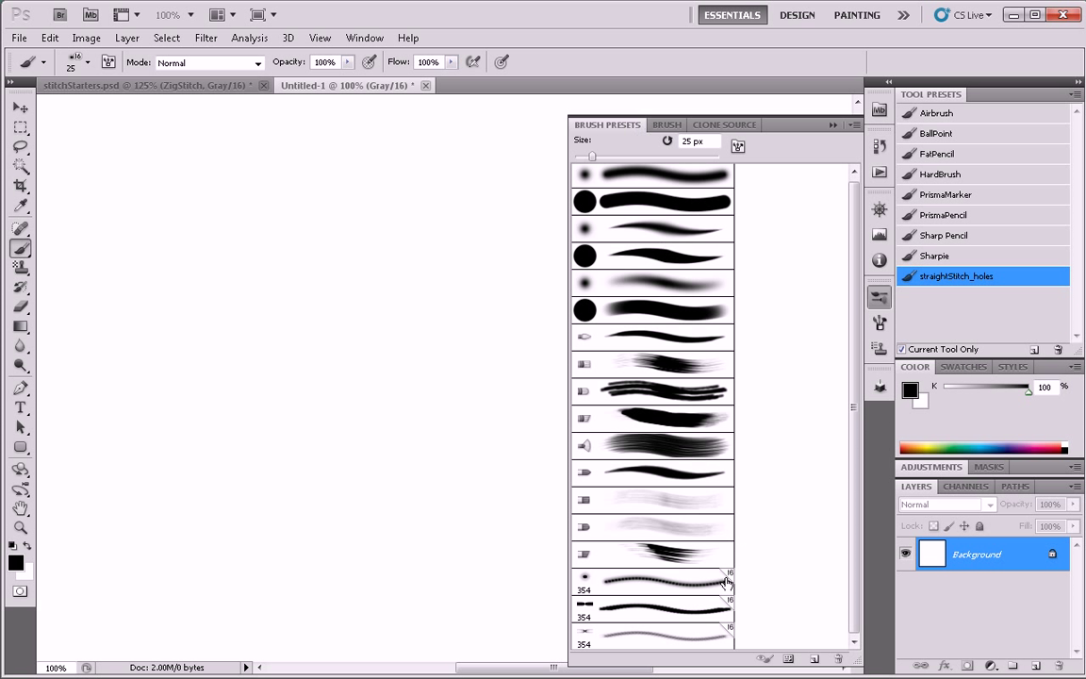
{"action": "left_click", "coordinate": [660, 609]}
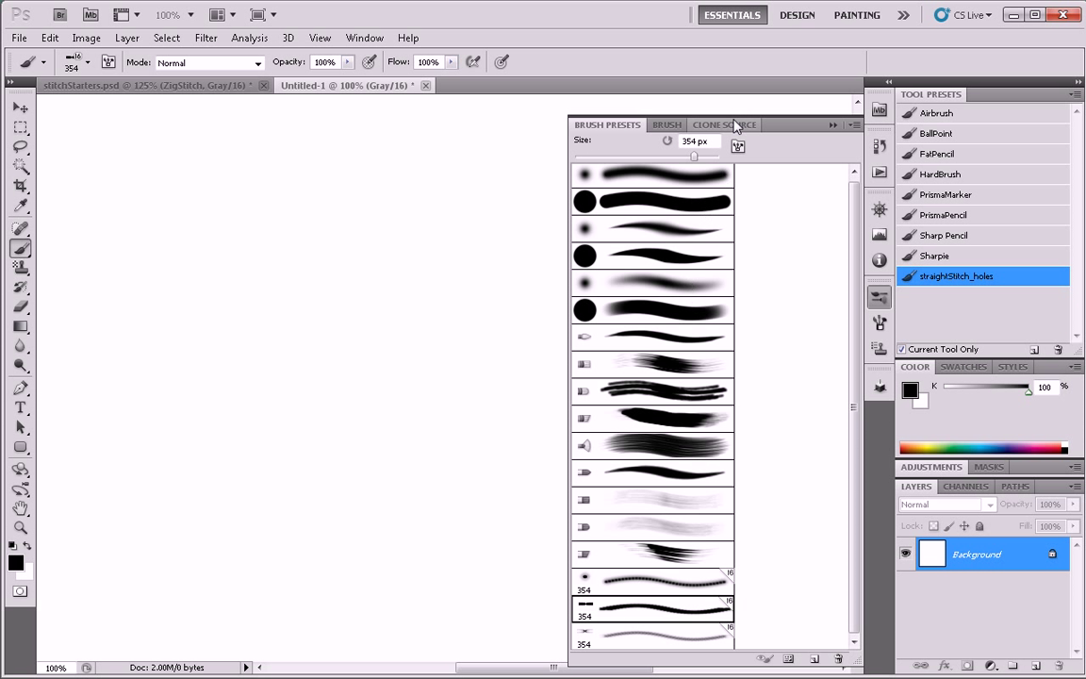
{"action": "left_click", "coordinate": [668, 124]}
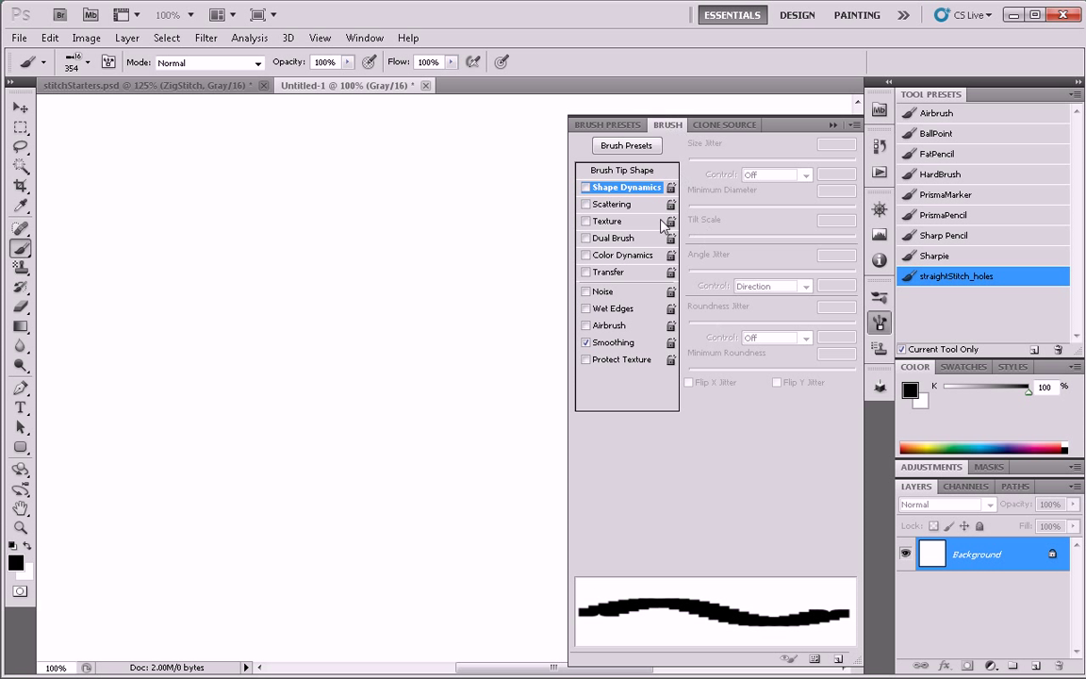
{"action": "left_click", "coordinate": [613, 170]}
{"action": "left_click_drag", "start_coordinate": [840, 526], "coordinate": [744, 524]}
{"action": "type", "text": "98"}
{"action": "key", "text": "Return"}
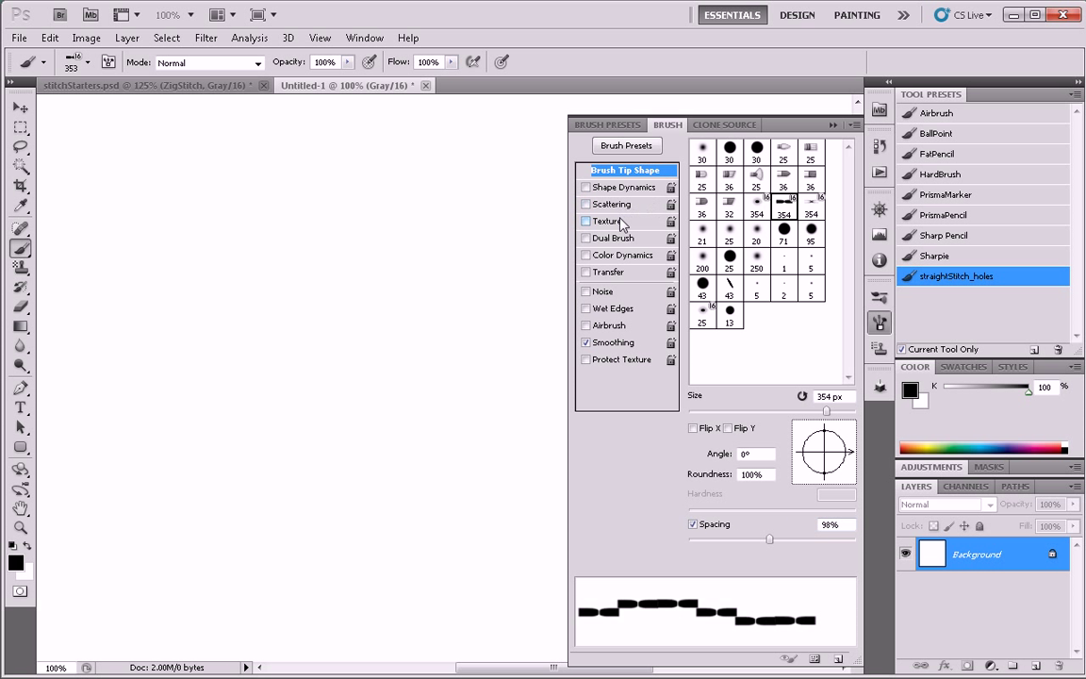
Turn on Shape Dynamics and set the dashed brush size to 25 px, testing one stroke
{"action": "left_click", "coordinate": [622, 187]}
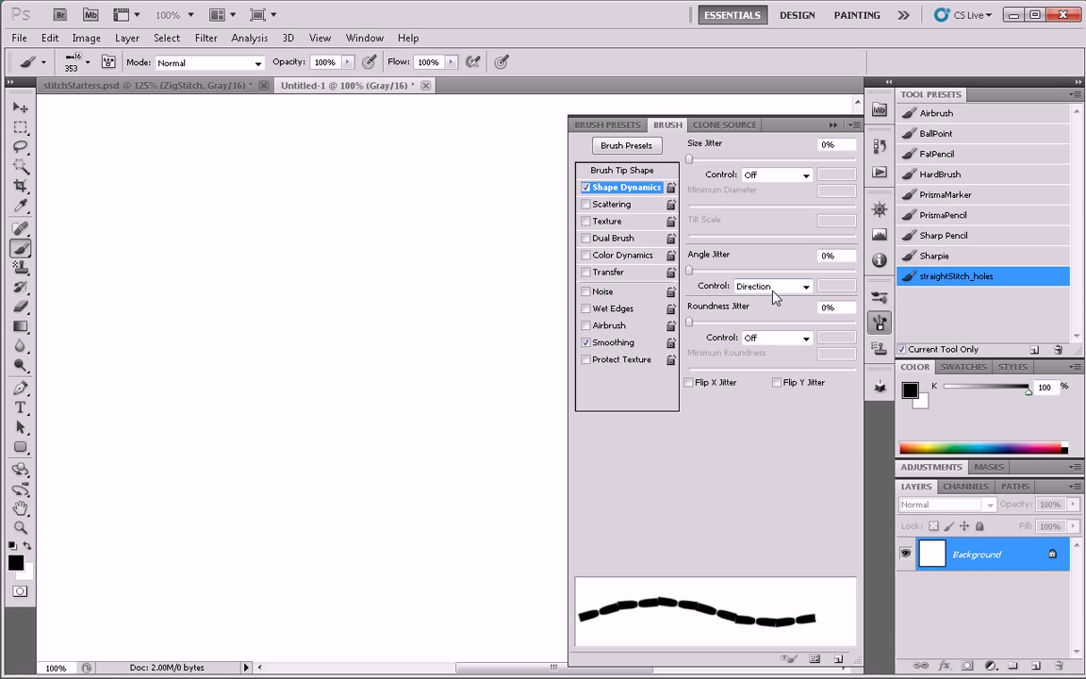
{"action": "left_click", "coordinate": [622, 169]}
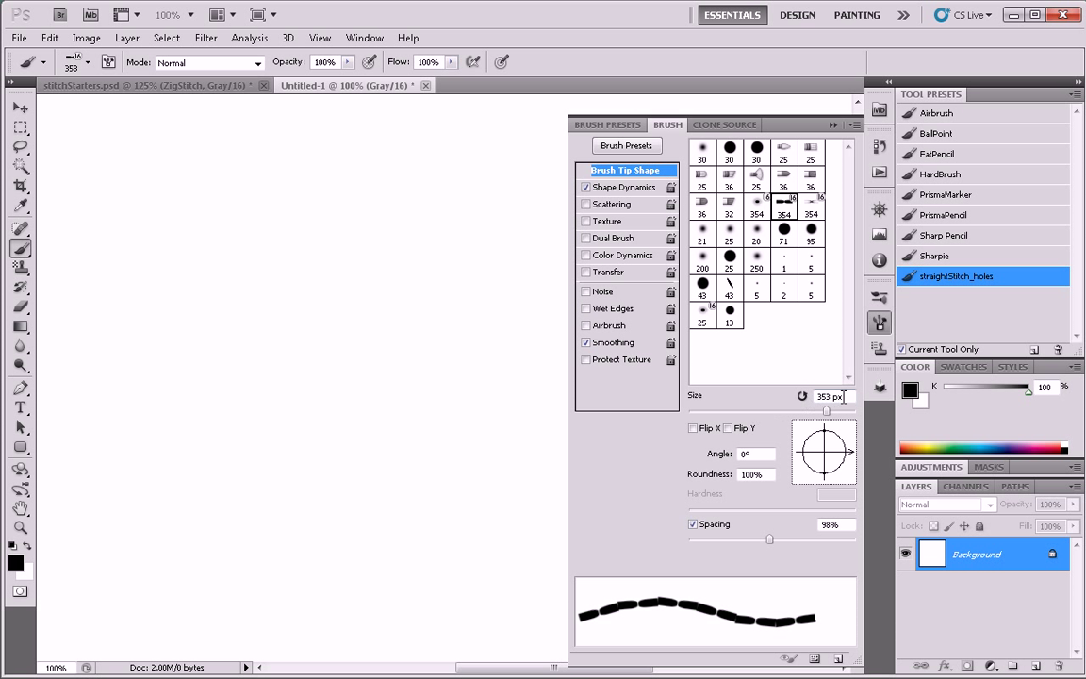
{"action": "left_click", "coordinate": [828, 396]}
{"action": "type", "text": "25"}
{"action": "key", "text": "Tab"}
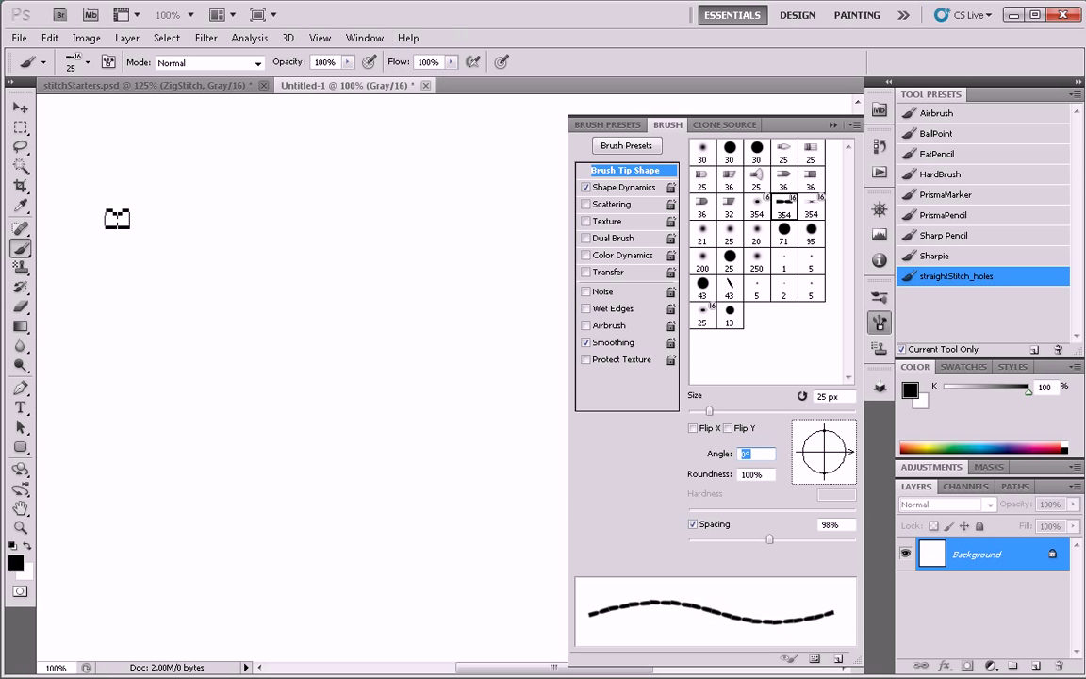
{"action": "mouse_move", "coordinate": [86, 215]}
{"action": "left_mouse_down"}
{"action": "mouse_move", "coordinate": [357, 271]}
{"action": "mouse_move", "coordinate": [517, 383]}
{"action": "mouse_move", "coordinate": [565, 208]}
{"action": "mouse_move", "coordinate": [511, 183]}
{"action": "mouse_move", "coordinate": [280, 510]}
{"action": "mouse_move", "coordinate": [81, 553]}
{"action": "left_mouse_up"}
{"action": "key", "text": "ctrl+z"}
Save the dashed brush as tool preset straightStitch_alpha
{"action": "left_click", "coordinate": [1034, 351]}
{"action": "type", "text": "straightStitch"}
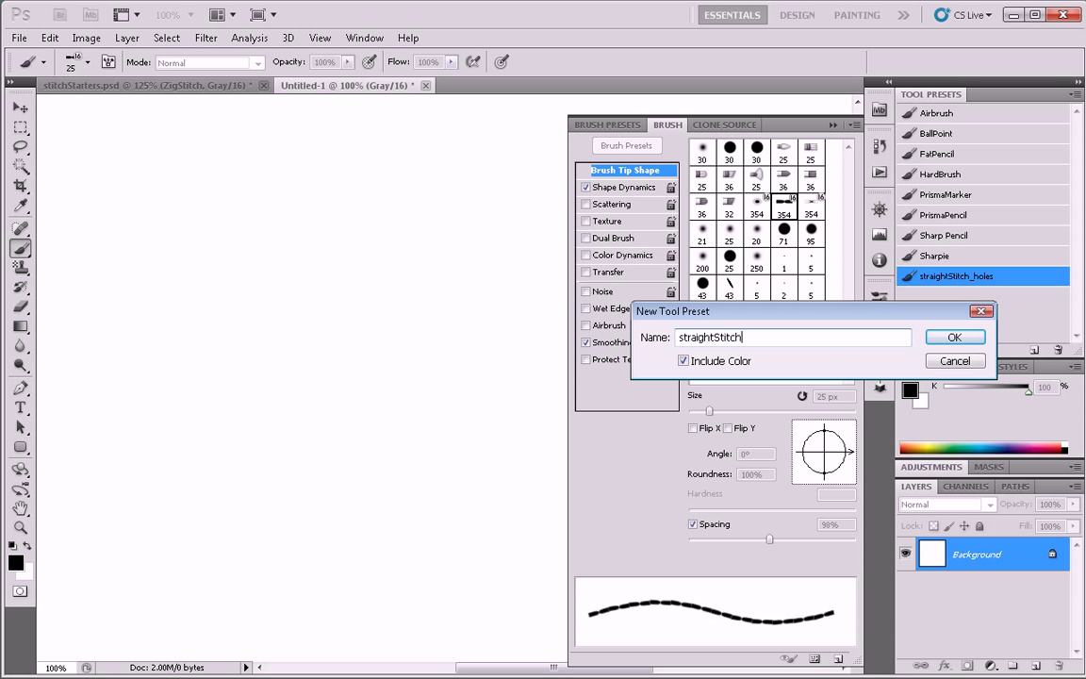
{"action": "type", "text": "_alpha"}
{"action": "key", "text": "Return"}
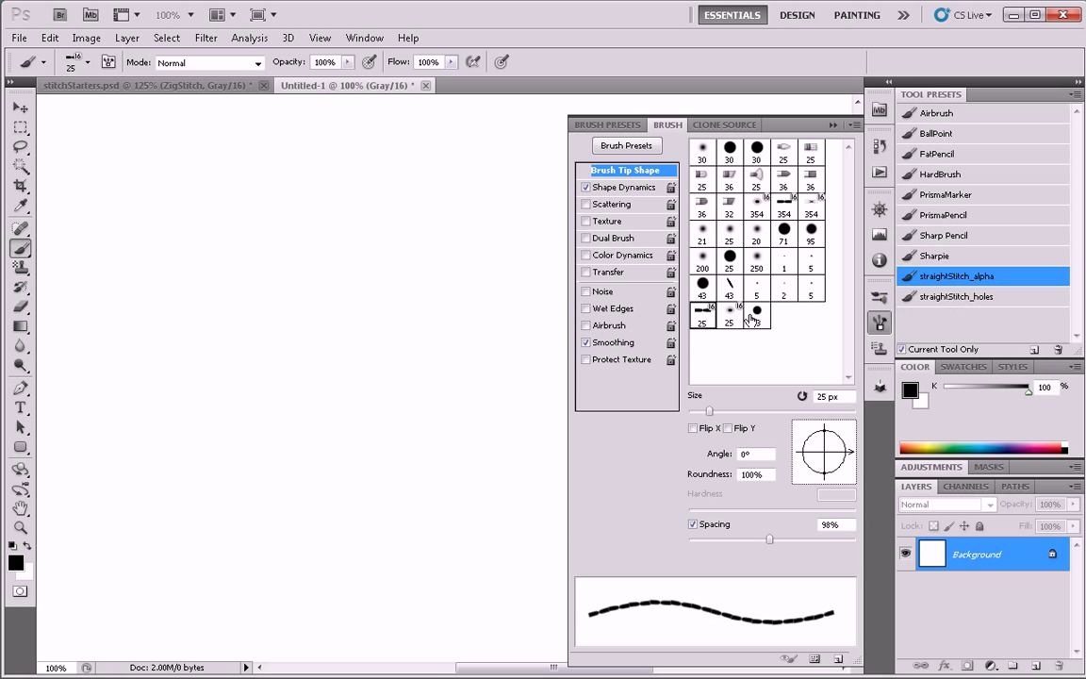
Pick the light stitch brush, set 98% spacing and make stitches follow the stroke direction
{"action": "left_click", "coordinate": [879, 297]}
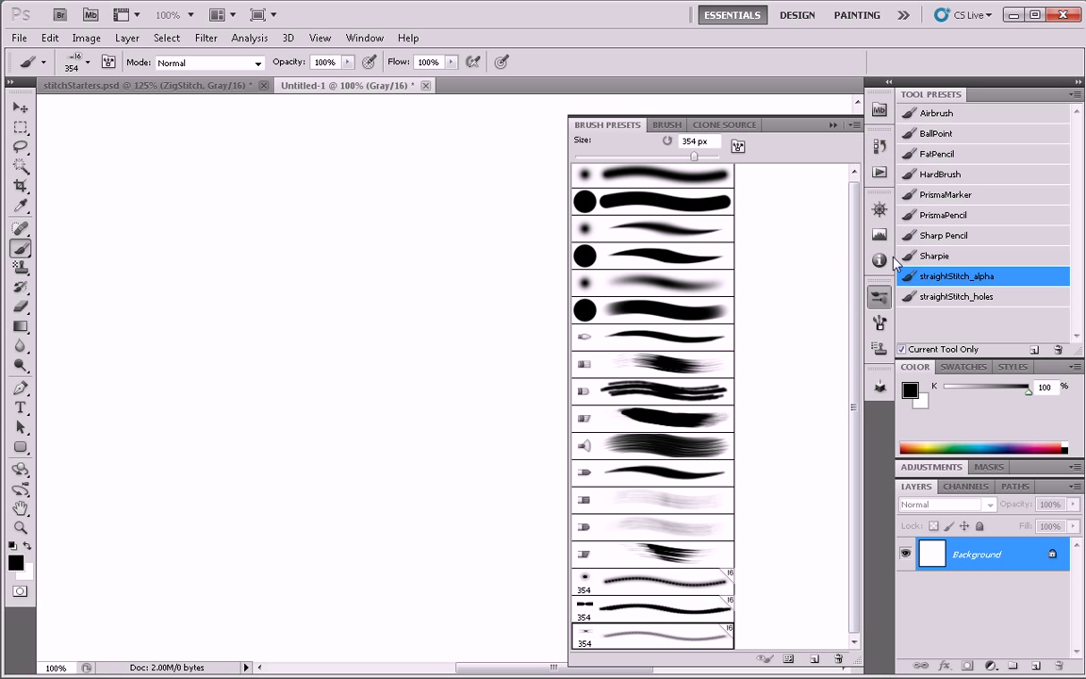
{"action": "left_click", "coordinate": [878, 320]}
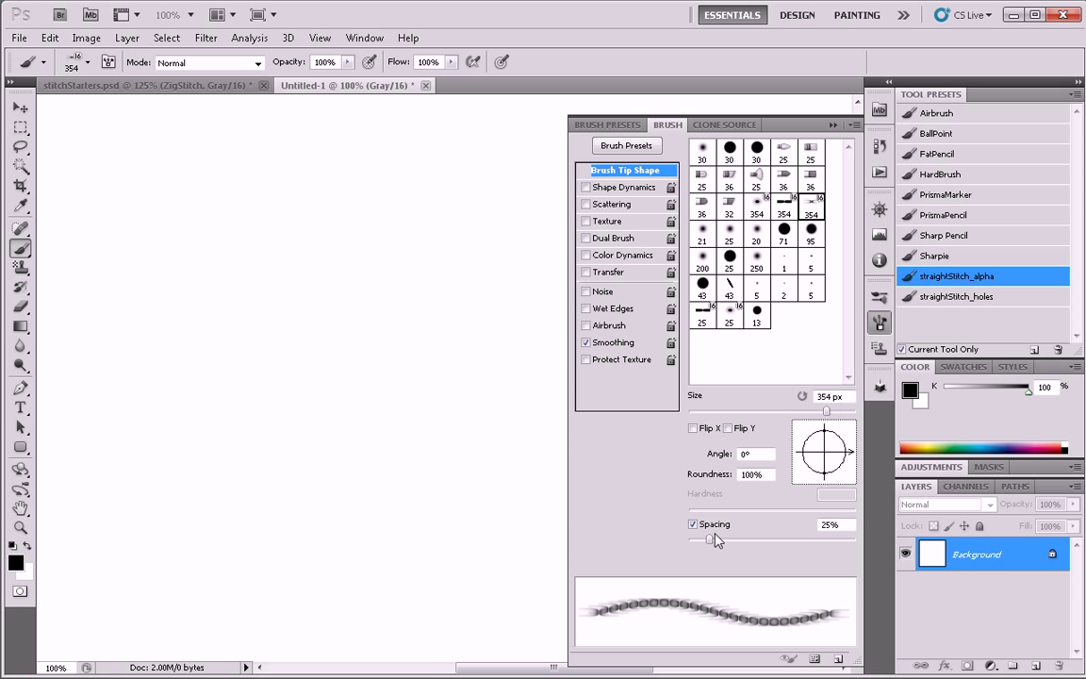
{"action": "double_click", "coordinate": [834, 524]}
{"action": "type", "text": "98"}
{"action": "key", "text": "Return"}
{"action": "left_click", "coordinate": [645, 191]}
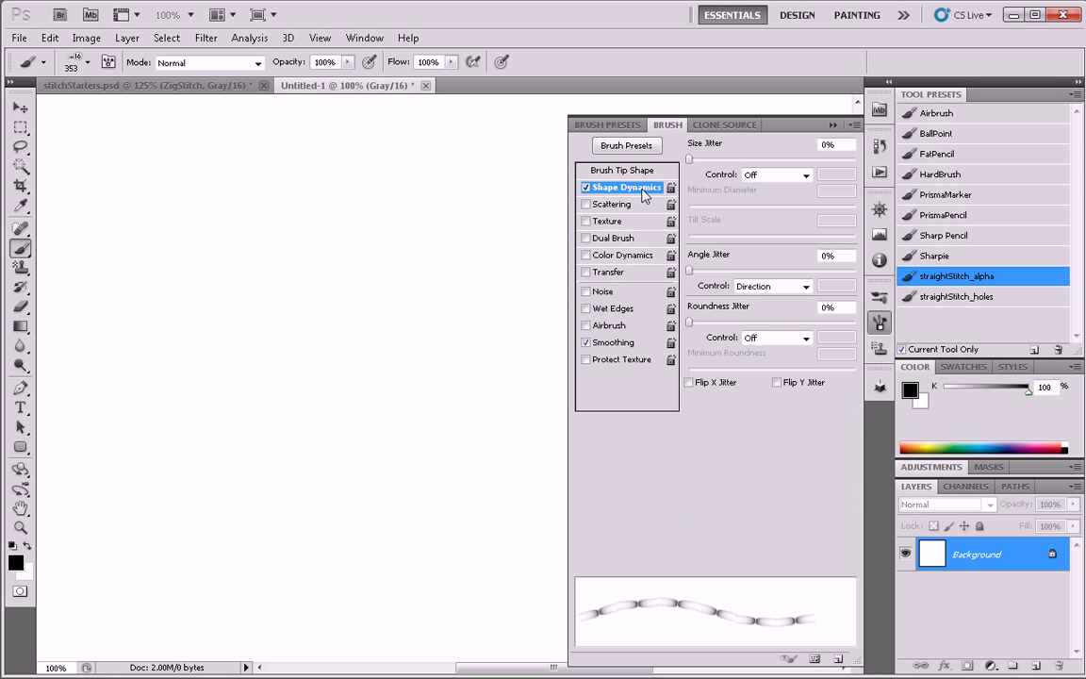
{"action": "left_click_drag", "start_coordinate": [74, 240], "coordinate": [302, 341]}
{"action": "key", "text": "ctrl+z"}
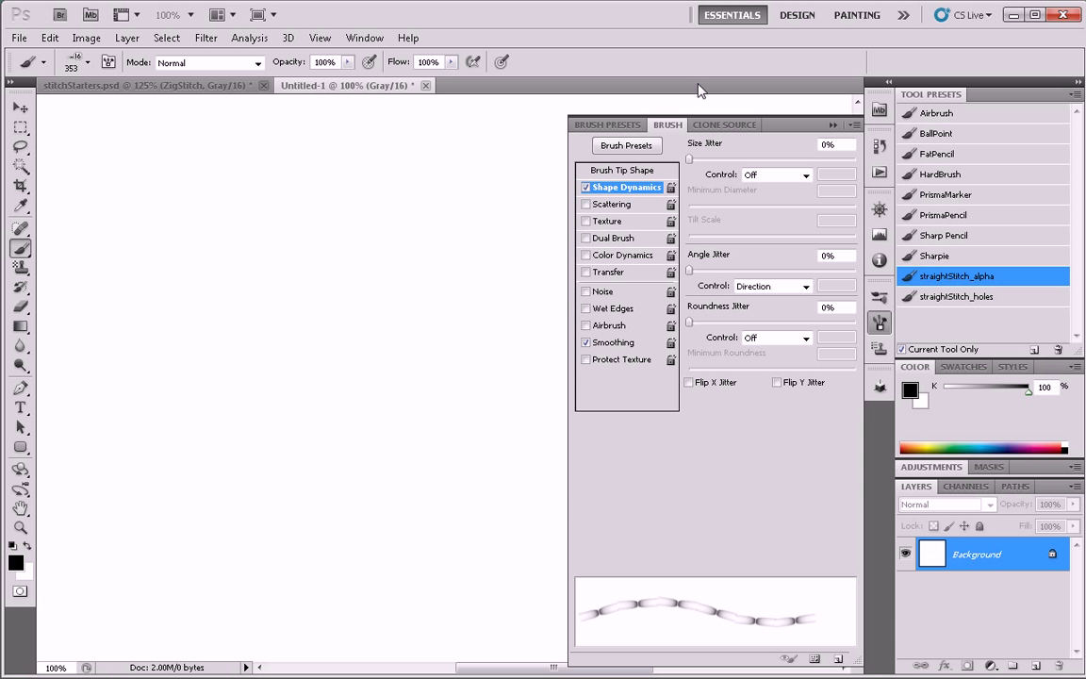
Set the brush size to 25 px and check it with a test stroke
{"action": "left_click", "coordinate": [615, 170]}
{"action": "left_click", "coordinate": [828, 396]}
{"action": "type", "text": "25"}
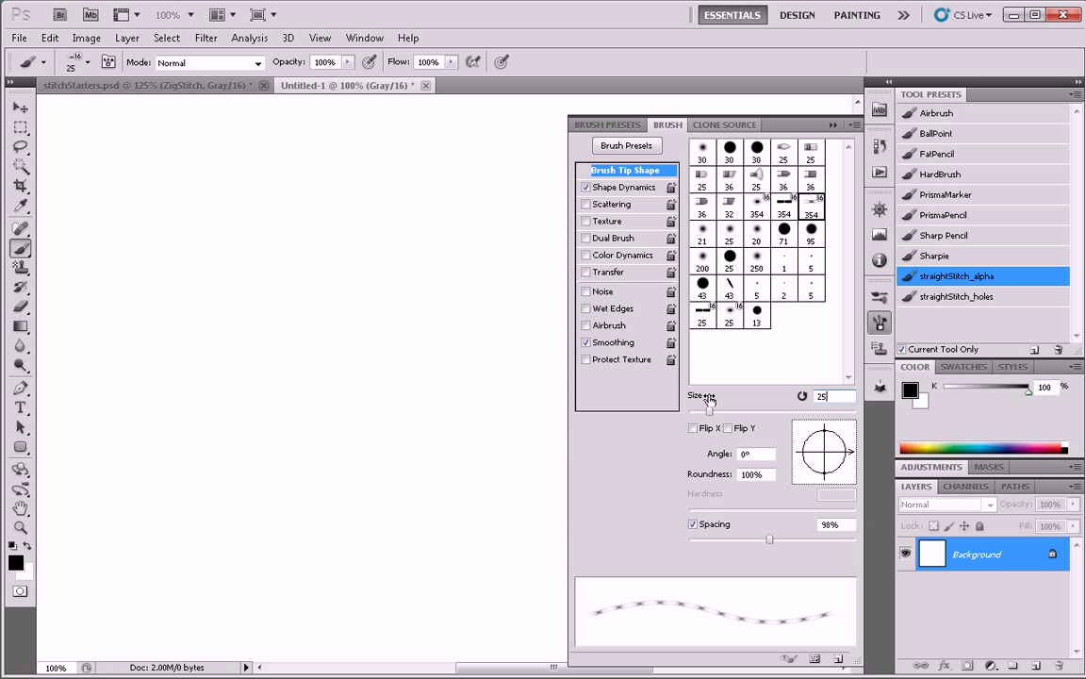
{"action": "key", "text": "Tab"}
{"action": "mouse_move", "coordinate": [68, 250]}
{"action": "left_mouse_down"}
{"action": "mouse_move", "coordinate": [284, 332]}
{"action": "mouse_move", "coordinate": [486, 224]}
{"action": "mouse_move", "coordinate": [55, 601]}
{"action": "left_mouse_up"}
{"action": "key", "text": "ctrl+z"}
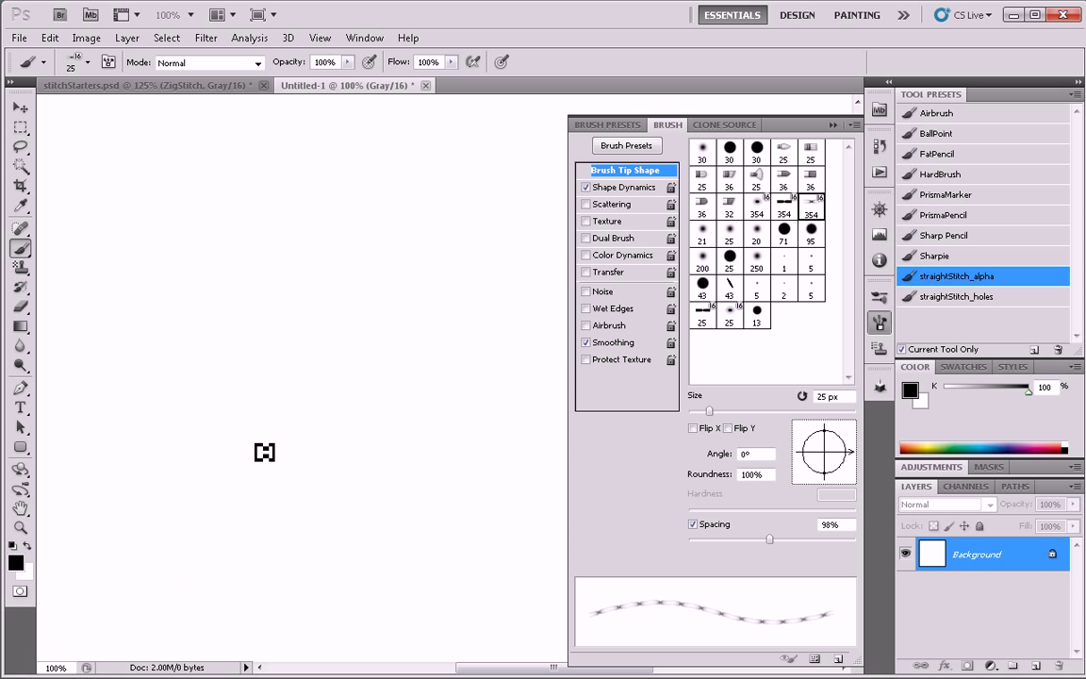
Save the brush as the tool preset straightStitch_stitches
{"action": "left_click", "coordinate": [1034, 349]}
{"action": "type", "text": "straightStitch_stitc"}
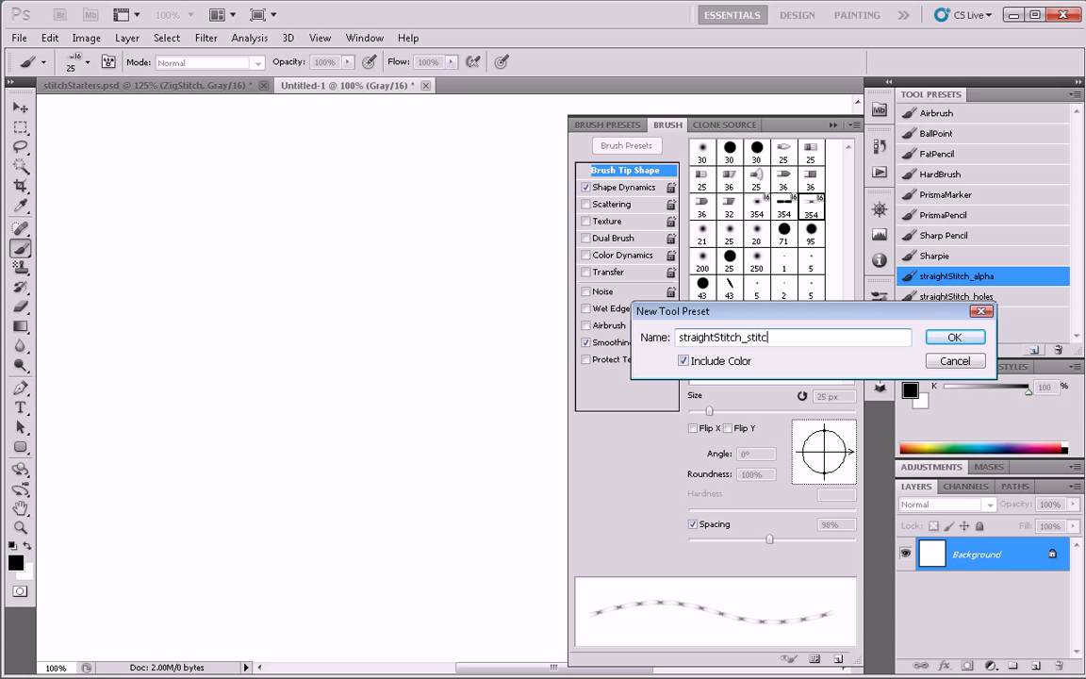
{"action": "type", "text": "hes"}
{"action": "key", "text": "Return"}
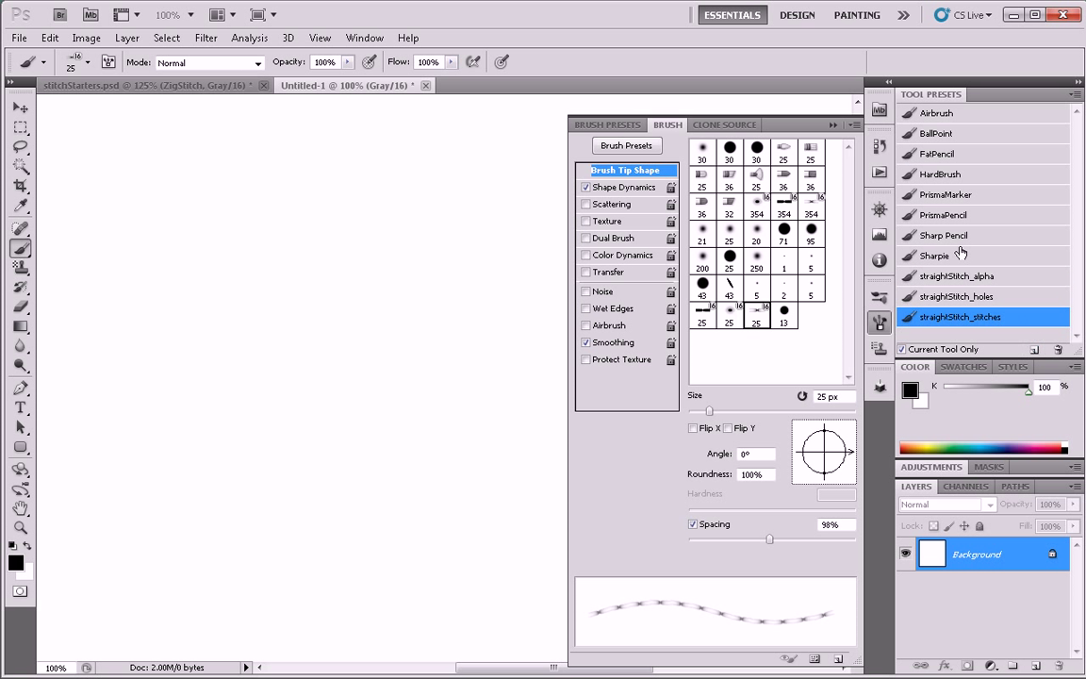
{"action": "left_click", "coordinate": [880, 325]}
{"action": "left_click", "coordinate": [957, 276]}
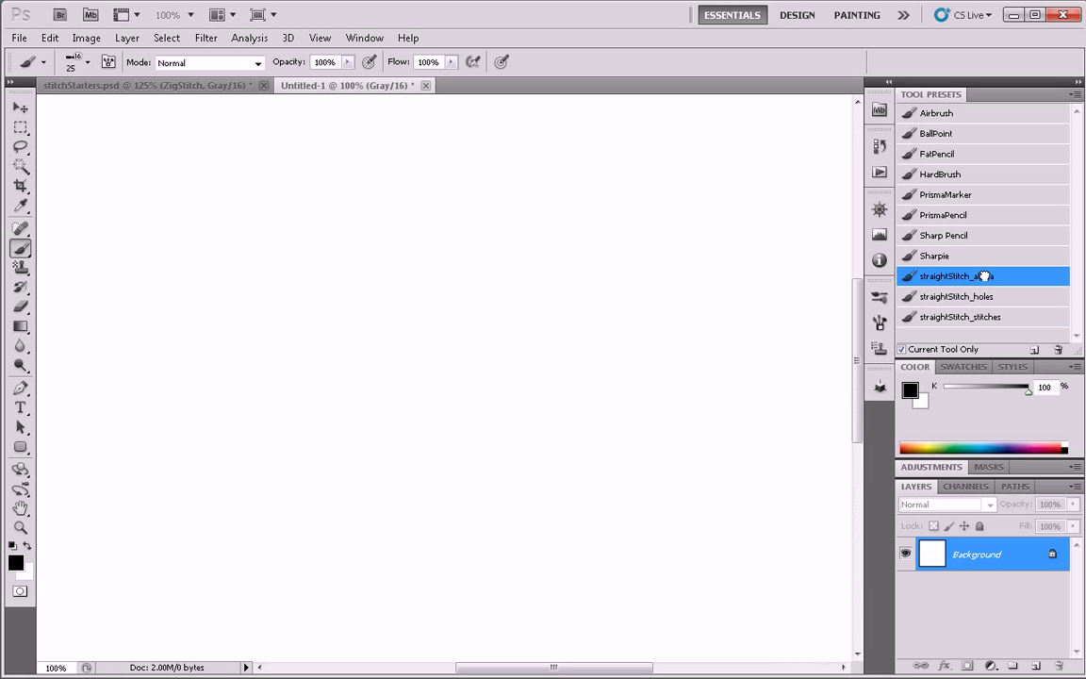
{"action": "left_click_drag", "start_coordinate": [796, 243], "coordinate": [134, 536]}
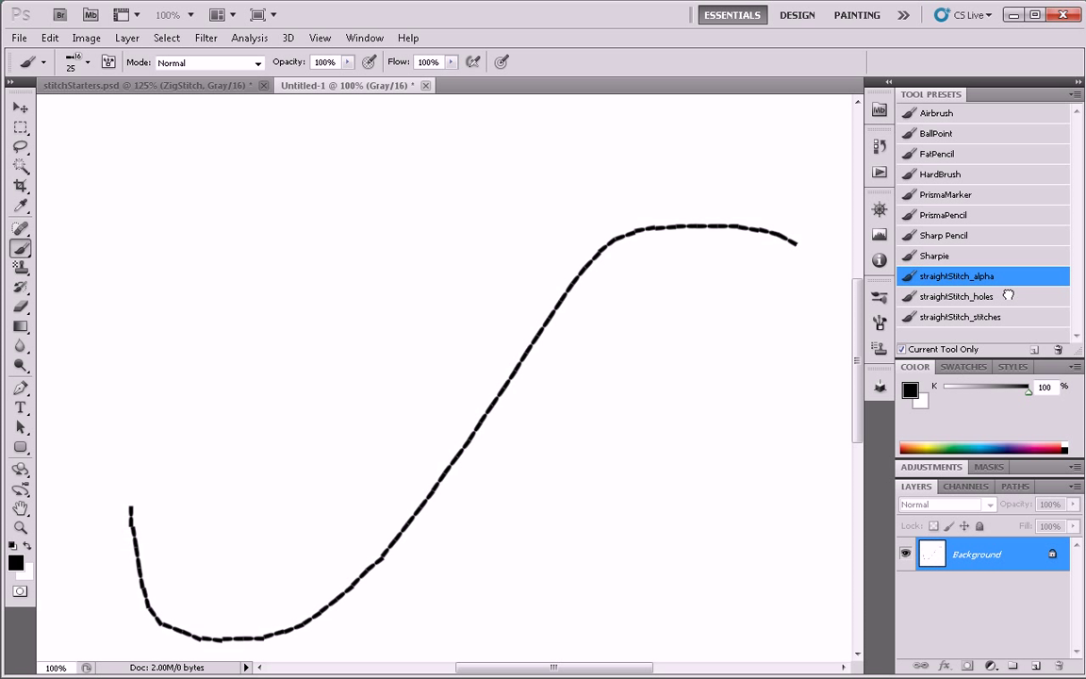
{"action": "left_click", "coordinate": [954, 296]}
{"action": "mouse_move", "coordinate": [820, 287]}
{"action": "left_mouse_down"}
{"action": "mouse_move", "coordinate": [636, 309]}
{"action": "mouse_move", "coordinate": [306, 380]}
{"action": "left_mouse_up"}
{"action": "left_click", "coordinate": [957, 317]}
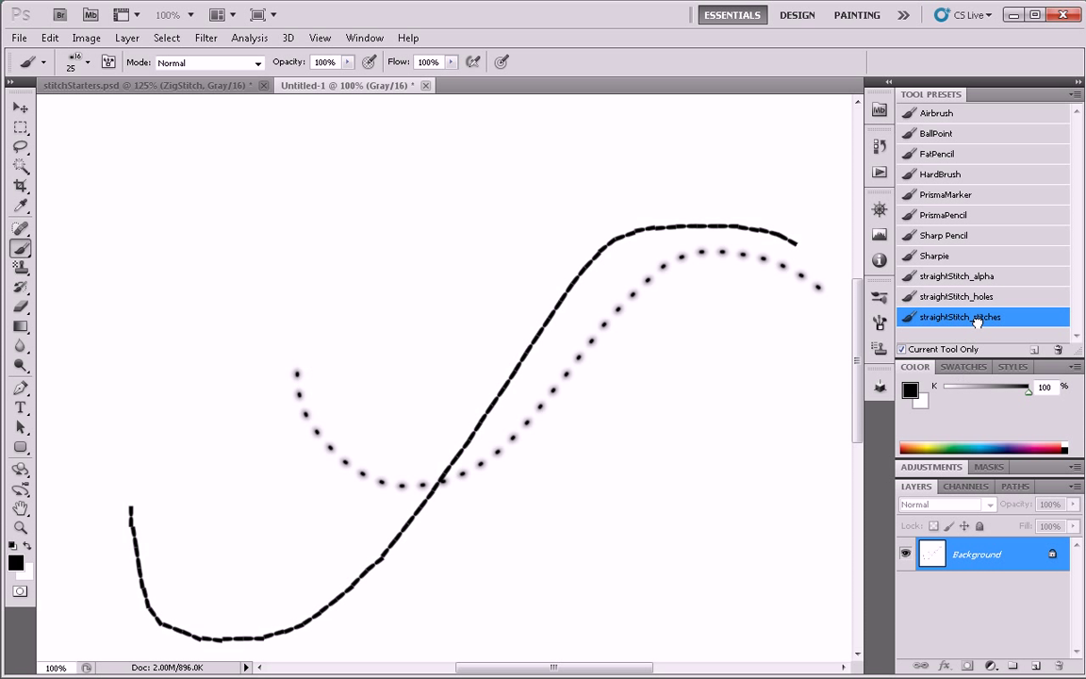
{"action": "mouse_move", "coordinate": [771, 388]}
{"action": "left_mouse_down"}
{"action": "mouse_move", "coordinate": [609, 446]}
{"action": "mouse_move", "coordinate": [251, 479]}
{"action": "left_mouse_up"}
{"action": "key", "text": "ctrl+alt+z"}
{"action": "key", "text": "ctrl+alt+z"}
{"action": "key", "text": "ctrl+alt+z"}
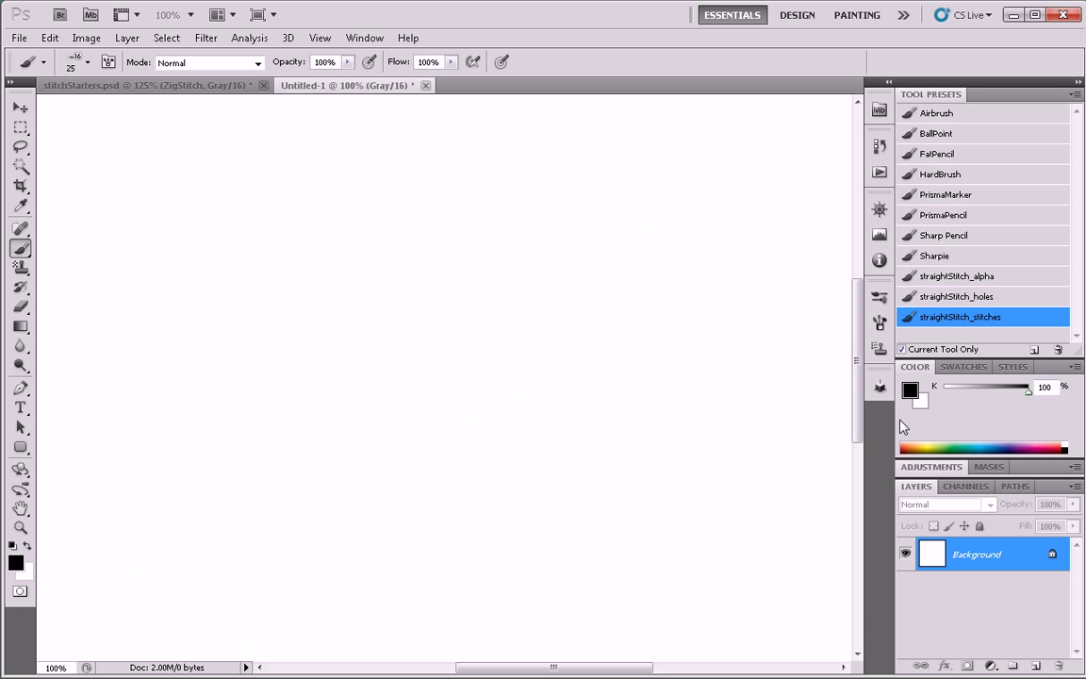
Draw a looping five-anchor work path across the canvas with the Pen tool
{"action": "left_click", "coordinate": [1016, 486]}
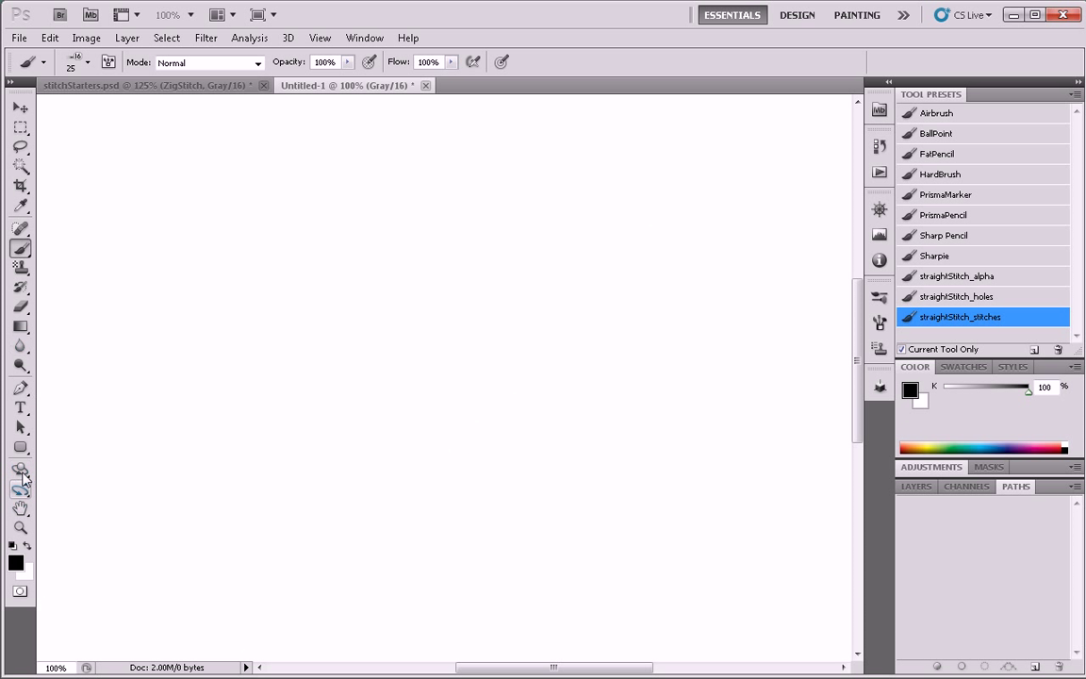
{"action": "left_click", "coordinate": [20, 387]}
{"action": "left_click", "coordinate": [72, 295]}
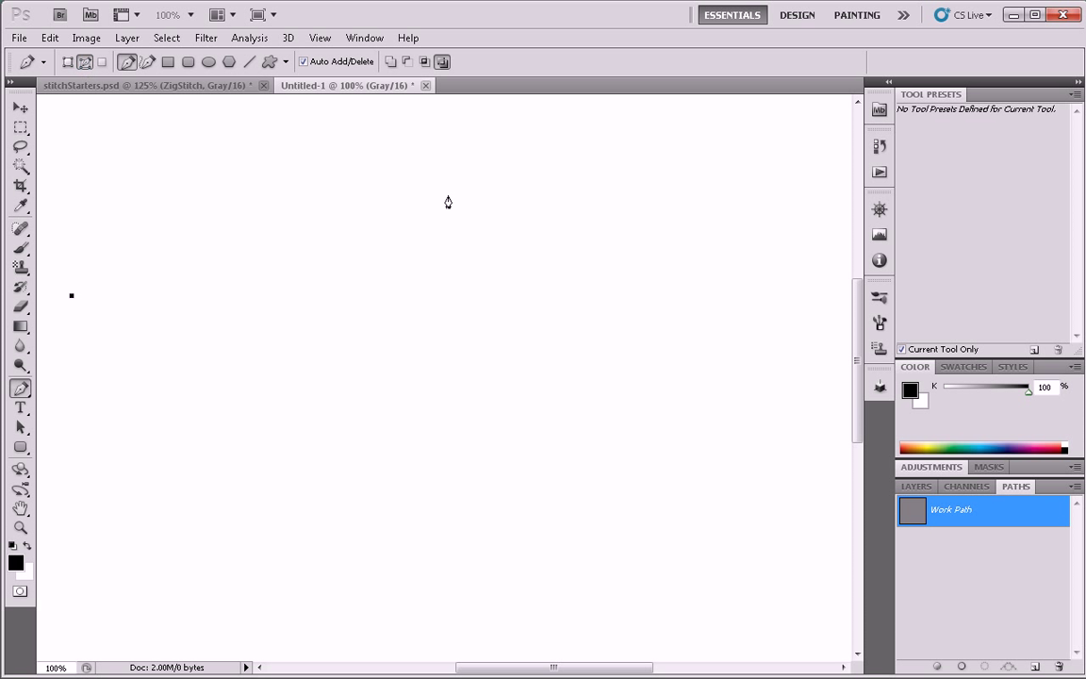
{"action": "left_click_drag", "start_coordinate": [453, 195], "coordinate": [602, 272]}
{"action": "left_click_drag", "start_coordinate": [717, 552], "coordinate": [438, 607]}
{"action": "left_click_drag", "start_coordinate": [304, 444], "coordinate": [158, 506]}
{"action": "left_click", "coordinate": [116, 589]}
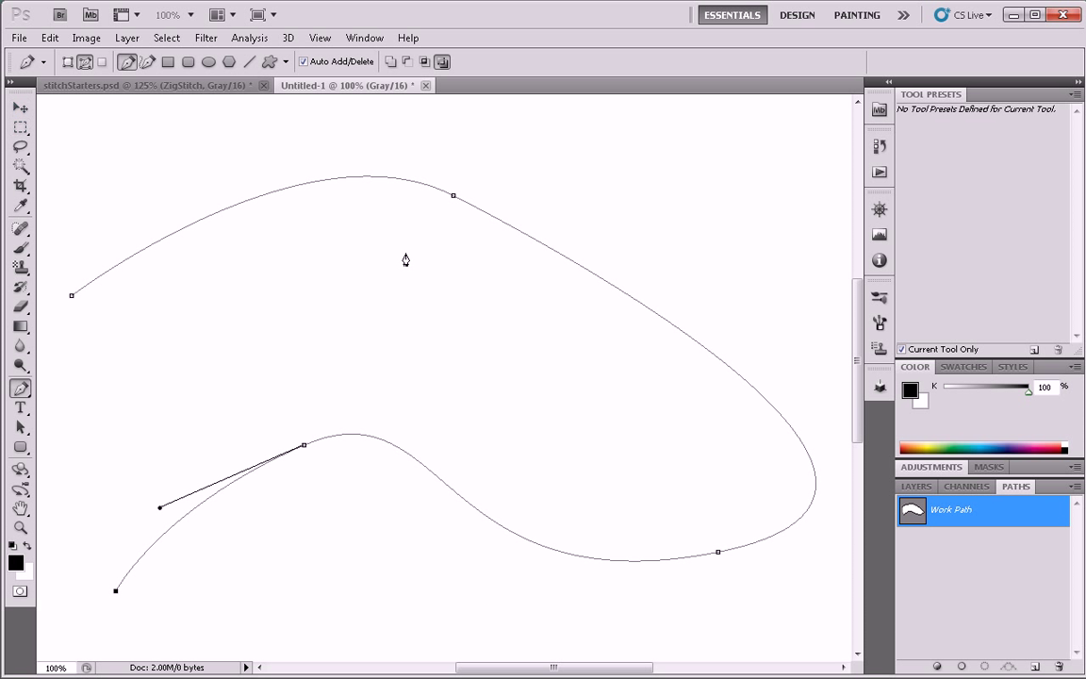
{"action": "key", "text": "a"}
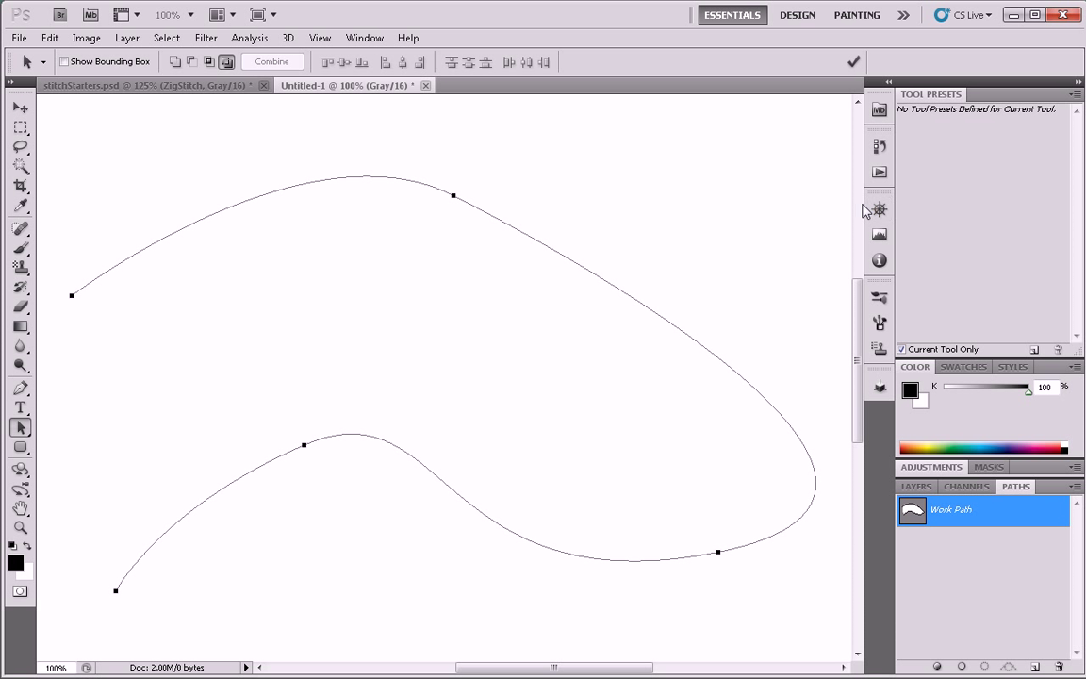
Choose the straightStitch_alpha brush preset and add an empty Layer 1
{"action": "key", "text": "b"}
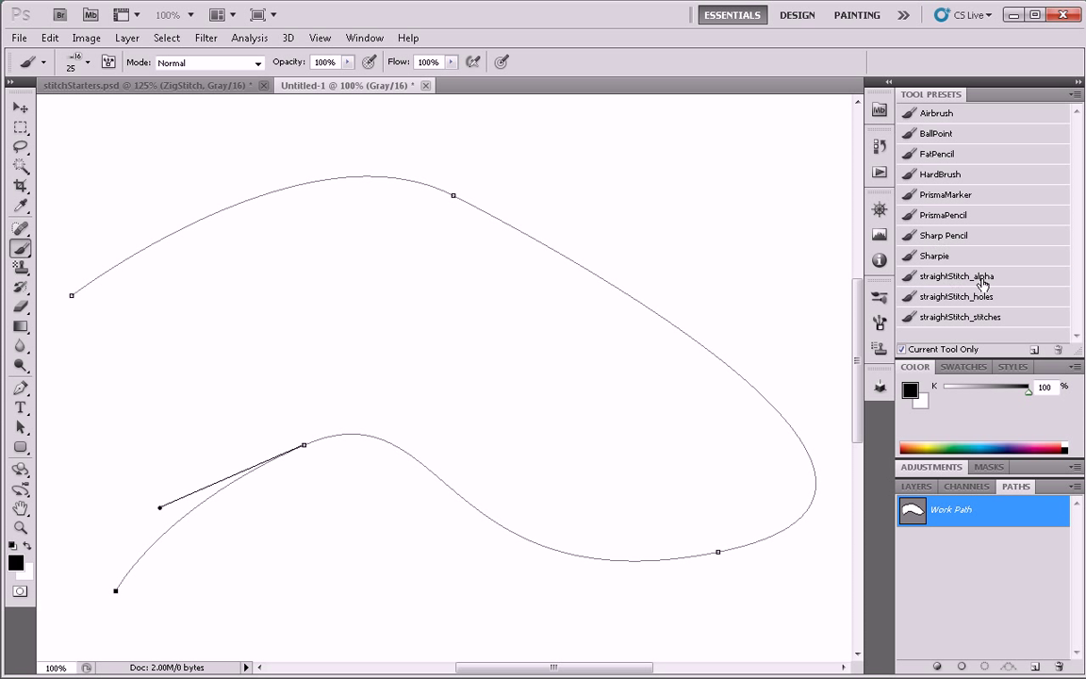
{"action": "left_click", "coordinate": [921, 275]}
{"action": "left_click", "coordinate": [915, 485]}
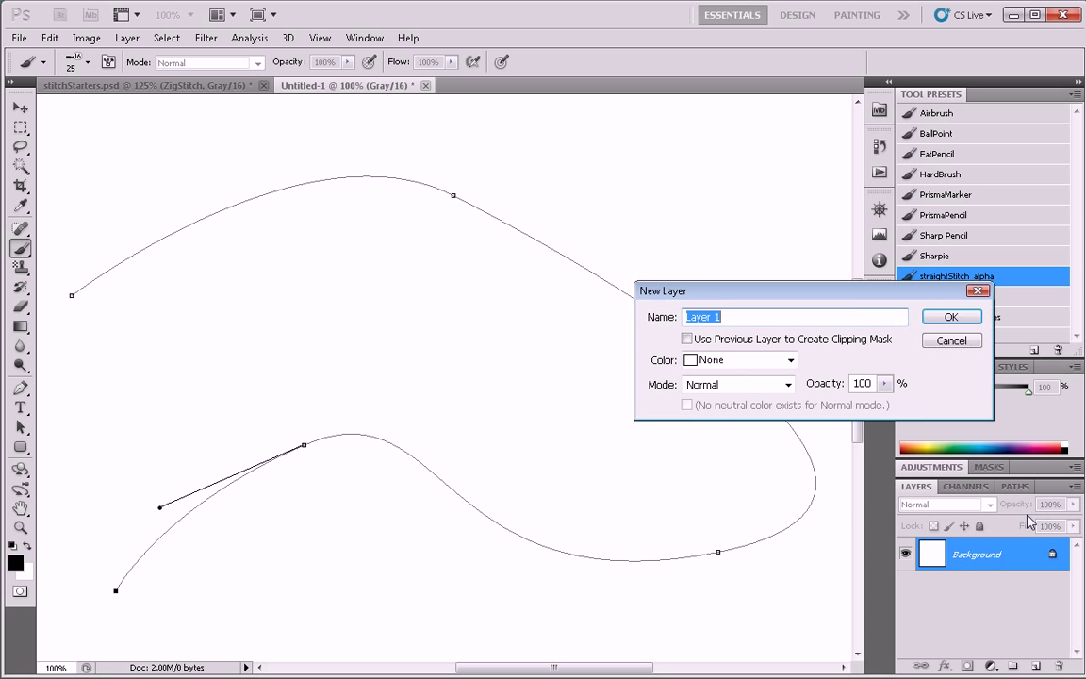
{"action": "key", "text": "Return"}
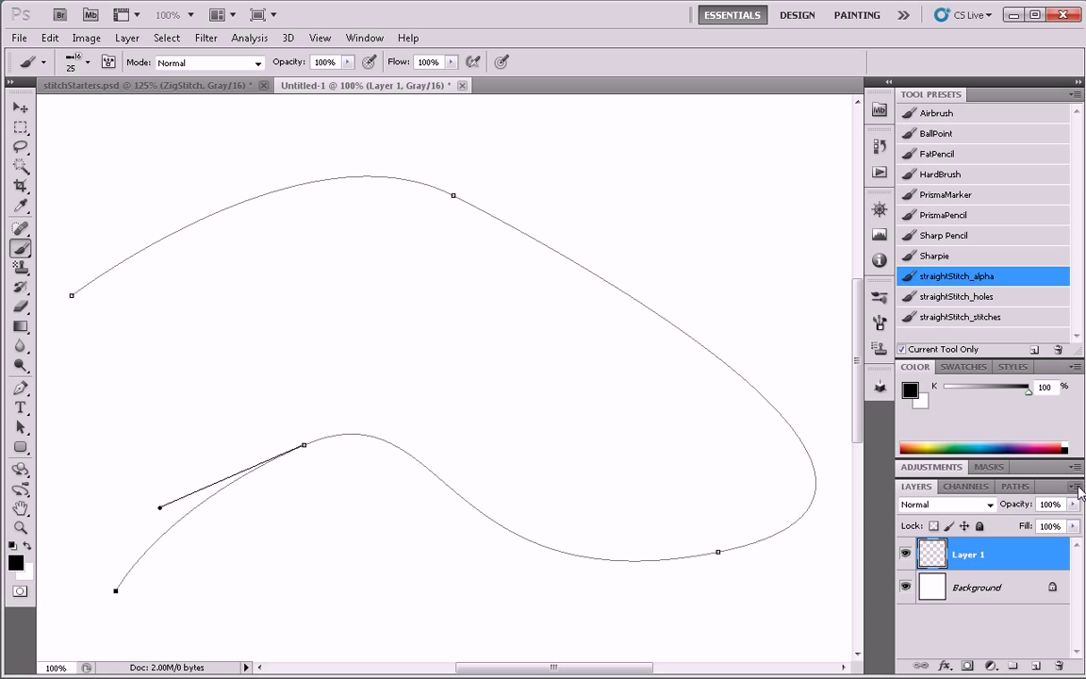
Bring up the Stroke Path dialog for the Work Path
{"action": "left_click", "coordinate": [1029, 492]}
{"action": "left_click", "coordinate": [1076, 485]}
{"action": "left_click", "coordinate": [961, 667], "text": "alt"}
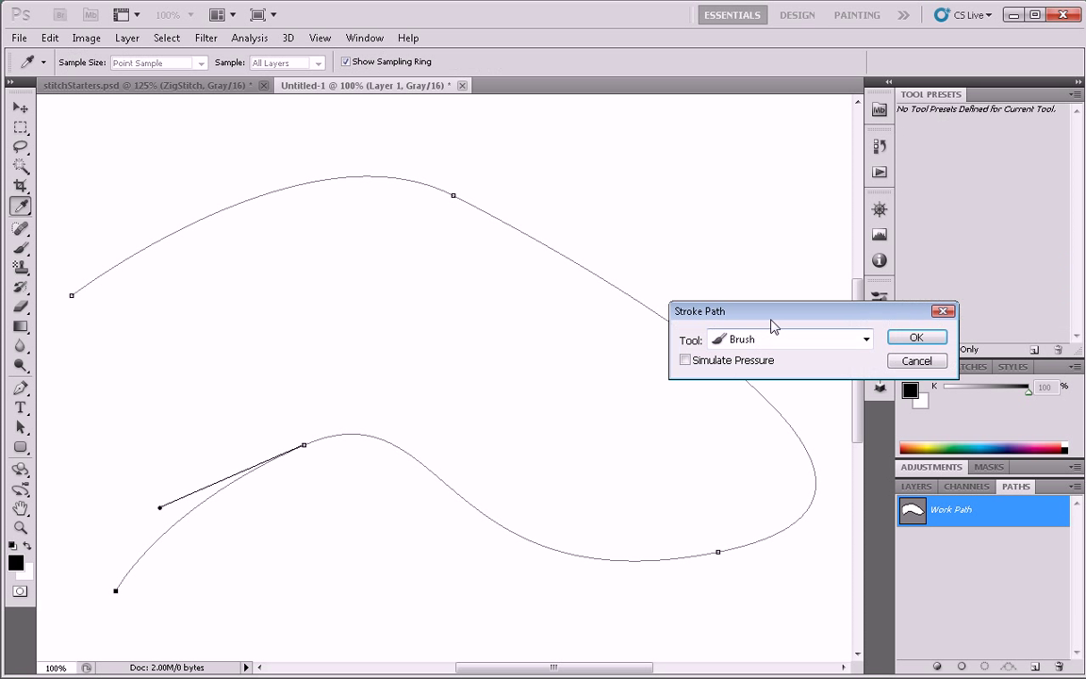
Stroke the path with the alpha brush and add Layer 2 below Layer 1
{"action": "left_click", "coordinate": [919, 339]}
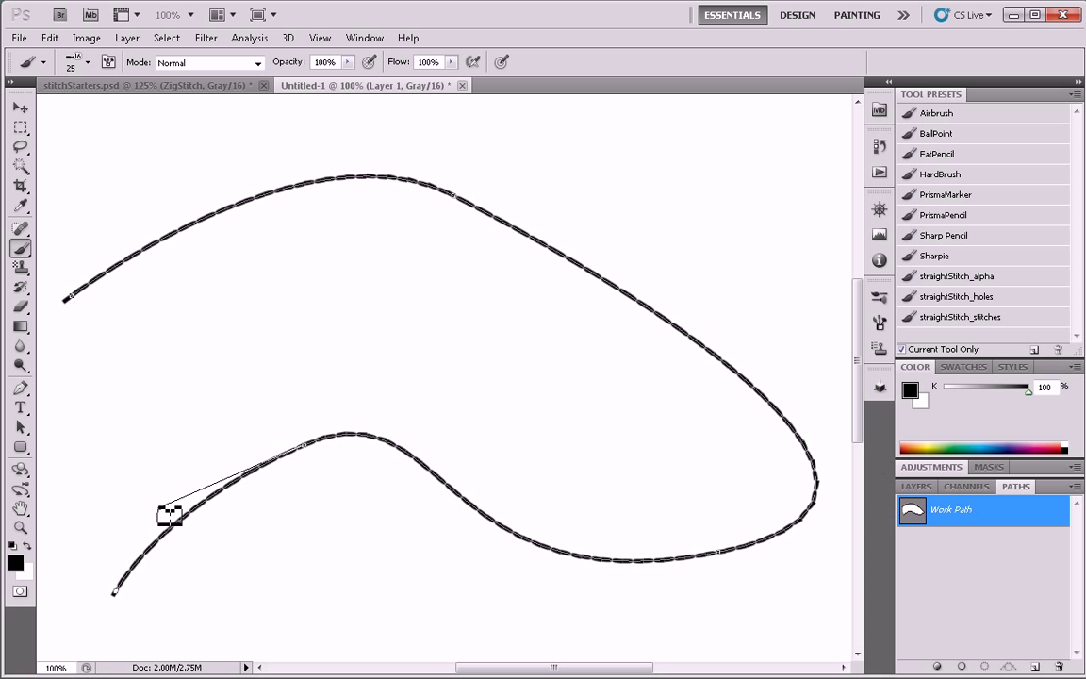
{"action": "left_click", "coordinate": [916, 485]}
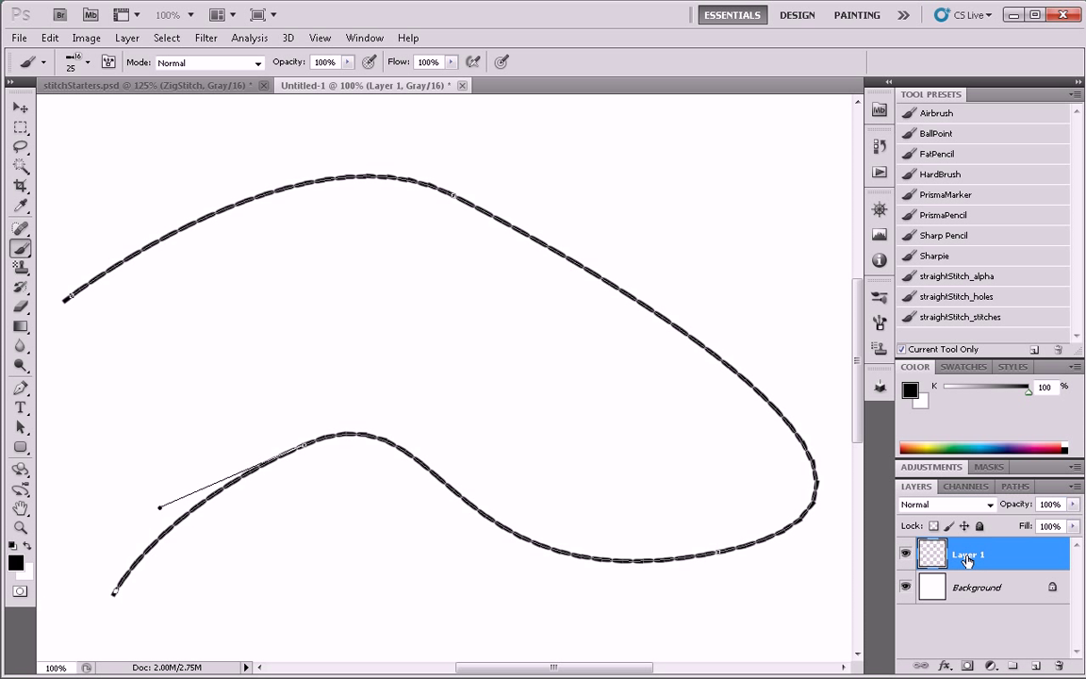
{"action": "left_click", "coordinate": [1037, 668]}
{"action": "left_click_drag", "start_coordinate": [981, 557], "coordinate": [979, 602]}
Rename Layer 1 to 'alpha' and Layer 2 to 'holes'
{"action": "double_click", "coordinate": [974, 554]}
{"action": "type", "text": "alpha"}
{"action": "key", "text": "Return"}
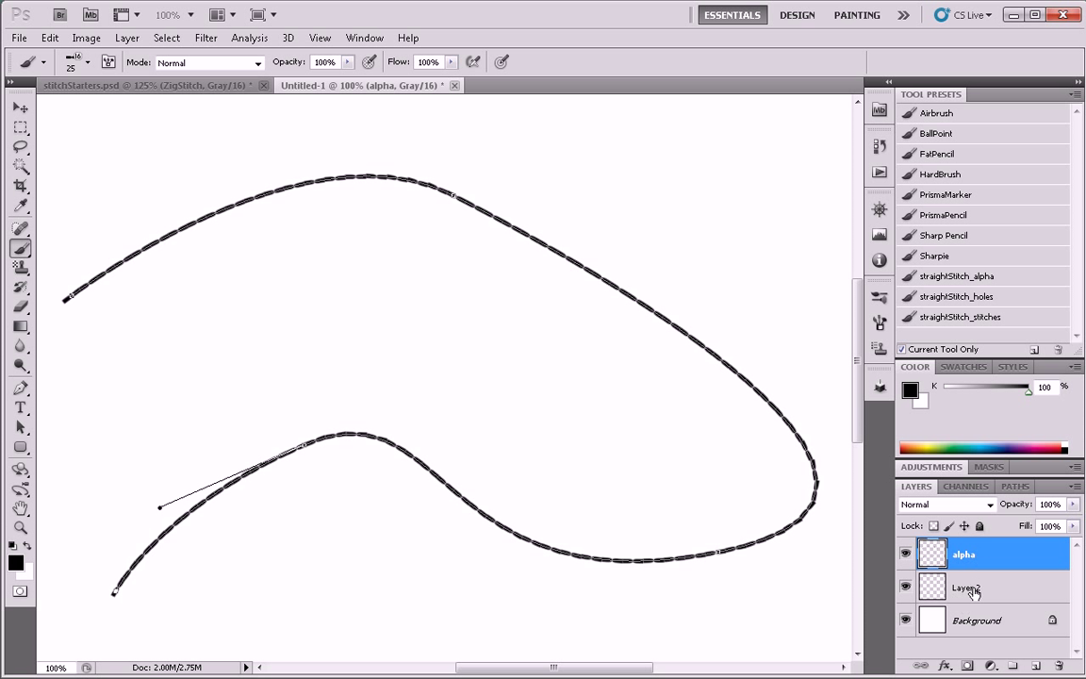
{"action": "double_click", "coordinate": [973, 588]}
{"action": "type", "text": "holes"}
{"action": "key", "text": "Return"}
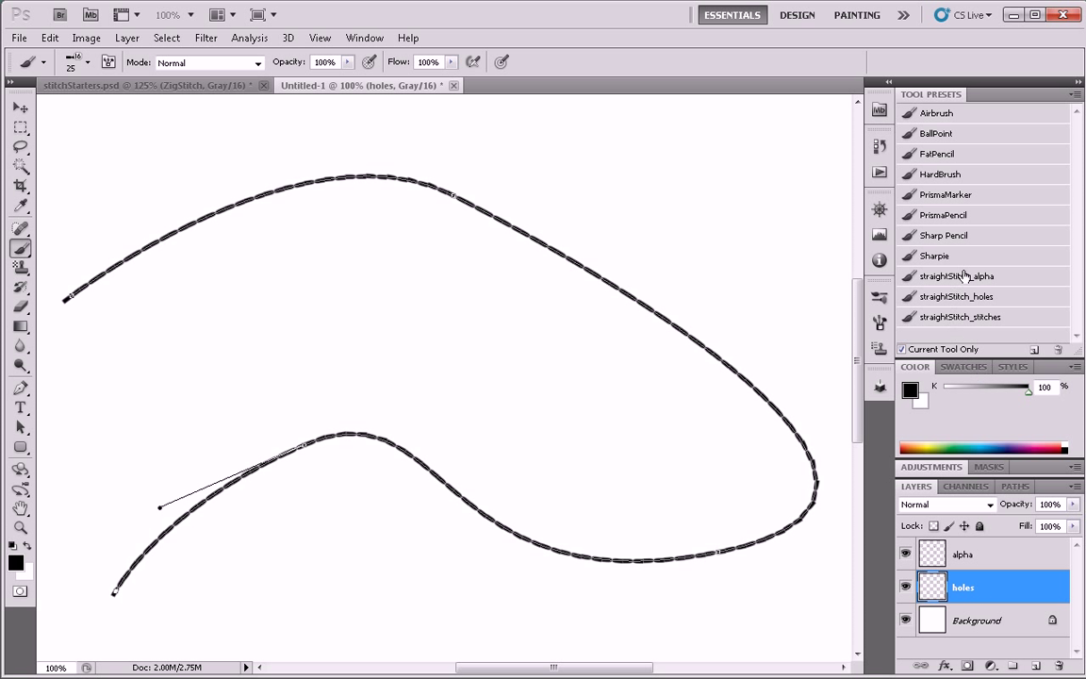
Stroke the Work Path onto holes with the straightStitch_holes preset
{"action": "left_click", "coordinate": [973, 300]}
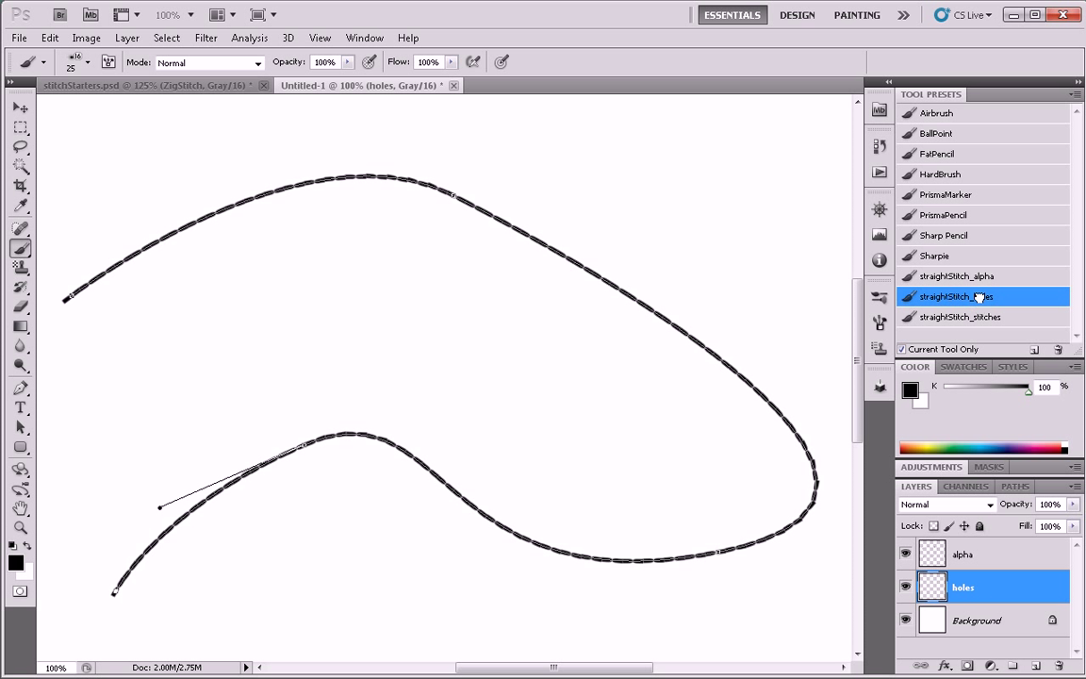
{"action": "left_click", "coordinate": [1015, 487]}
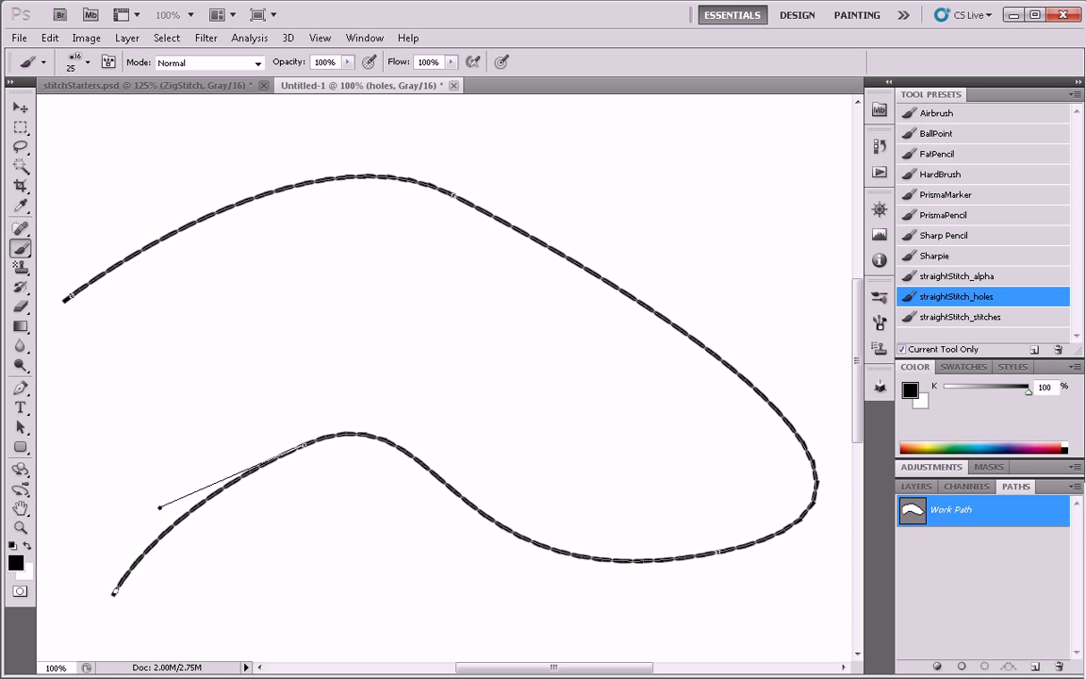
{"action": "left_click", "coordinate": [911, 336]}
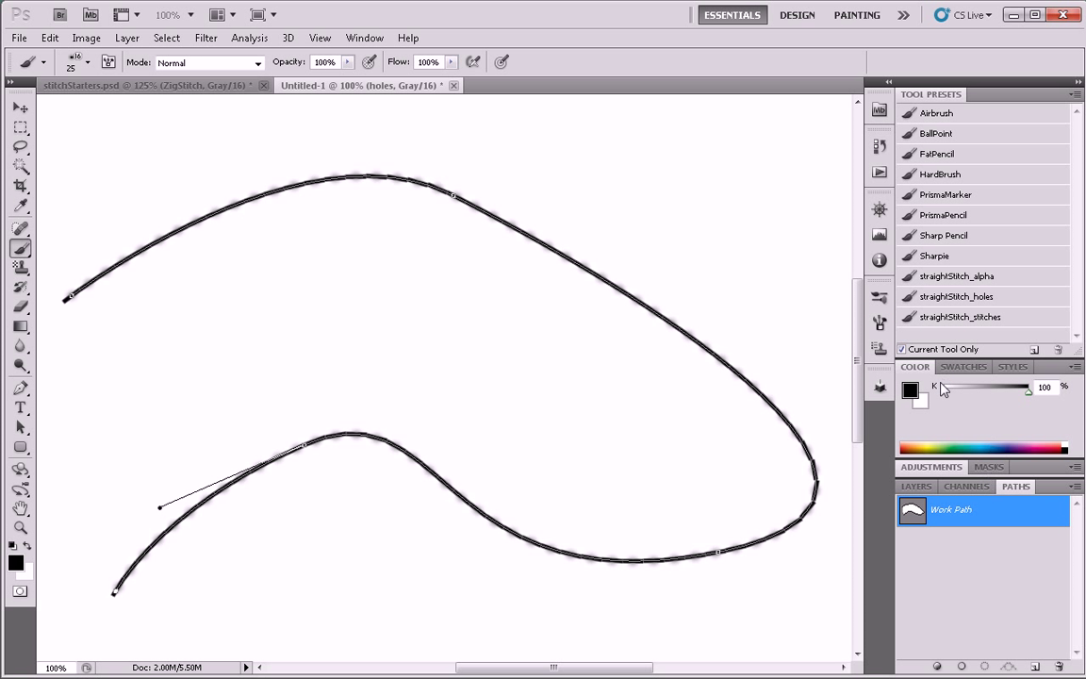
Choose the straightStitch_stitches preset and hide the alpha layer
{"action": "left_click", "coordinate": [995, 296]}
{"action": "left_click", "coordinate": [994, 317]}
{"action": "left_click", "coordinate": [916, 486]}
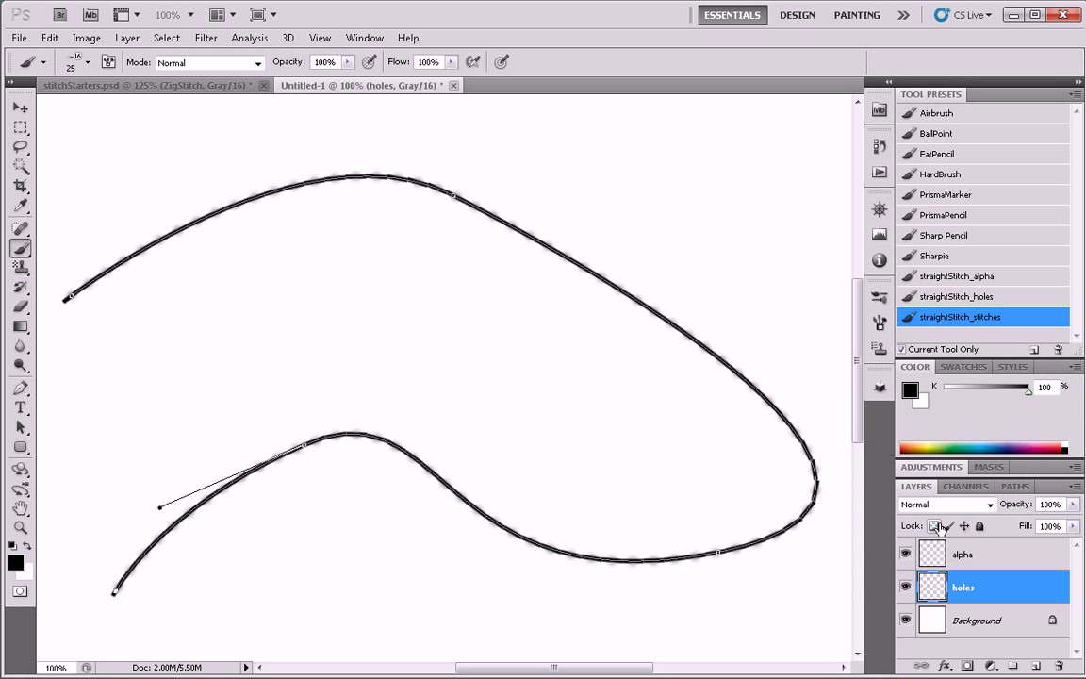
{"action": "left_click", "coordinate": [906, 555]}
Add a new layer above holes named 'stitches'
{"action": "left_click", "coordinate": [1033, 666]}
{"action": "double_click", "coordinate": [969, 591]}
{"action": "type", "text": "stitches"}
{"action": "key", "text": "Return"}
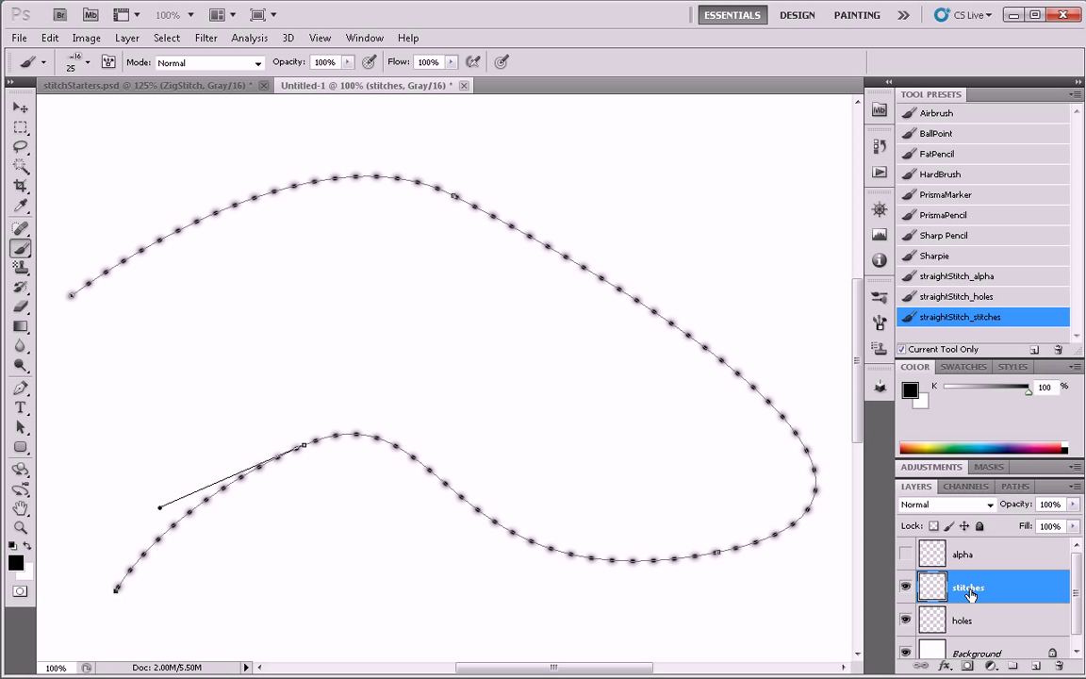
Stroke the Work Path with the stitches brush, then deselect the path
{"action": "left_click", "coordinate": [1016, 487]}
{"action": "left_click", "coordinate": [960, 666], "text": "alt"}
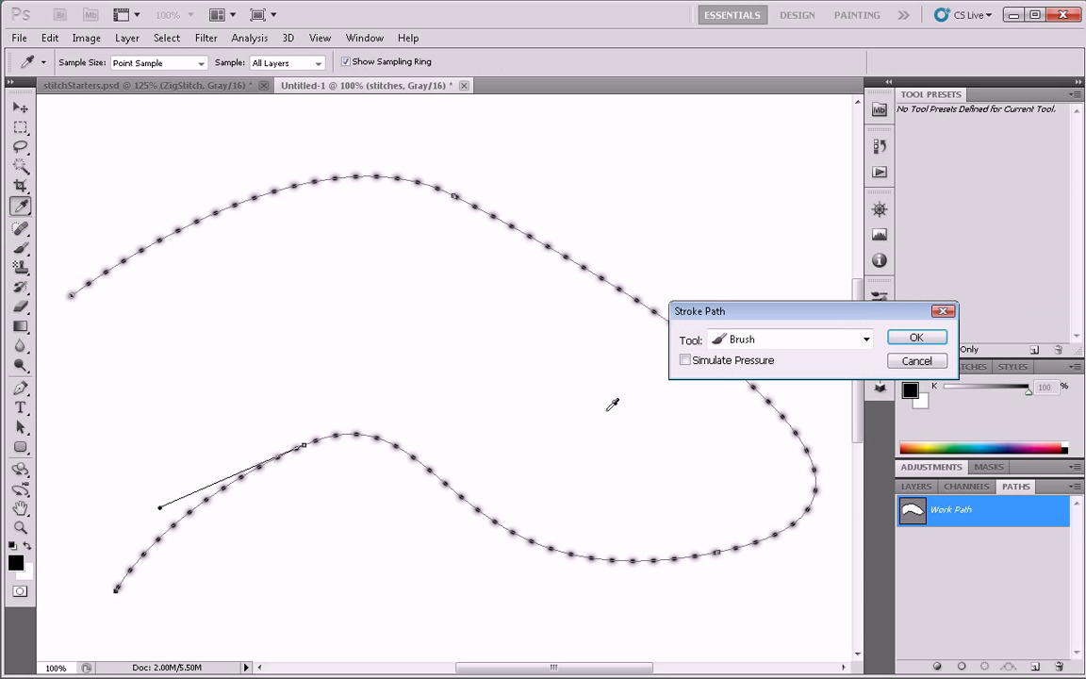
{"action": "left_click", "coordinate": [916, 339]}
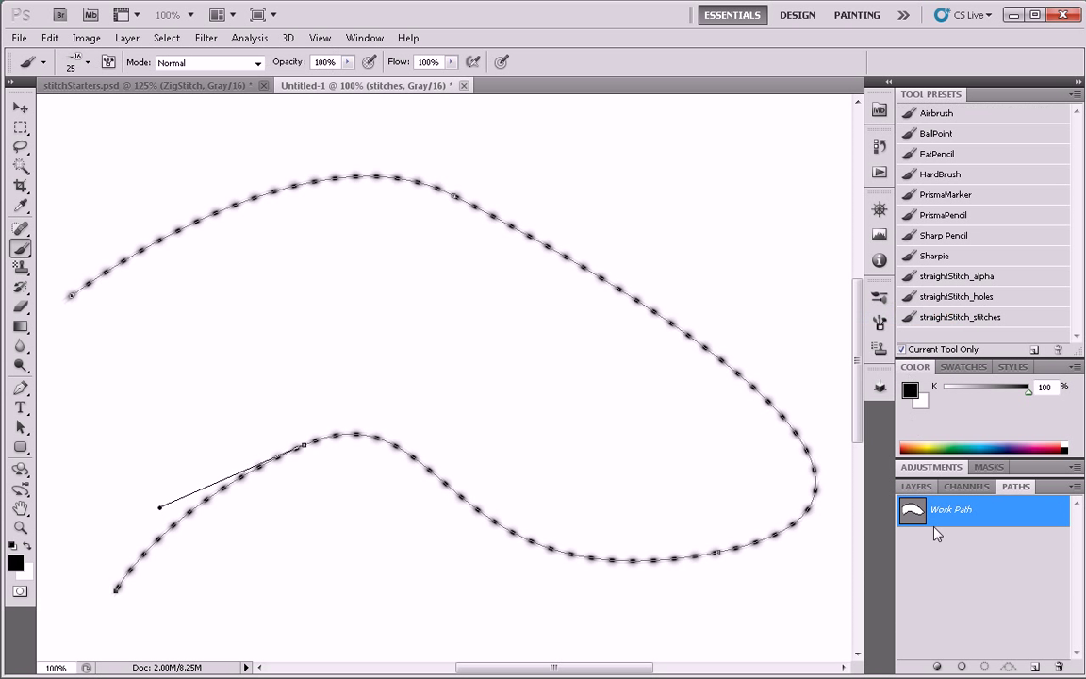
{"action": "left_click", "coordinate": [955, 545]}
{"action": "left_click", "coordinate": [917, 486]}
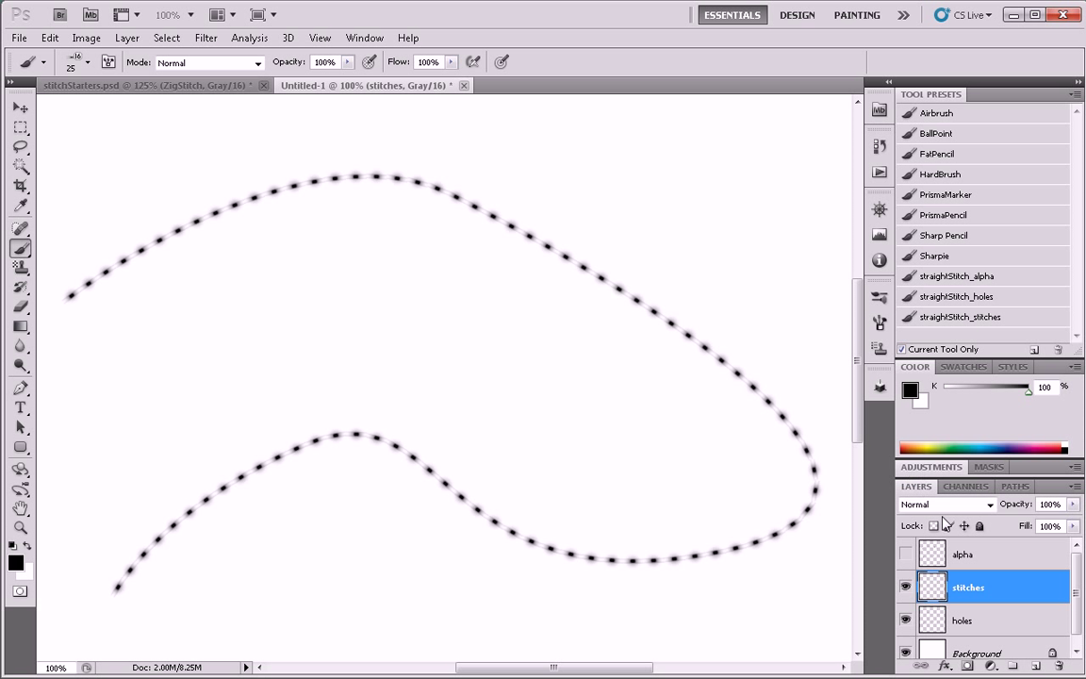
Load the alpha selection, move alpha below stitches and make it visible again
{"action": "left_click", "coordinate": [941, 563], "text": "ctrl"}
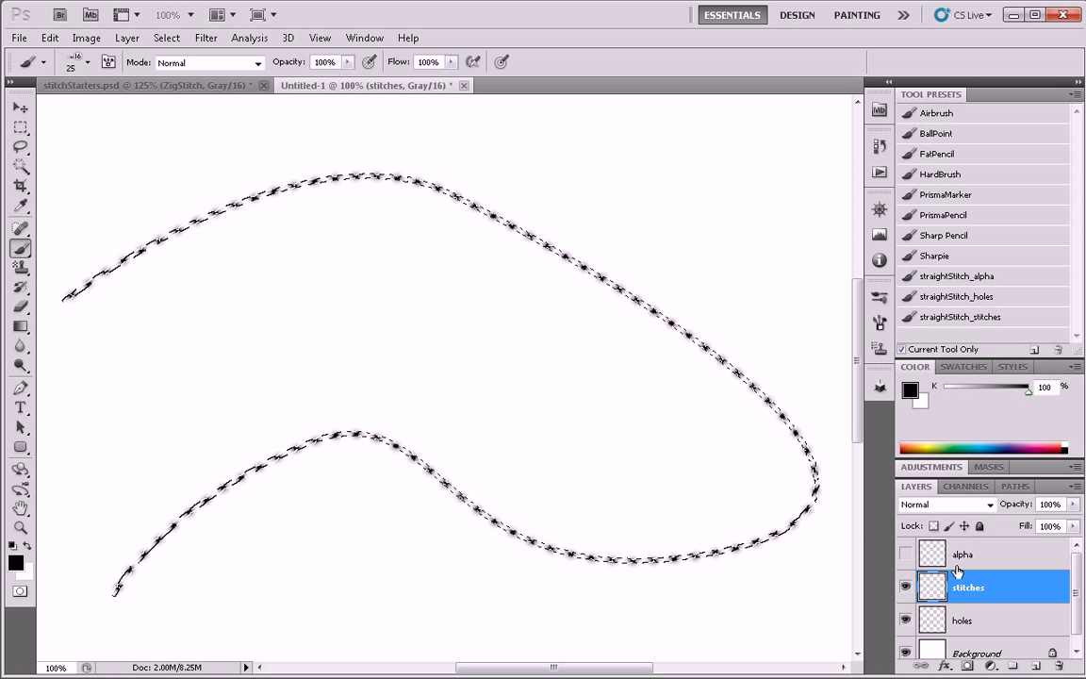
{"action": "scroll", "coordinate": [528, 523], "scroll_direction": "up", "scroll_amount": 1}
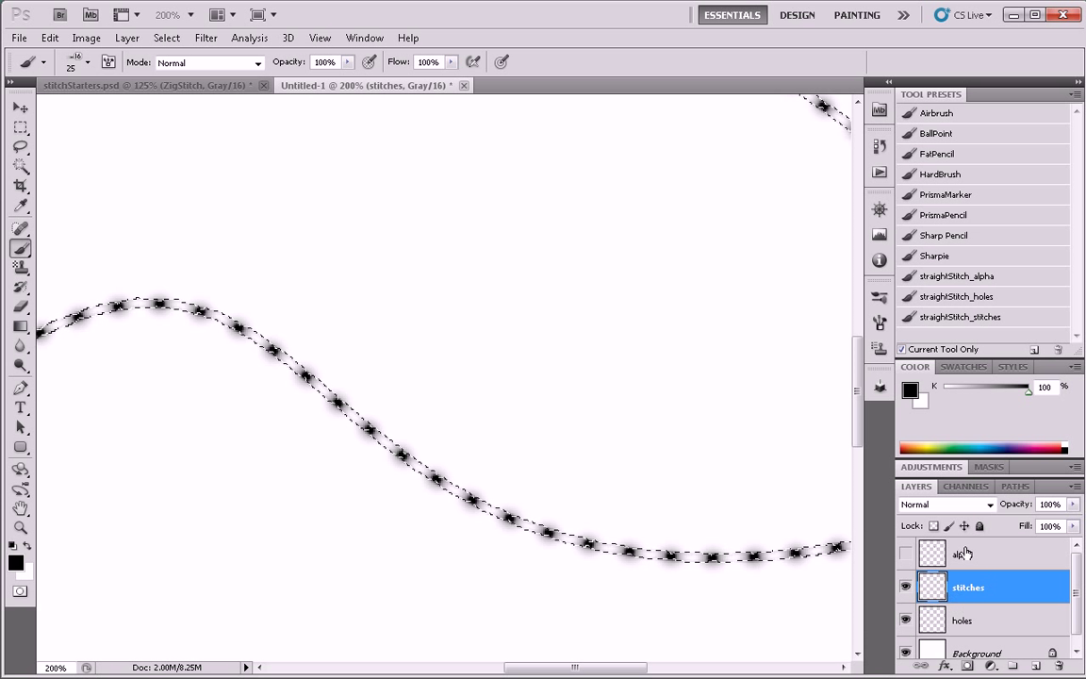
{"action": "left_click_drag", "start_coordinate": [961, 554], "coordinate": [919, 594]}
{"action": "left_click", "coordinate": [905, 586]}
{"action": "left_click_drag", "start_coordinate": [1055, 637], "coordinate": [962, 618]}
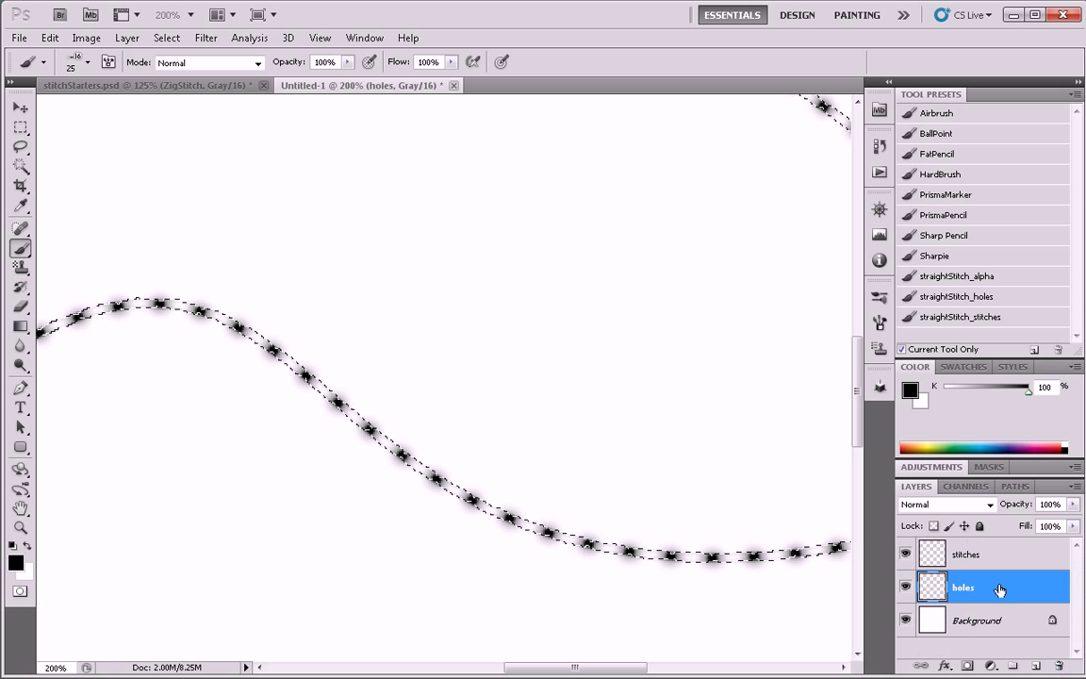
{"action": "key", "text": "ctrl+z"}
Duplicate alpha, move the copy to the top of the stack and hide it
{"action": "key", "text": "ctrl+j"}
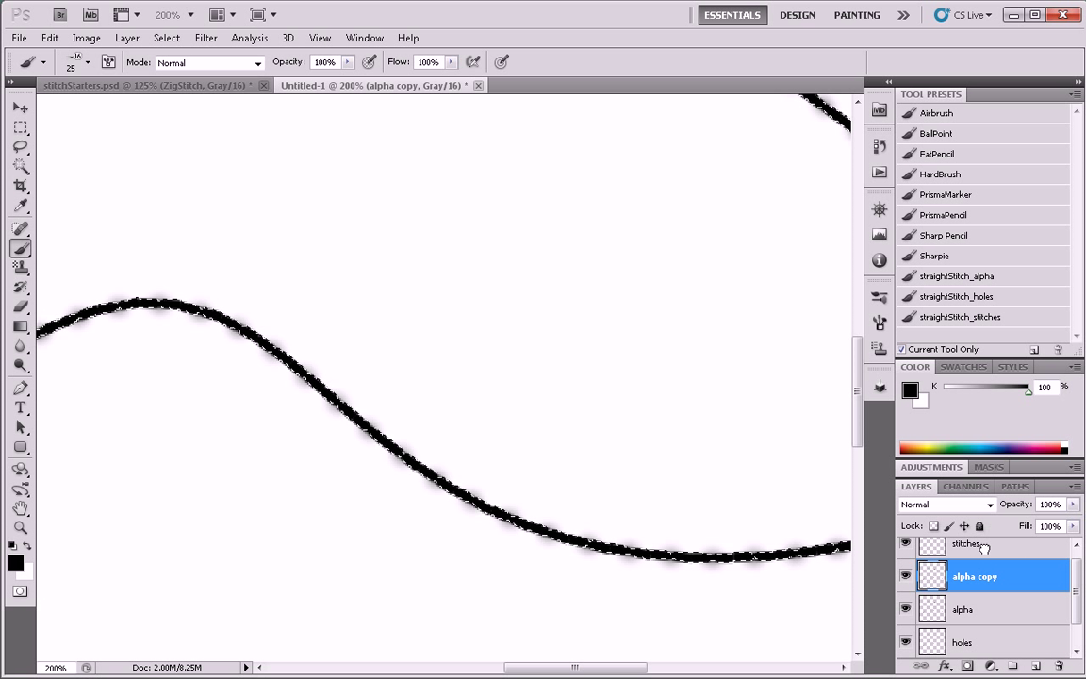
{"action": "key", "text": "ctrl+bracketright"}
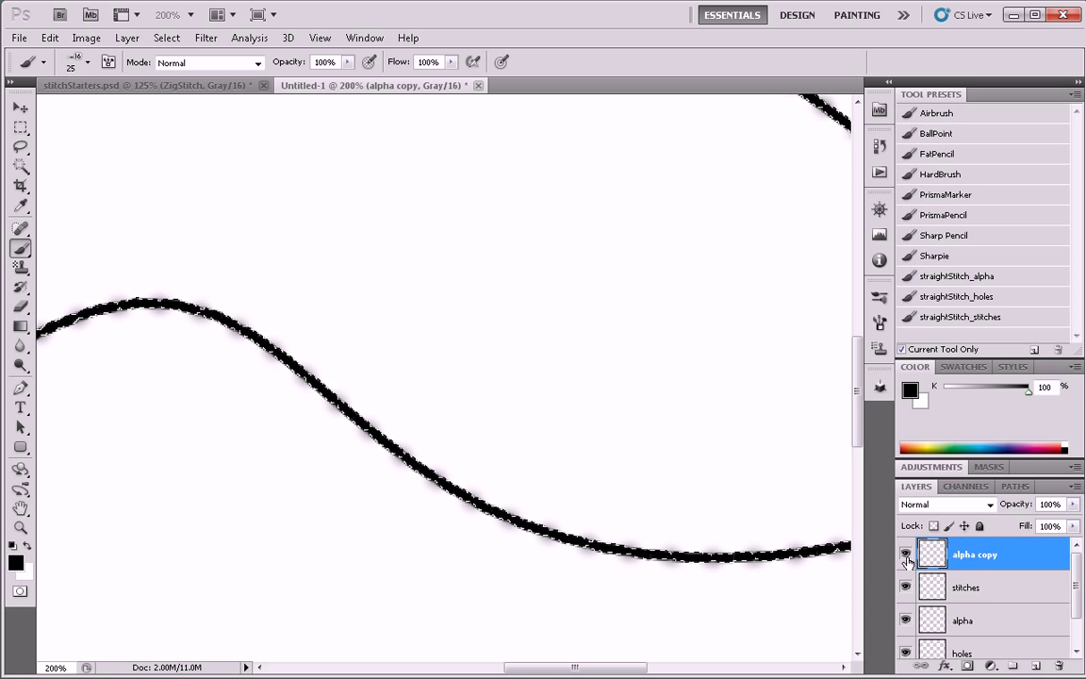
{"action": "left_click", "coordinate": [904, 554]}
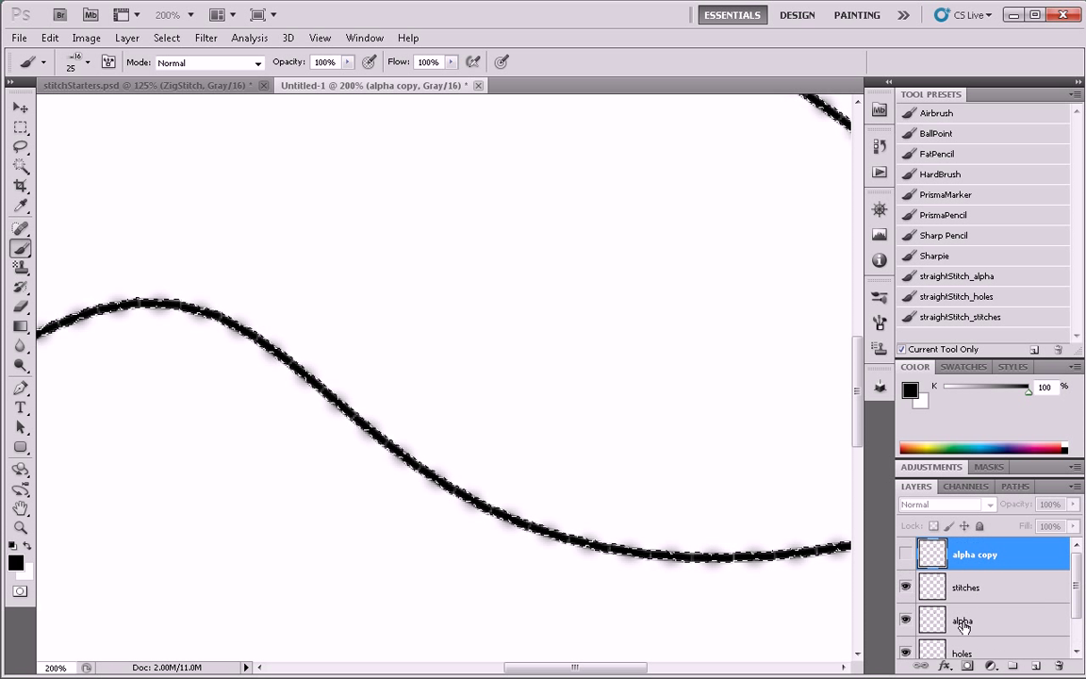
Lock alpha's transparent pixels and fill its stitches with white
{"action": "left_click", "coordinate": [961, 624]}
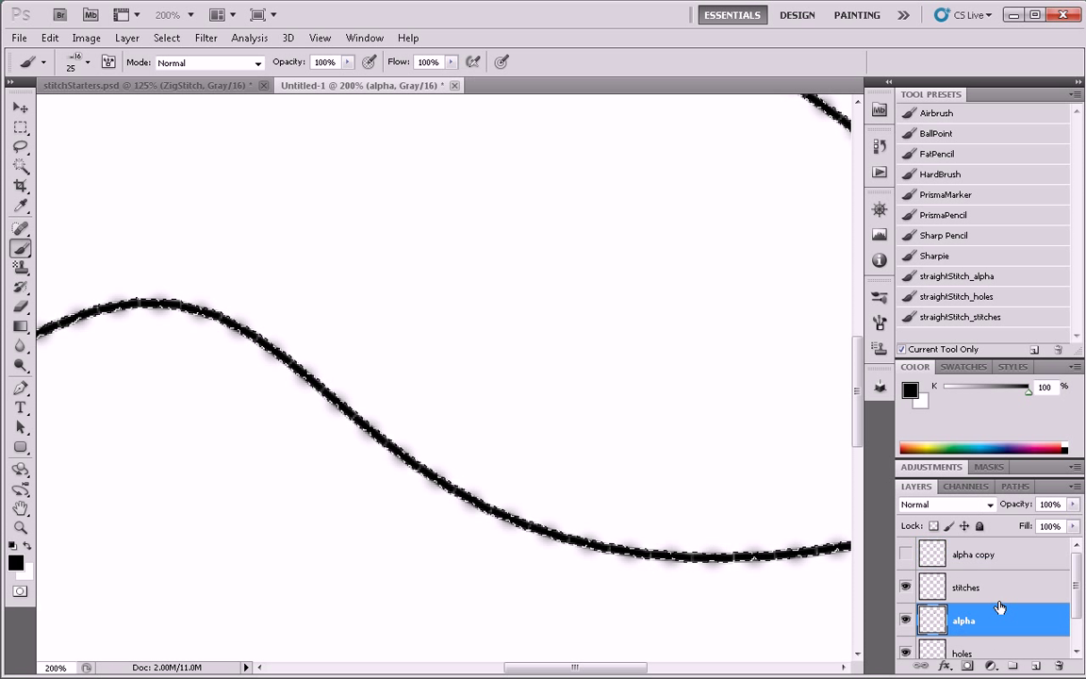
{"action": "left_click", "coordinate": [934, 526]}
{"action": "key", "text": "ctrl+d"}
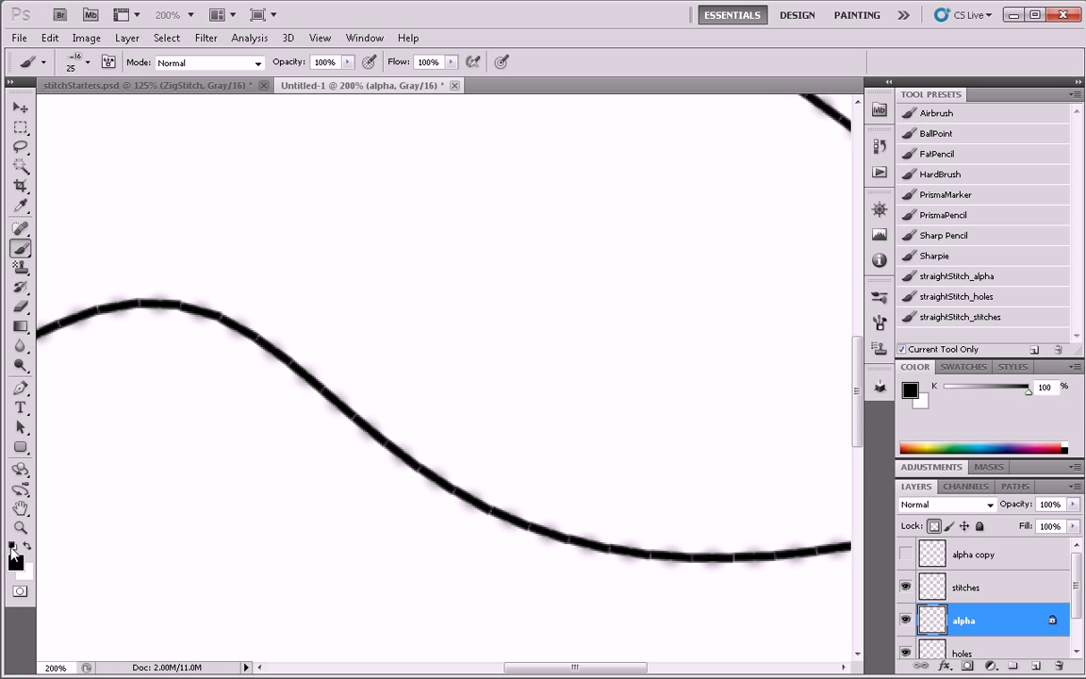
{"action": "key", "text": "ctrl+BackSpace"}
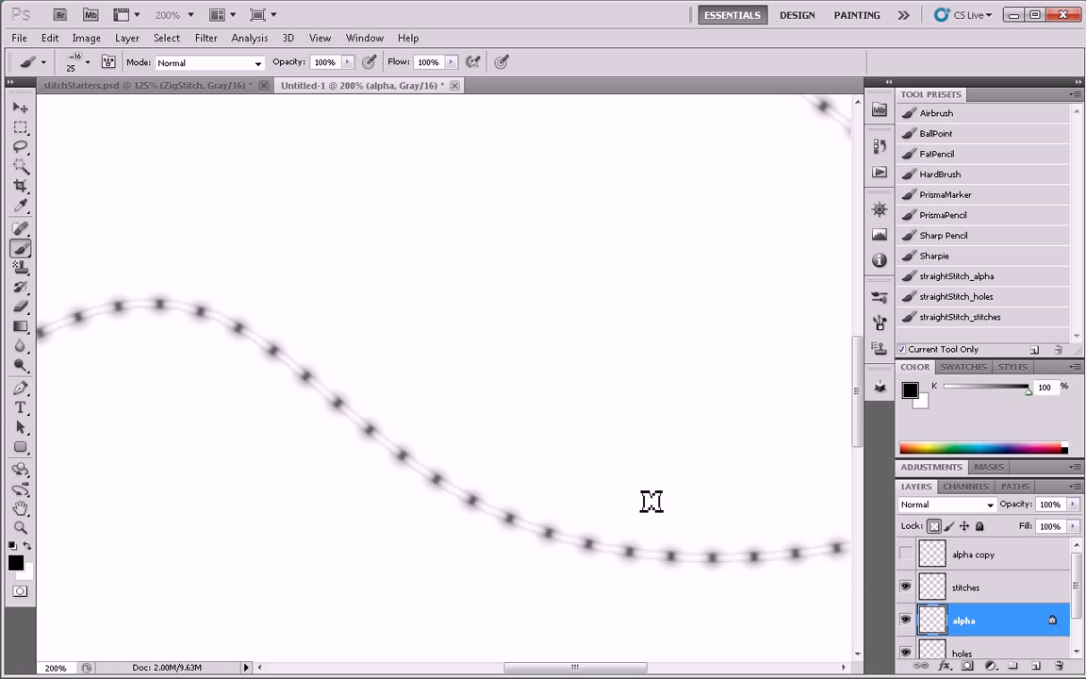
{"action": "key", "text": "ctrl+0"}
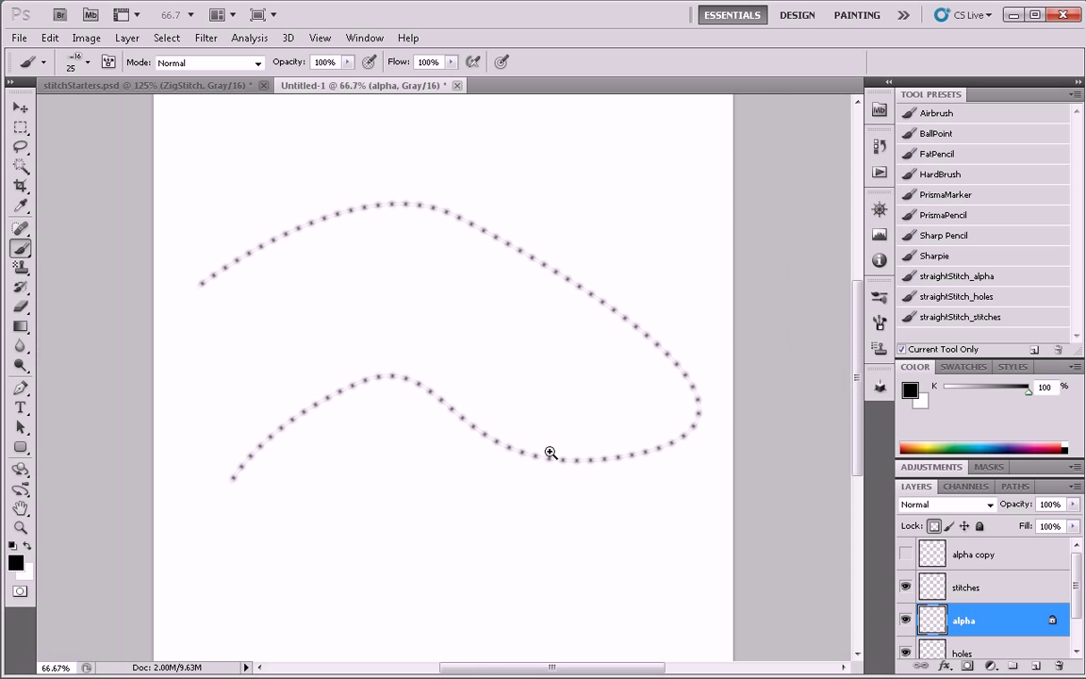
{"action": "key", "text": "ctrl+1"}
{"action": "left_click_drag", "start_coordinate": [531, 437], "coordinate": [585, 494]}
{"action": "scroll", "coordinate": [1006, 622], "scroll_direction": "down", "scroll_amount": 1}
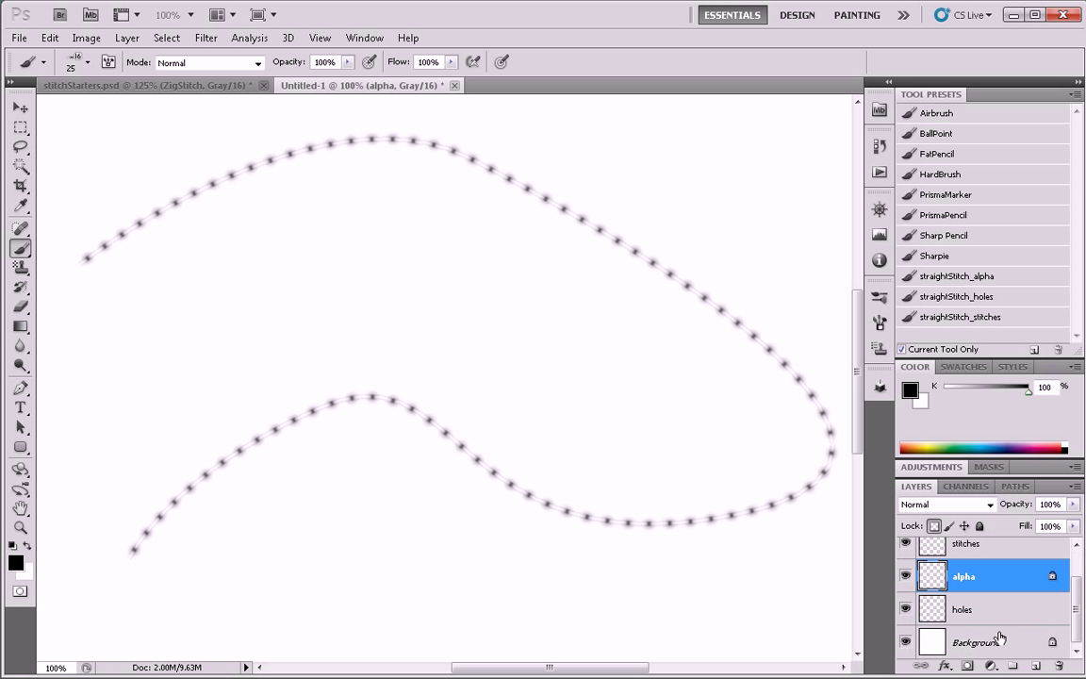
Fill the Background layer with a brightness-50 mid gray
{"action": "left_click", "coordinate": [997, 637]}
{"action": "left_click", "coordinate": [16, 563]}
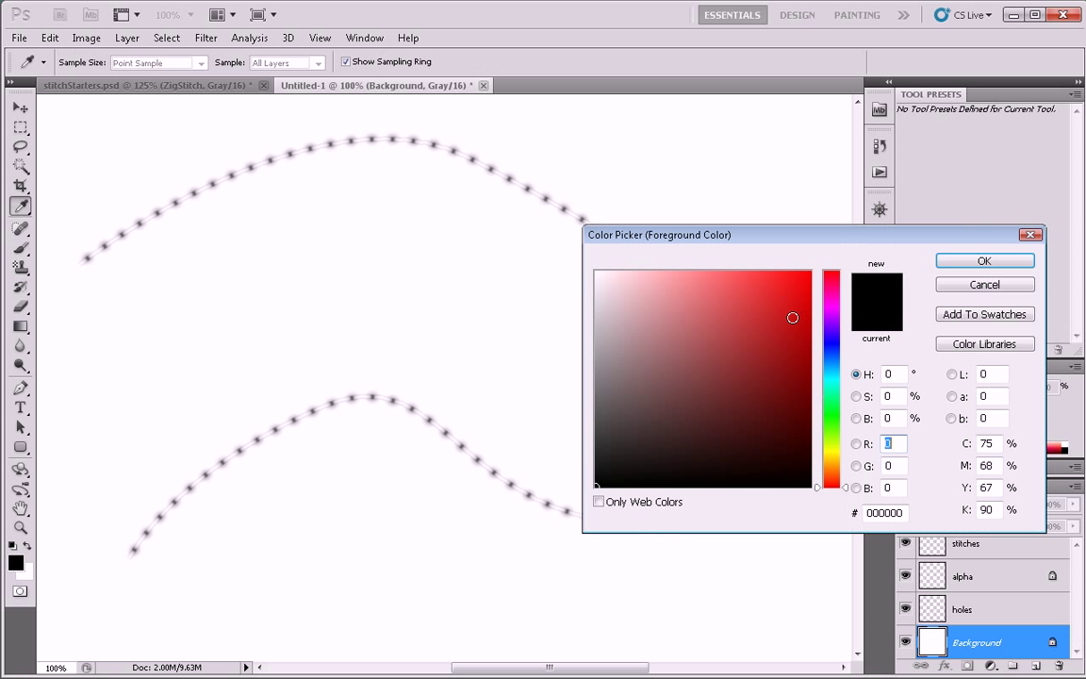
{"action": "type", "text": "50"}
{"action": "key", "text": "Tab"}
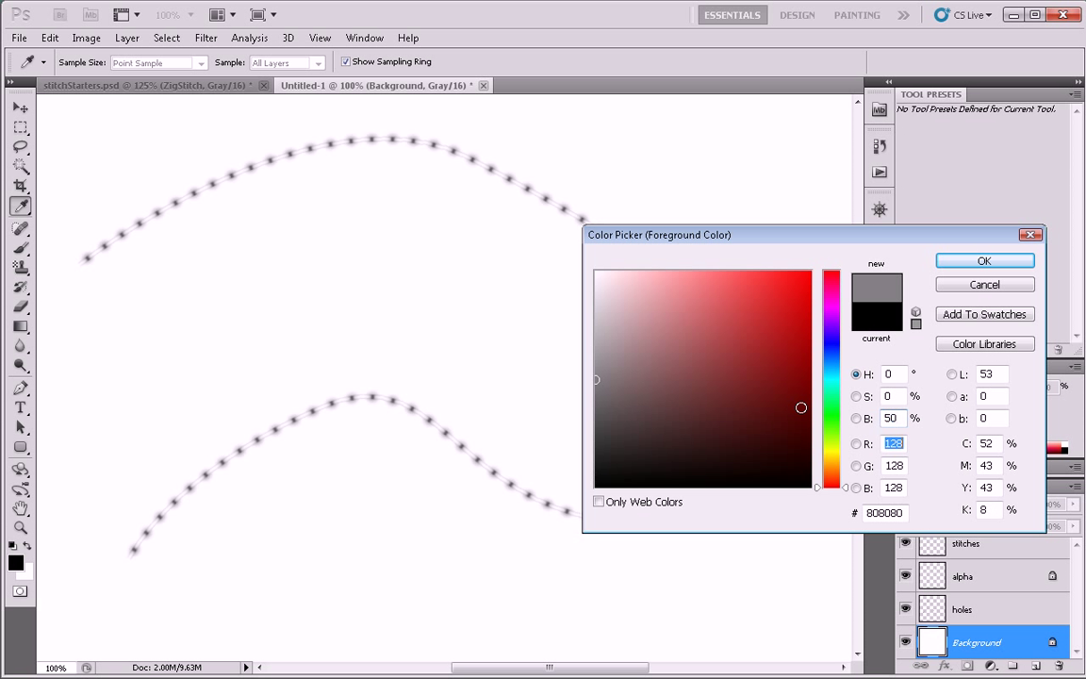
{"action": "left_click", "coordinate": [1025, 261]}
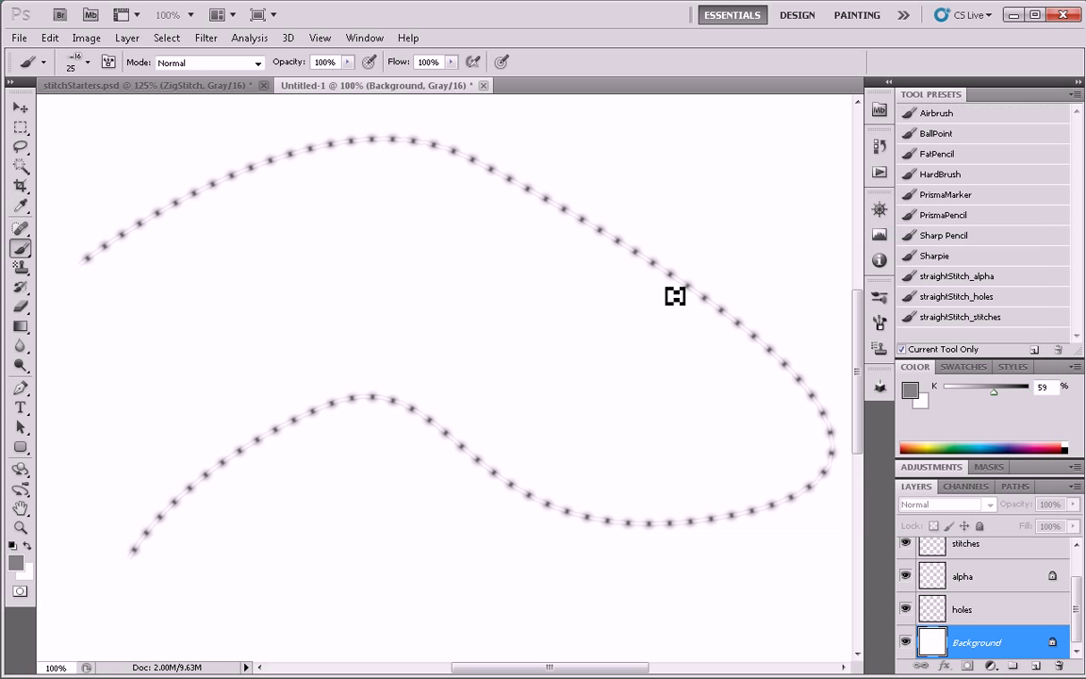
{"action": "key", "text": "alt+BackSpace"}
Zoom in to inspect the white stitches on gray, then zoom back out to both curves
{"action": "scroll", "coordinate": [594, 280], "scroll_direction": "up", "scroll_amount": 2}
{"action": "scroll", "coordinate": [594, 281], "scroll_direction": "left", "scroll_amount": 1}
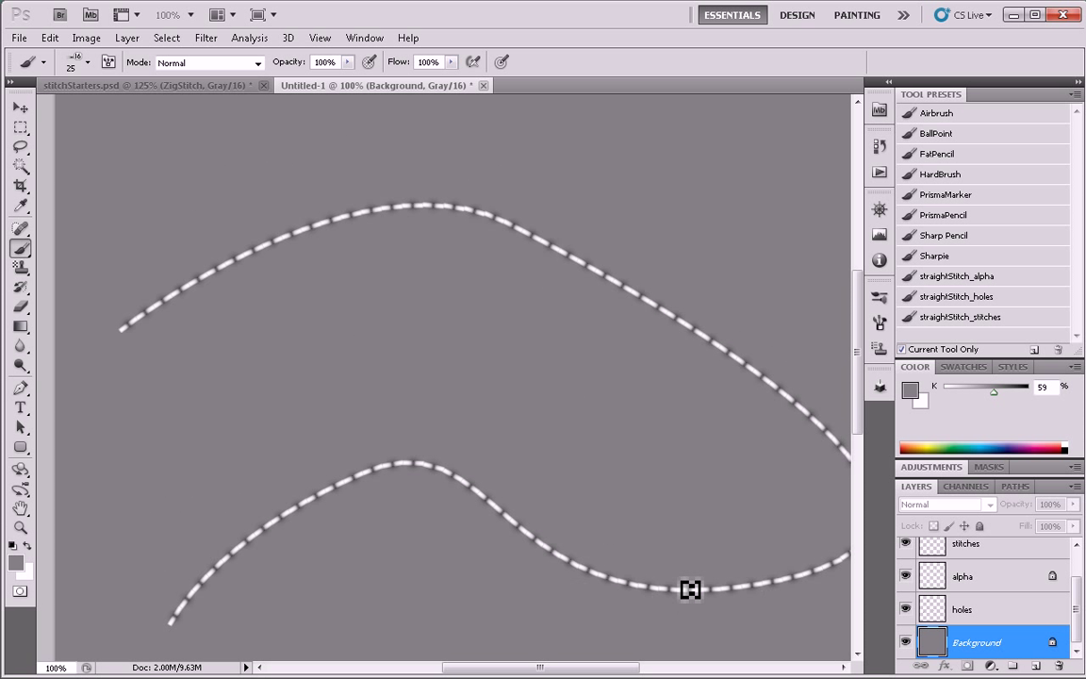
{"action": "left_click", "coordinate": [431, 459]}
{"action": "left_click", "coordinate": [427, 476]}
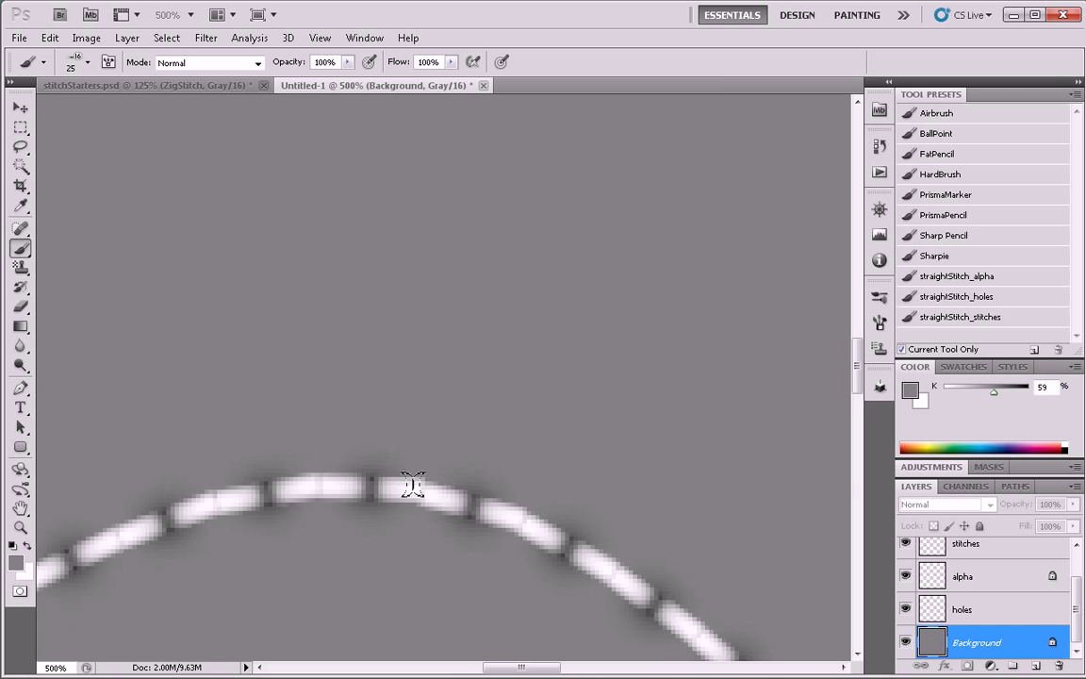
{"action": "left_click", "coordinate": [445, 484], "text": "alt"}
{"action": "left_click", "coordinate": [447, 484], "text": "alt"}
{"action": "left_click", "coordinate": [448, 483], "text": "alt"}
{"action": "left_click", "coordinate": [450, 483], "text": "alt"}
{"action": "left_click", "coordinate": [499, 390]}
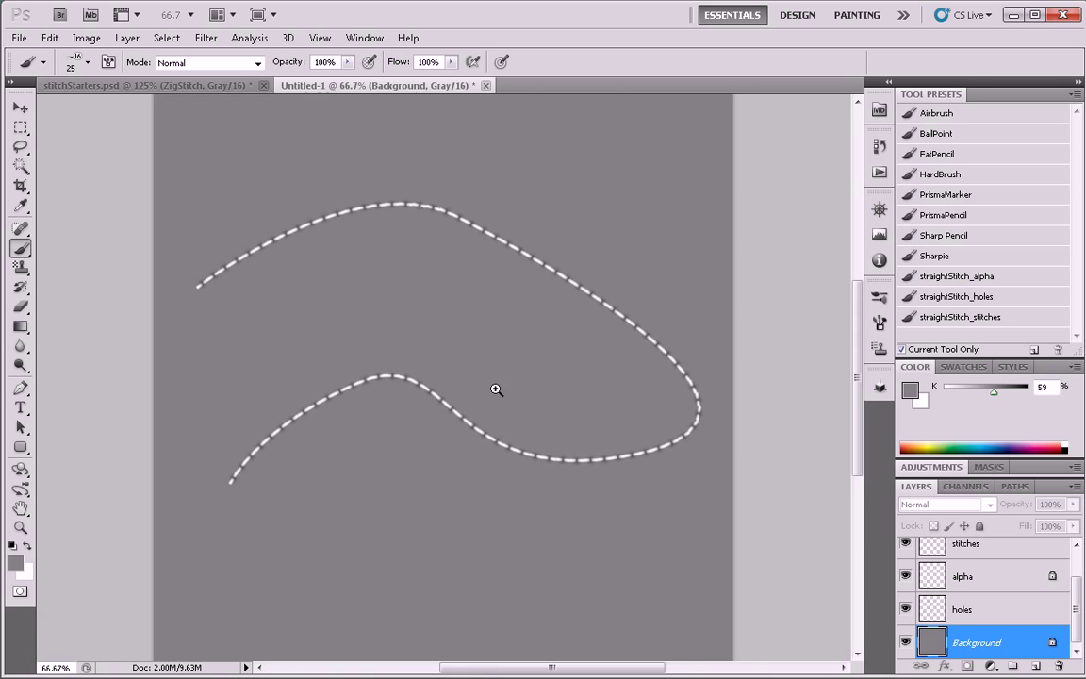
{"action": "left_click", "coordinate": [496, 390]}
{"action": "left_click_drag", "start_coordinate": [478, 392], "coordinate": [502, 415]}
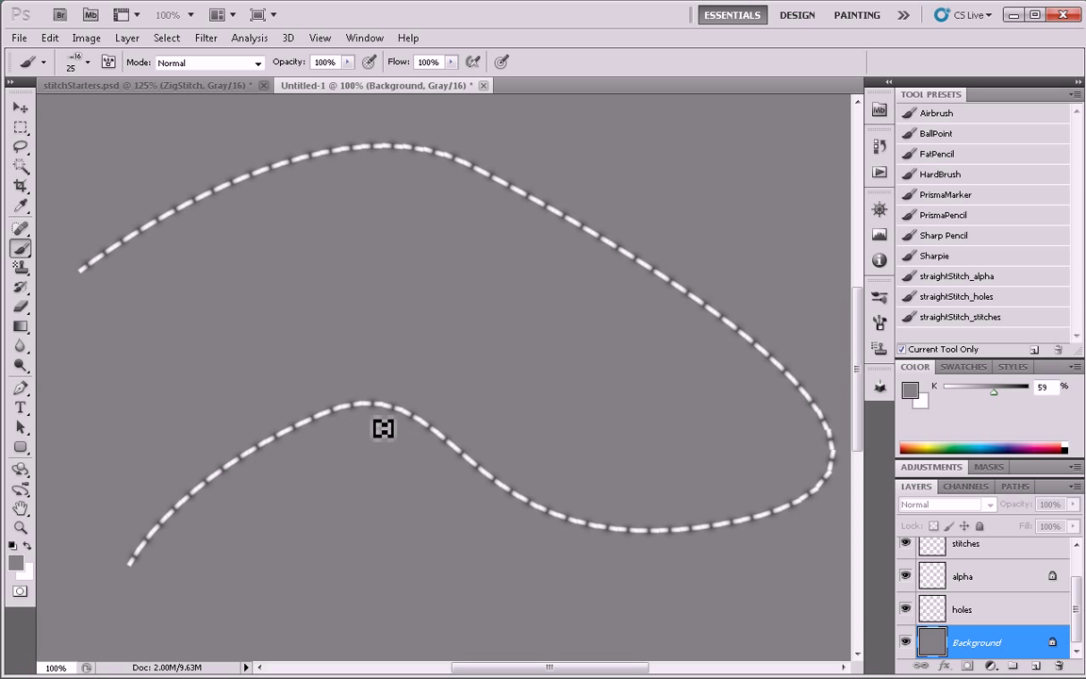
{"action": "left_click_drag", "start_coordinate": [523, 439], "coordinate": [543, 467]}
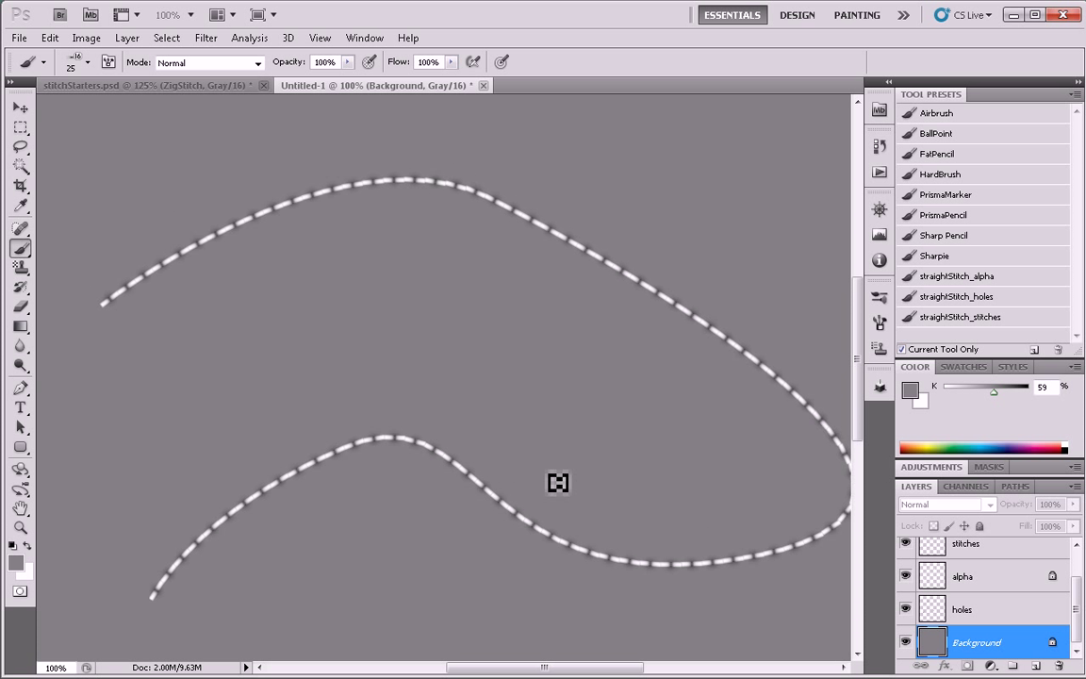
{"action": "scroll", "coordinate": [987, 595], "scroll_direction": "up", "scroll_amount": 2}
Show the alpha copy layer and set the foreground colour to bright orange
{"action": "left_click", "coordinate": [961, 558]}
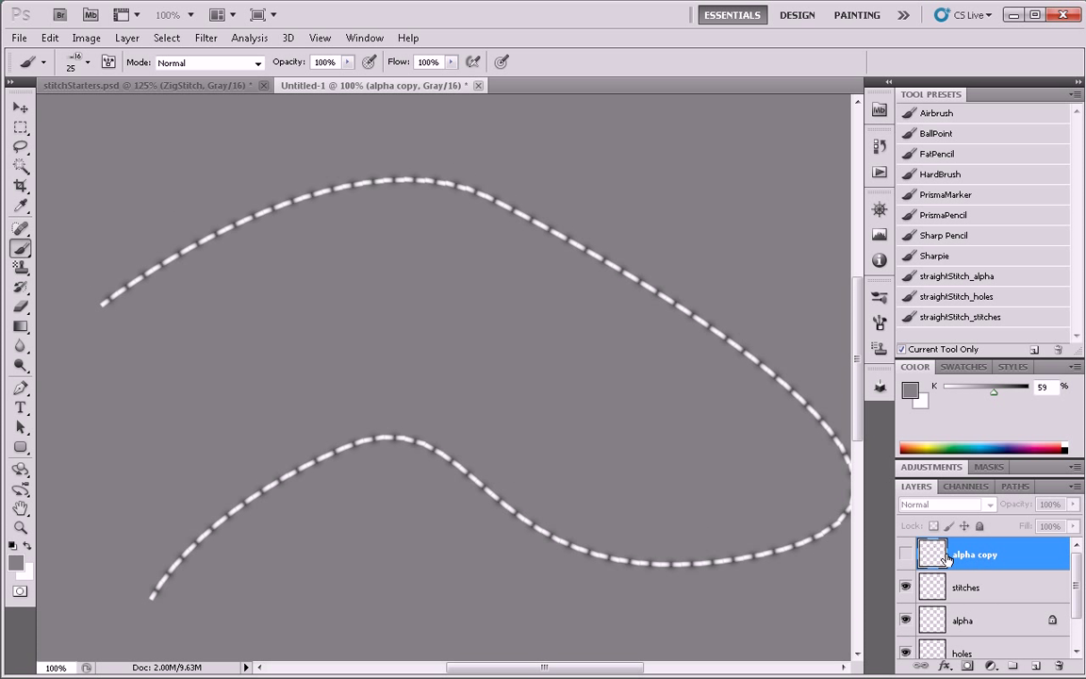
{"action": "left_click", "coordinate": [904, 559]}
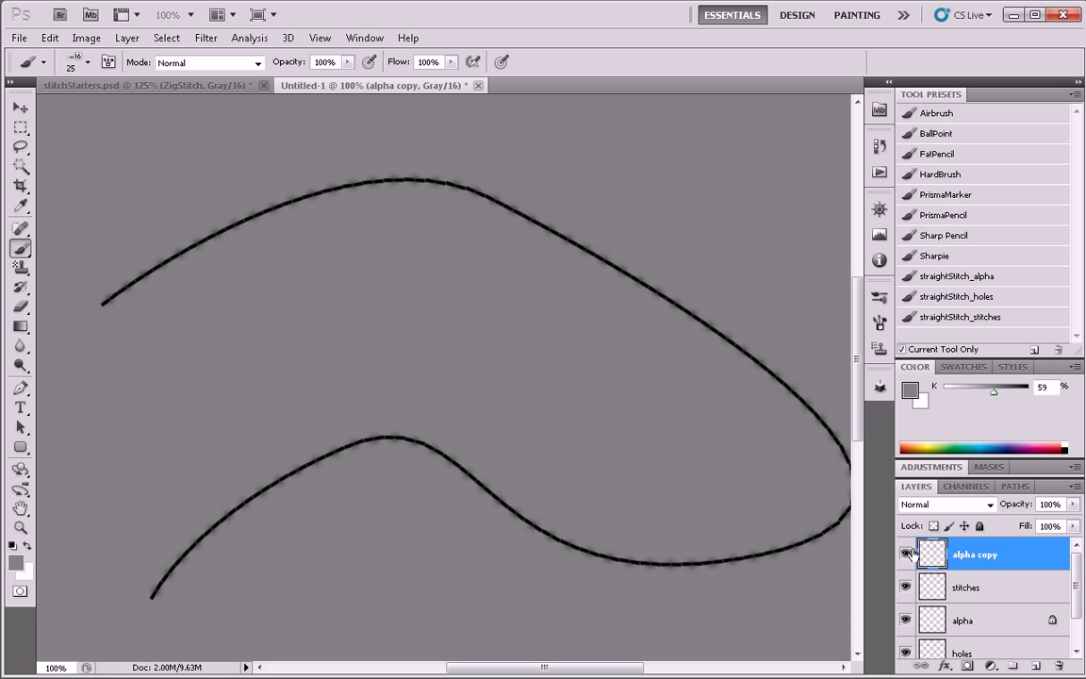
{"action": "left_click", "coordinate": [907, 555]}
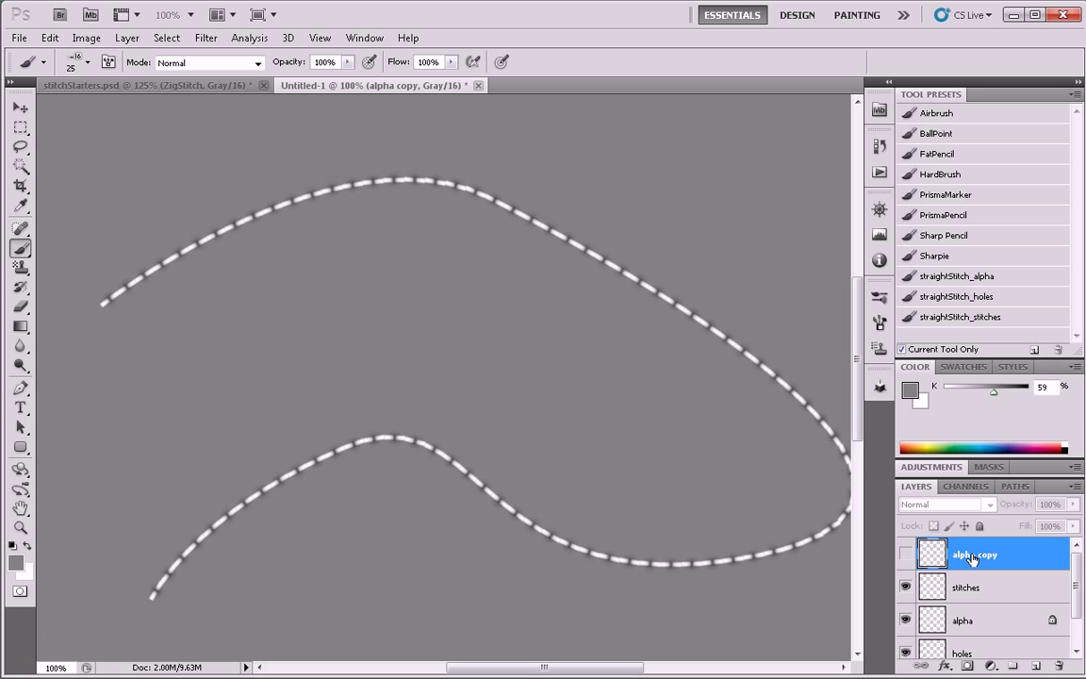
{"action": "left_click", "coordinate": [906, 556]}
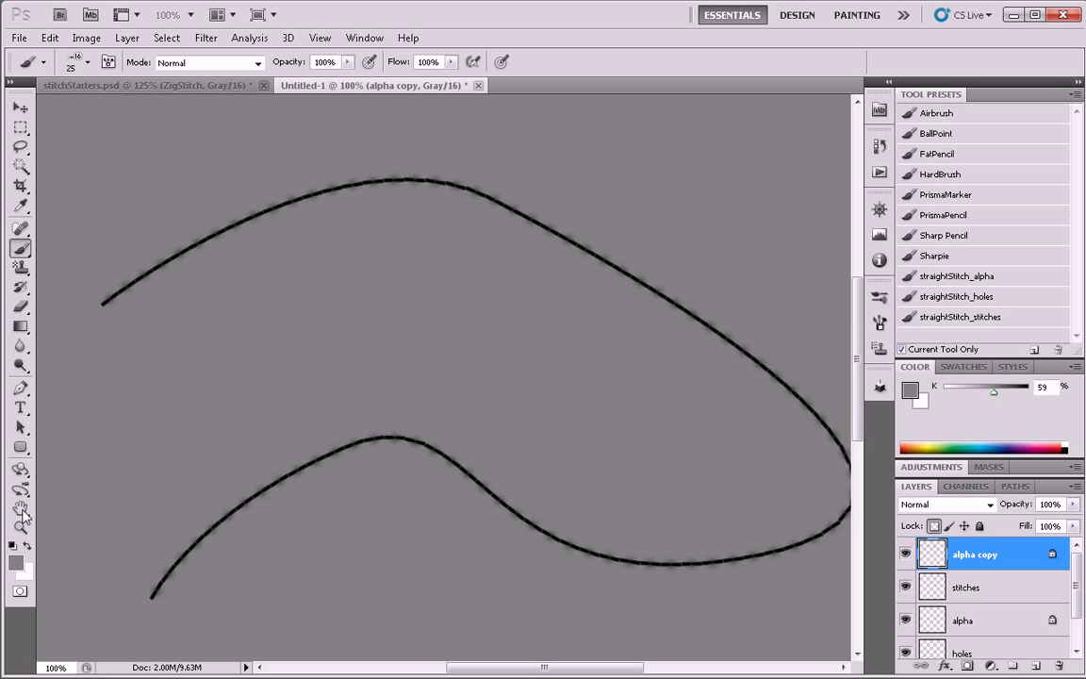
{"action": "left_click", "coordinate": [16, 563]}
{"action": "left_click", "coordinate": [831, 465]}
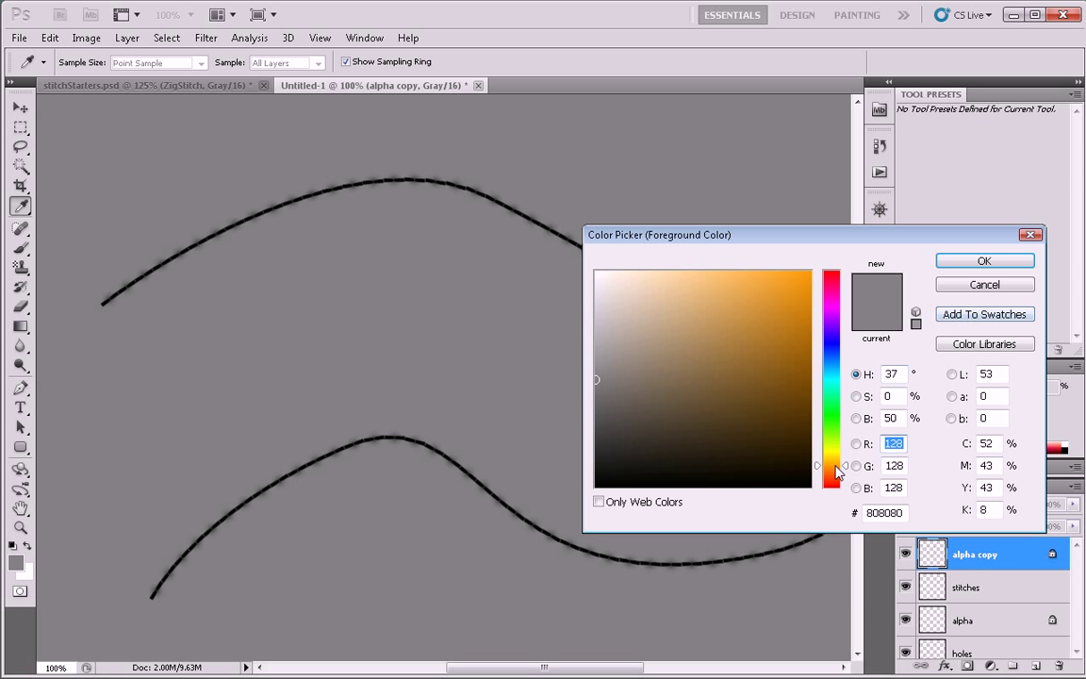
{"action": "left_click", "coordinate": [808, 272]}
{"action": "left_click", "coordinate": [983, 262]}
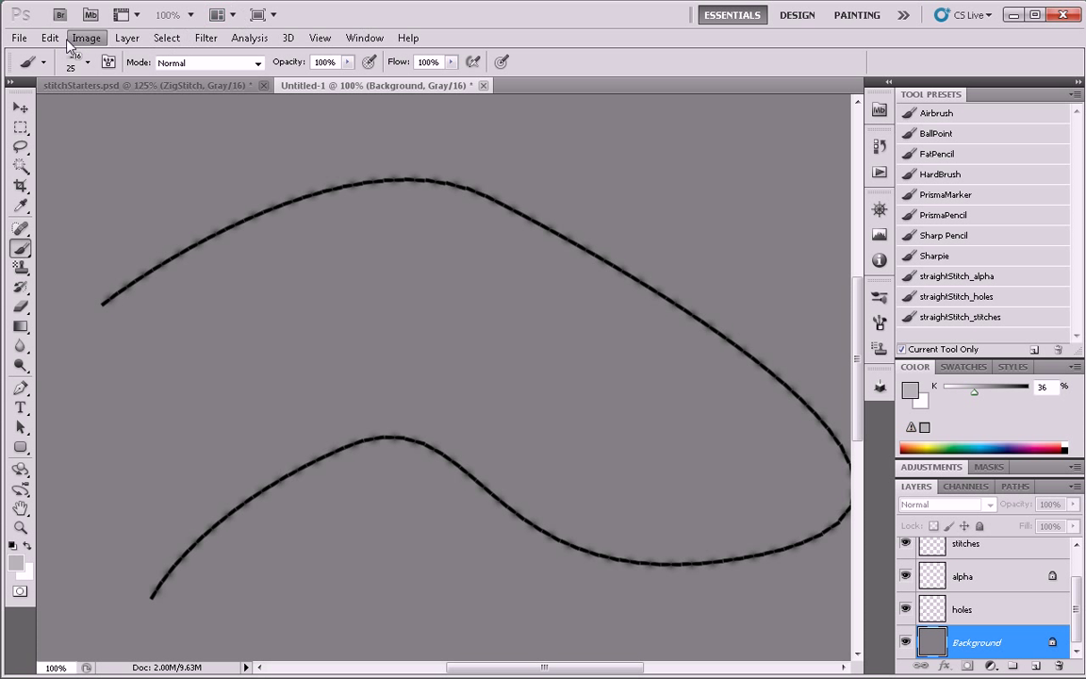
Convert the document to RGB Color without flattening the layers
{"action": "left_click", "coordinate": [81, 38]}
{"action": "left_click", "coordinate": [352, 122]}
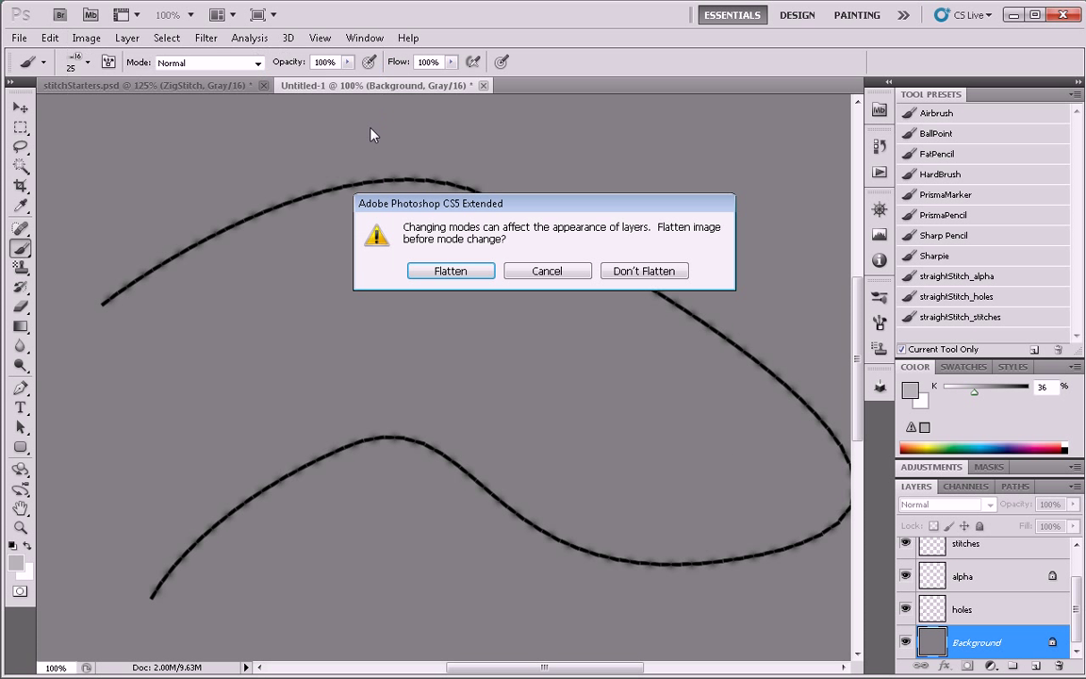
{"action": "left_click", "coordinate": [620, 271]}
Set the alpha copy layer's blend mode to Multiply
{"action": "left_click", "coordinate": [1018, 565]}
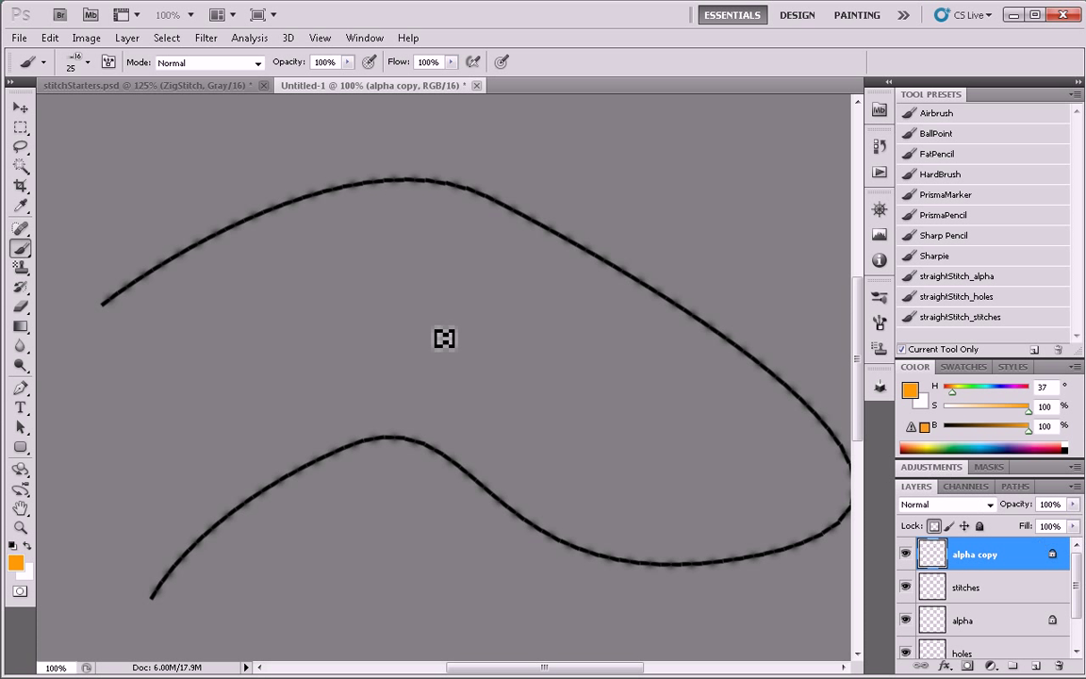
{"action": "left_click", "coordinate": [942, 505]}
{"action": "left_click", "coordinate": [938, 577]}
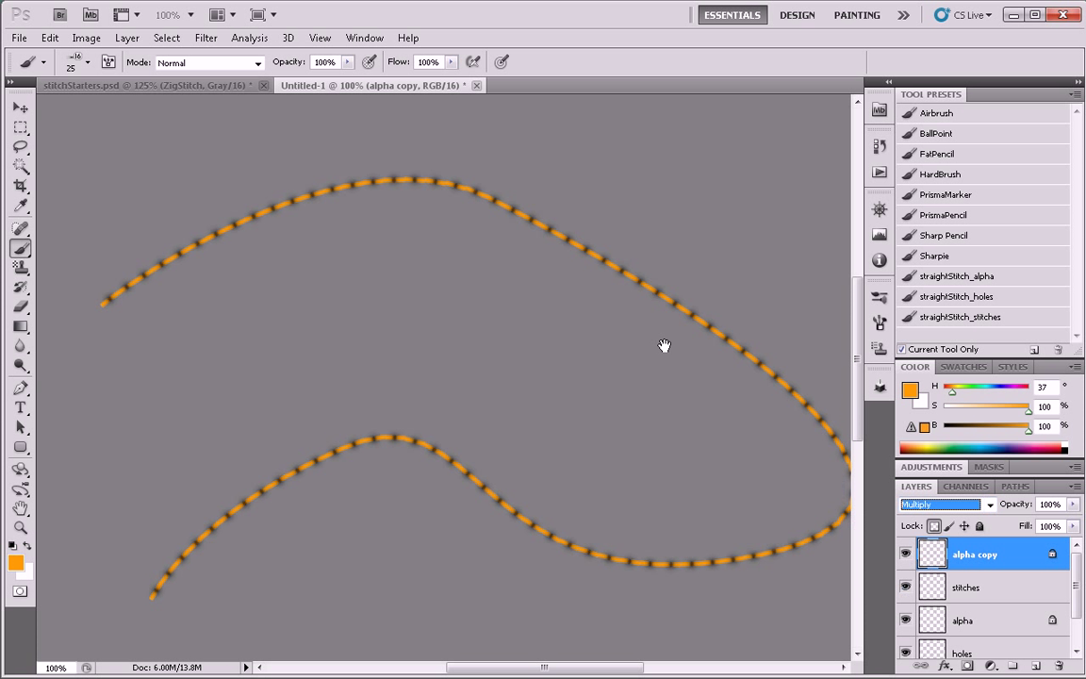
{"action": "left_click_drag", "start_coordinate": [542, 279], "coordinate": [521, 305]}
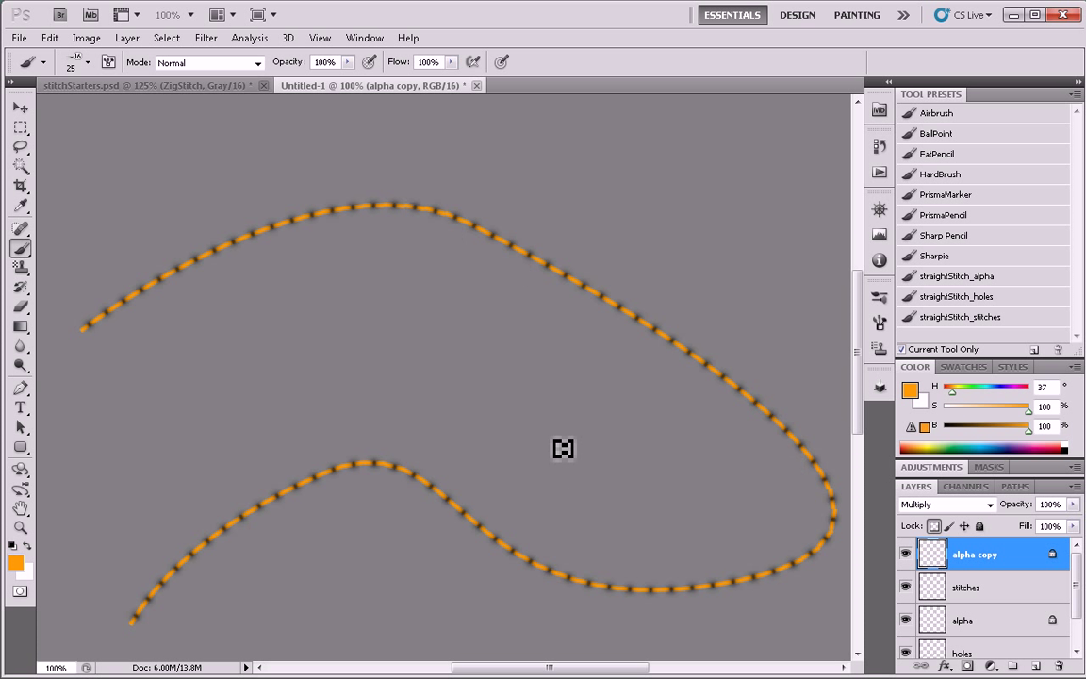
{"action": "mouse_move", "coordinate": [557, 430]}
{"action": "left_mouse_down"}
{"action": "mouse_move", "coordinate": [521, 451]}
{"action": "mouse_move", "coordinate": [527, 372]}
{"action": "left_mouse_up"}
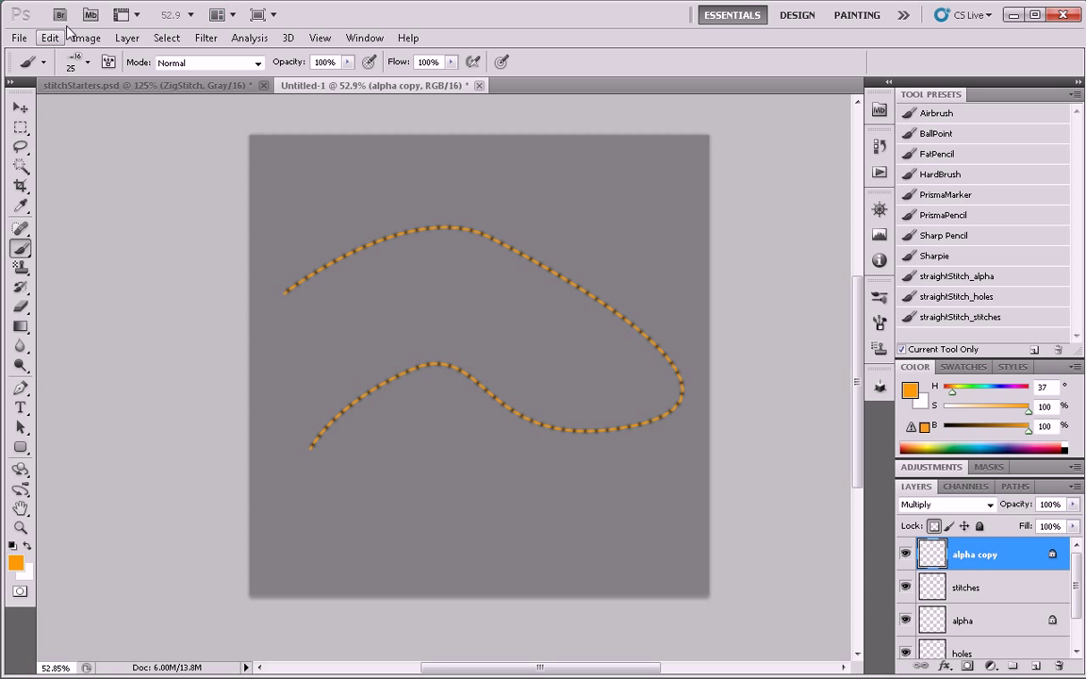
In stitchStarters.psd, hide StraightStitch, show ZigStitch and enlarge the Tool Presets list
{"action": "left_click", "coordinate": [158, 85]}
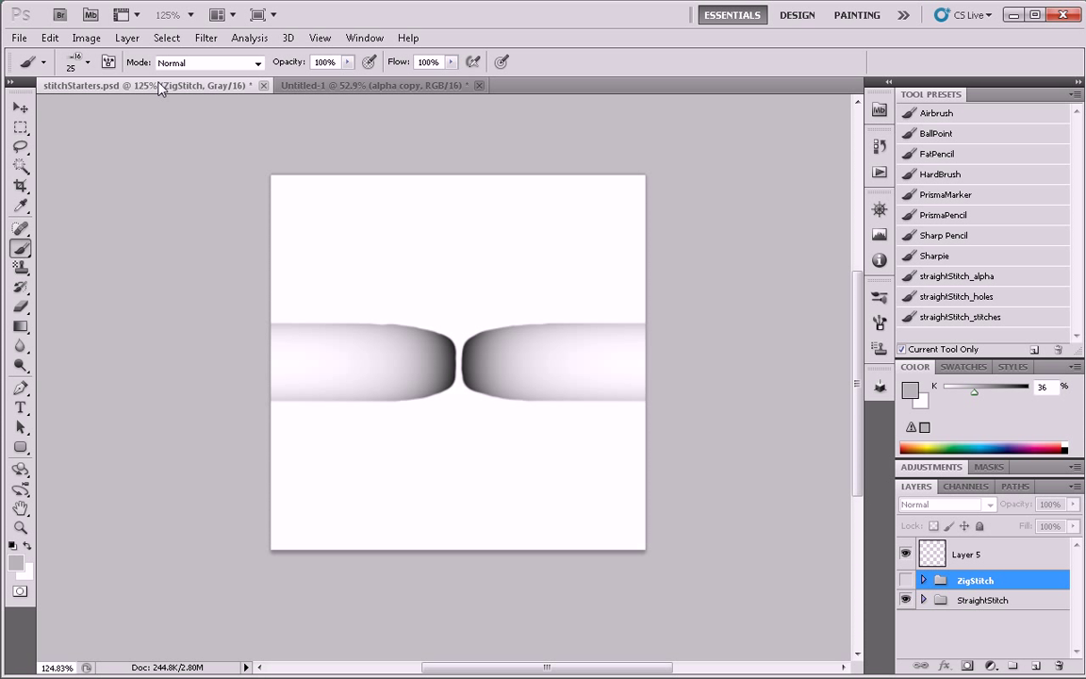
{"action": "left_click", "coordinate": [906, 600]}
{"action": "left_click", "coordinate": [906, 579]}
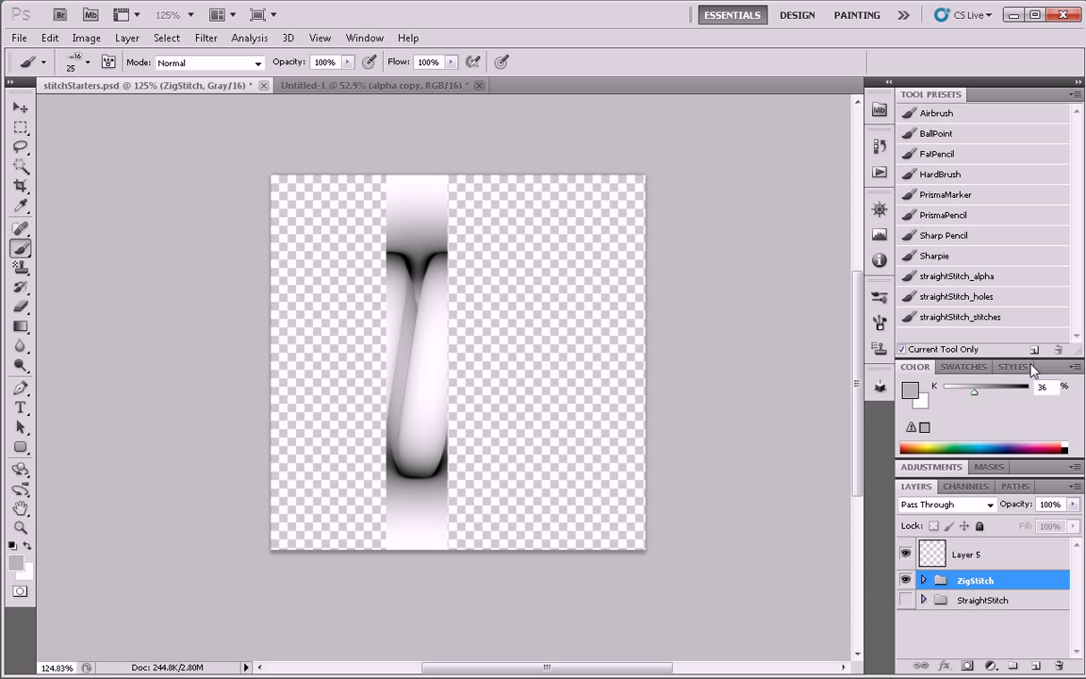
{"action": "left_click_drag", "start_coordinate": [1035, 356], "coordinate": [1037, 415]}
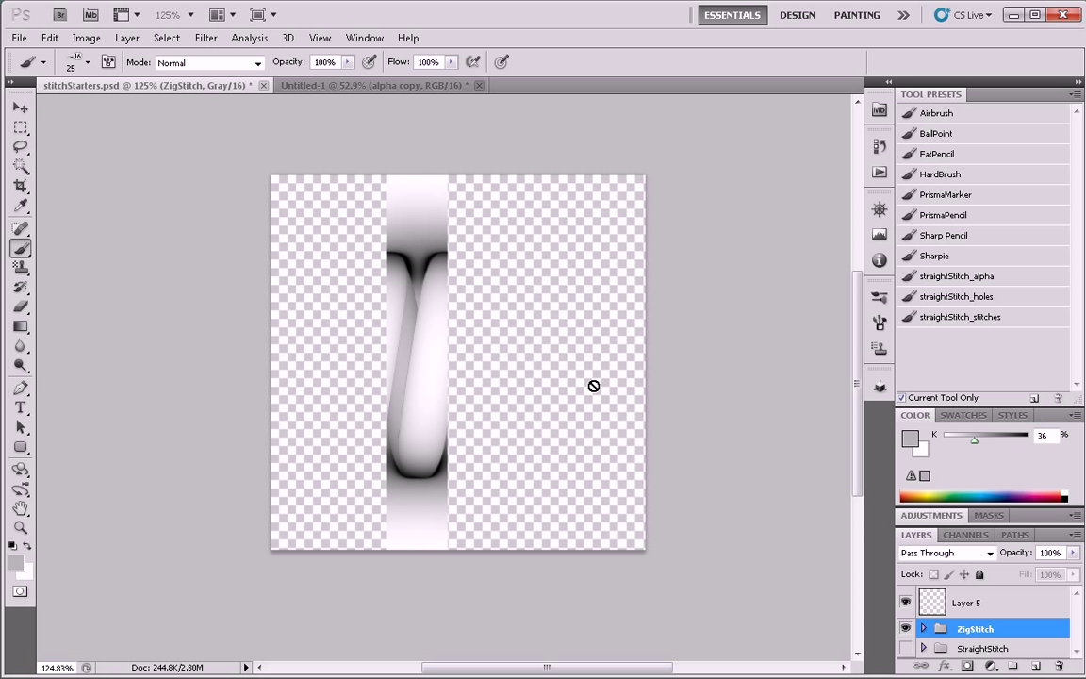